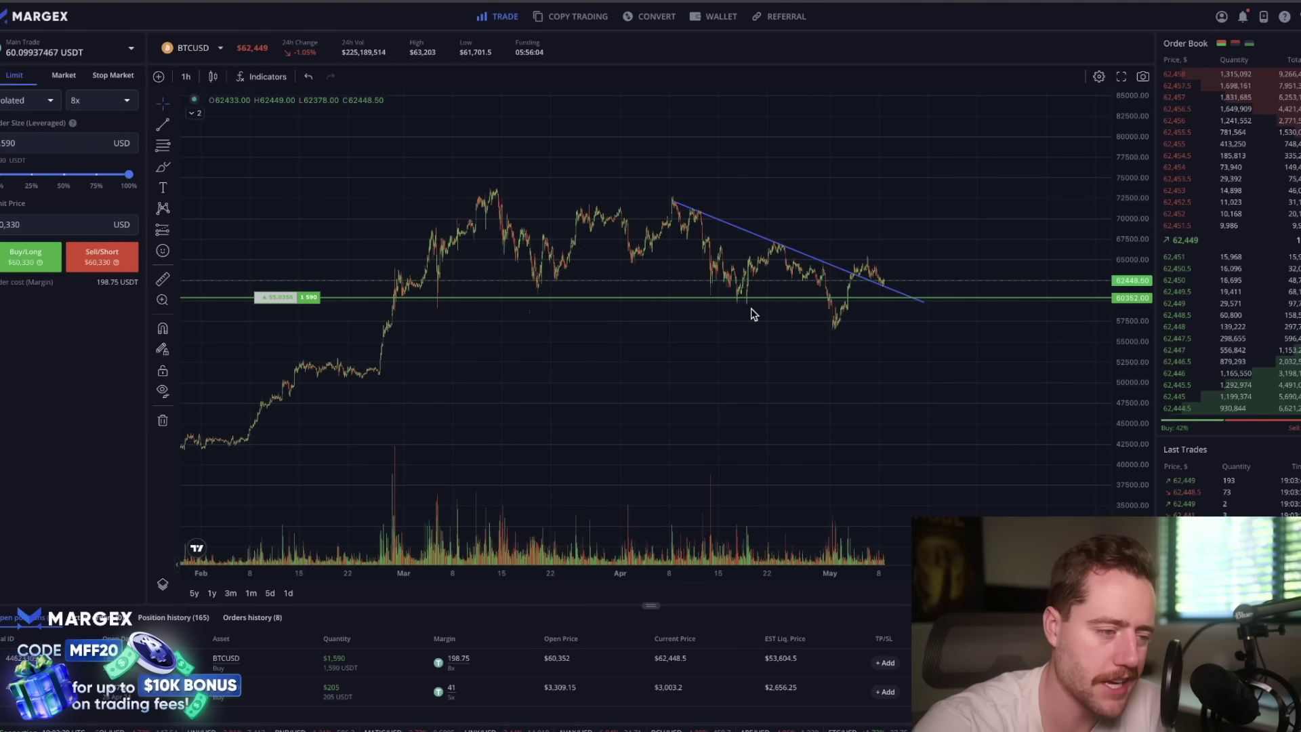
# Examine the hourly BTCUSD price chart on Margex around the descending trendline and the open long position's level
pyautogui.scroll(3, 921, 311)
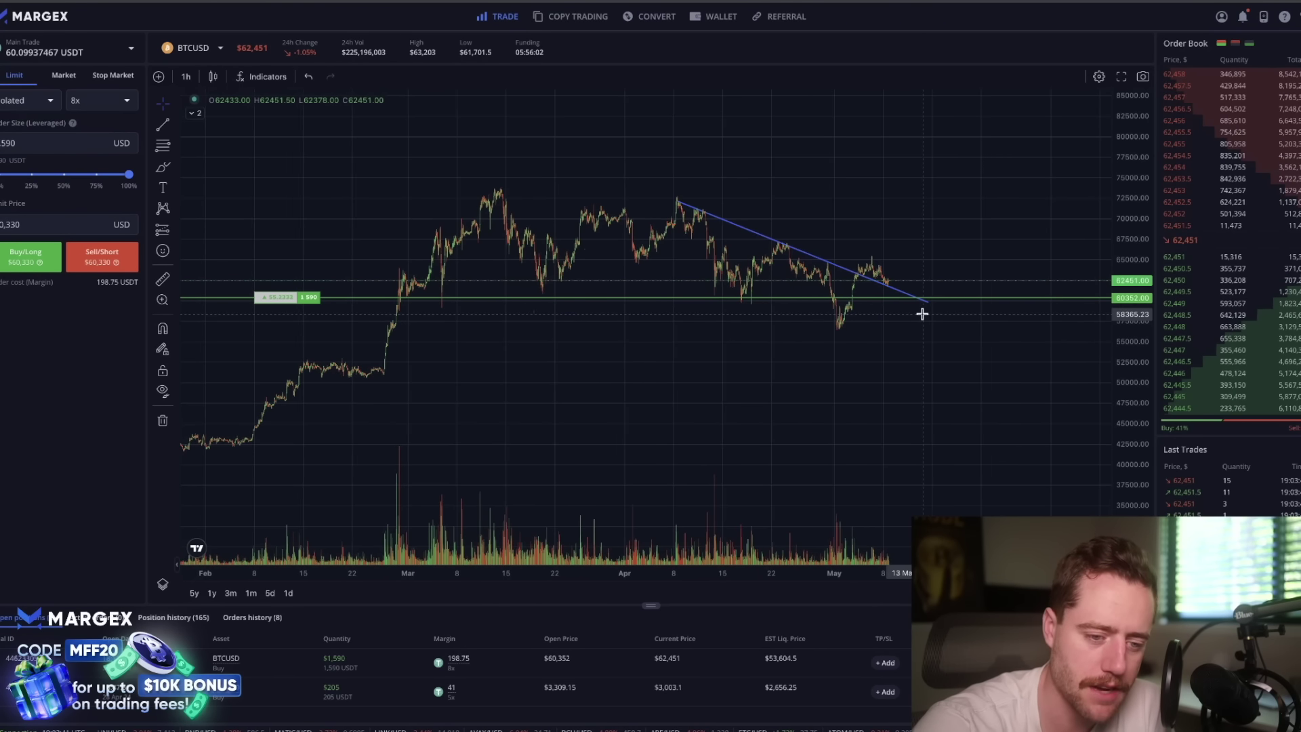
pyautogui.moveTo(970, 319); pyautogui.dragTo(977, 365)
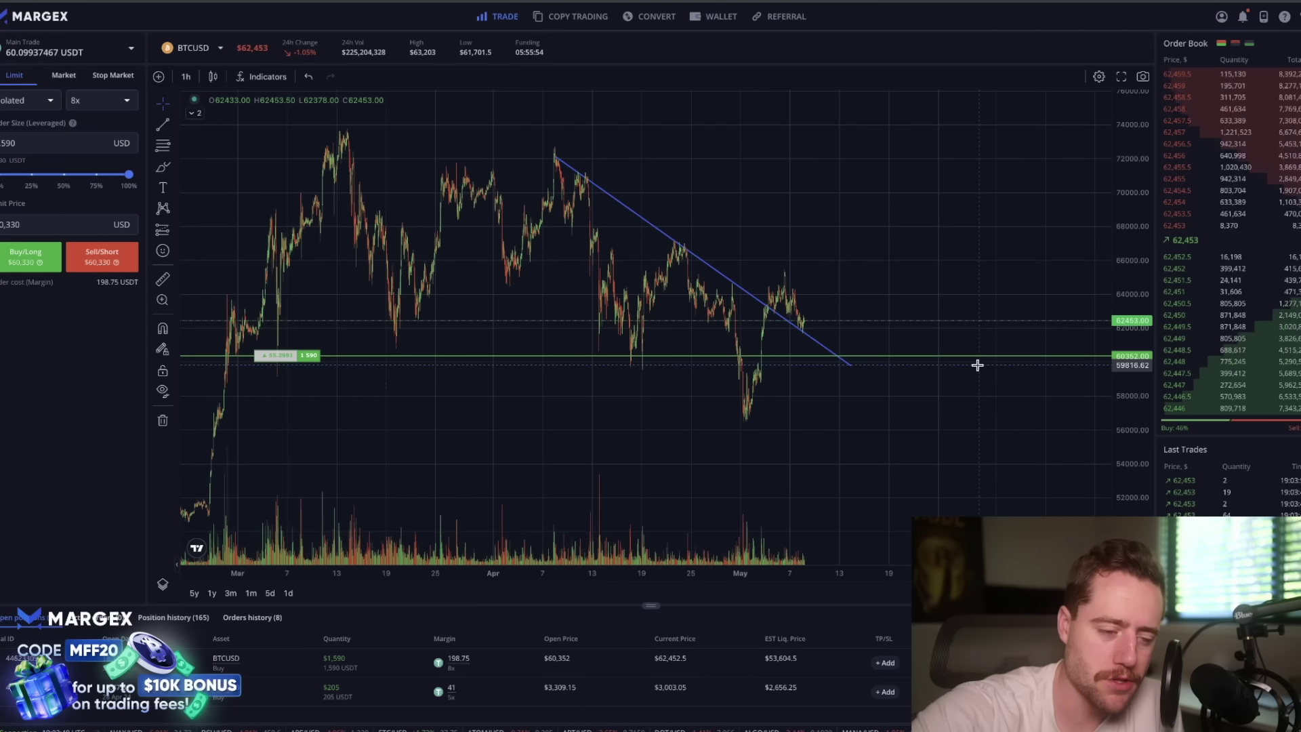
pyautogui.moveTo(1007, 279); pyautogui.dragTo(1010, 227)
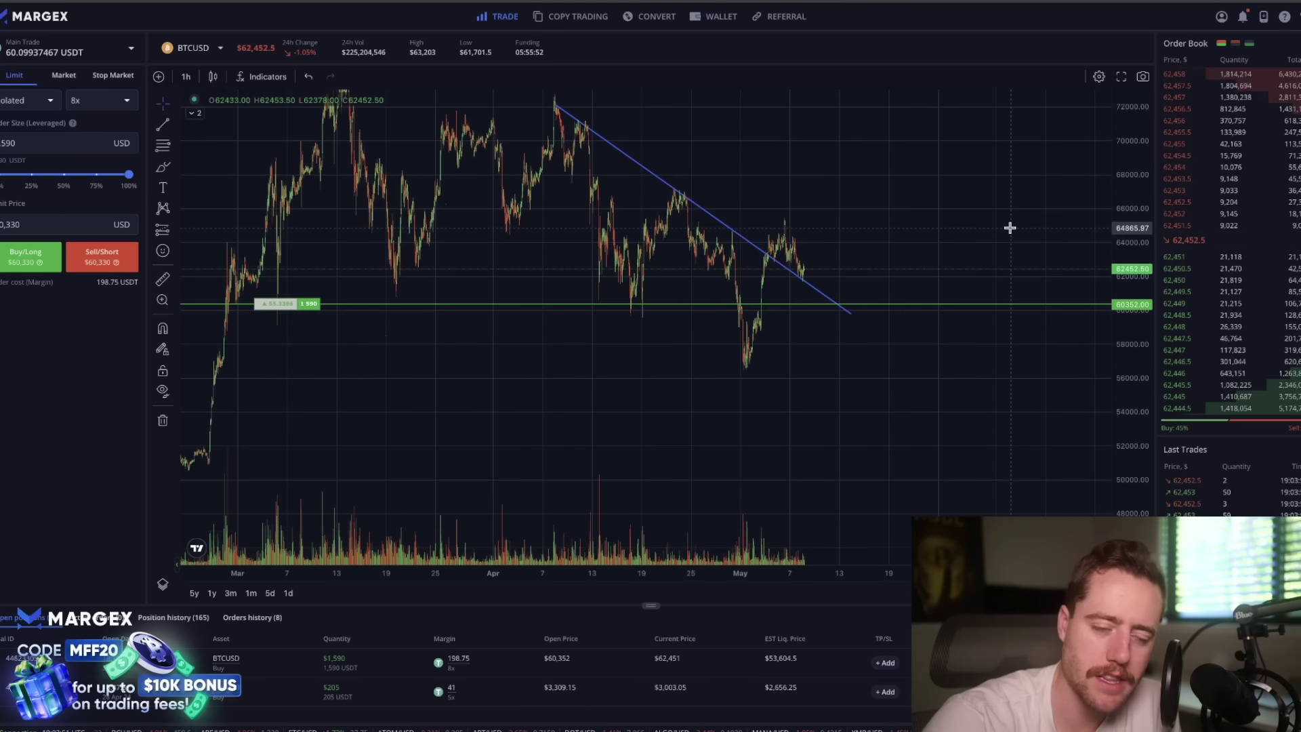
pyautogui.scroll(2, 1011, 227)
pyautogui.moveTo(884, 204); pyautogui.dragTo(940, 223)
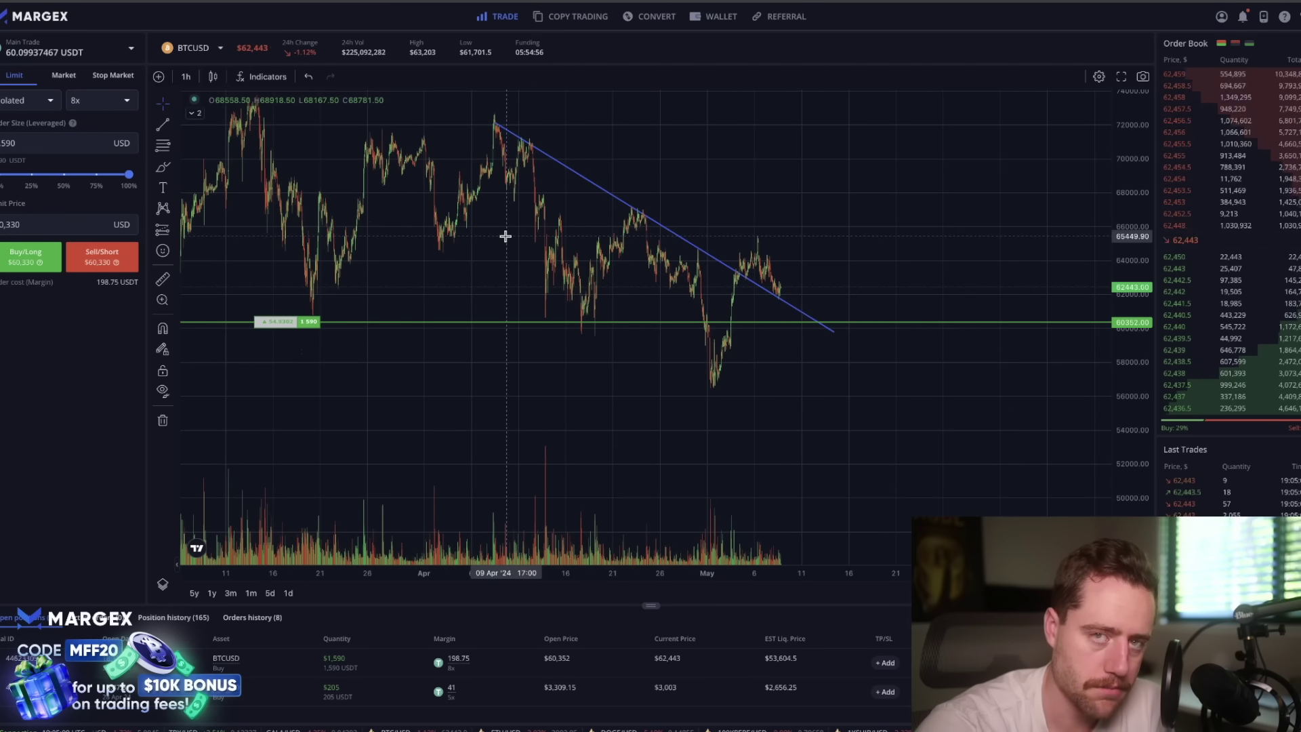
pyautogui.scroll(-3, 537, 282)
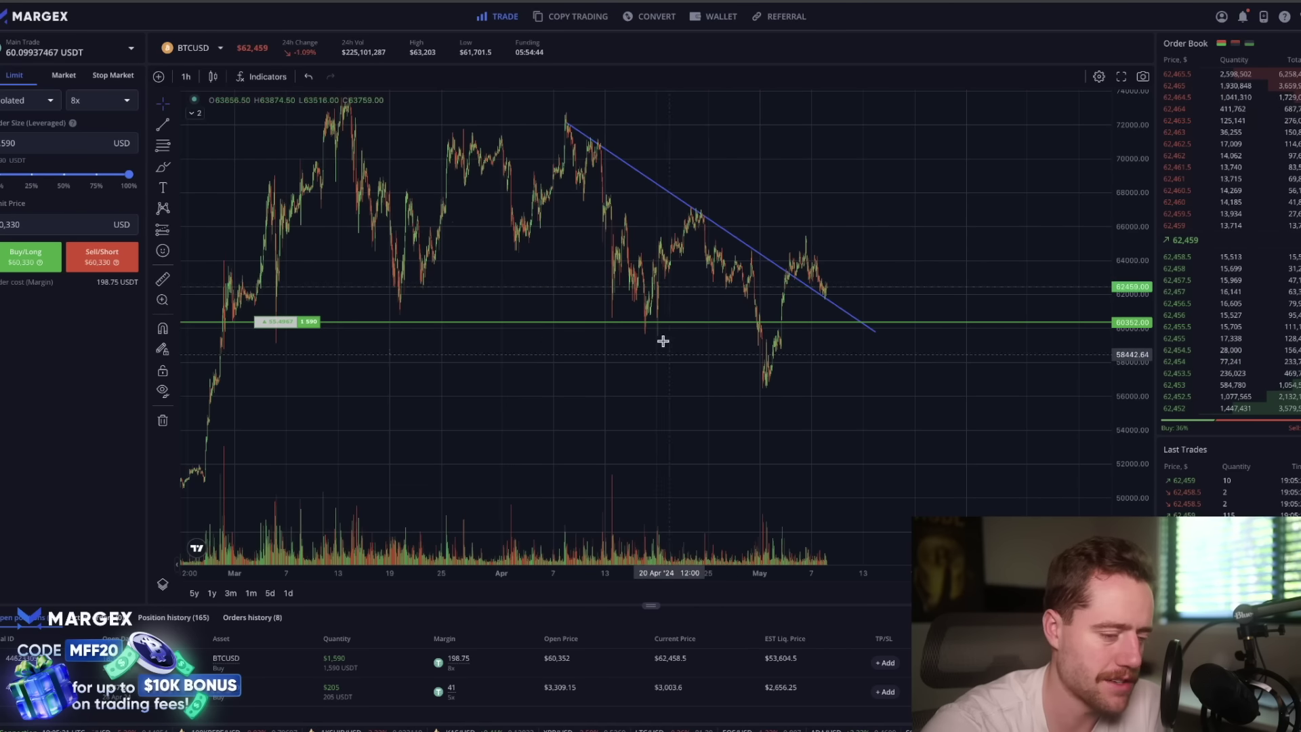
pyautogui.scroll(3, 738, 340)
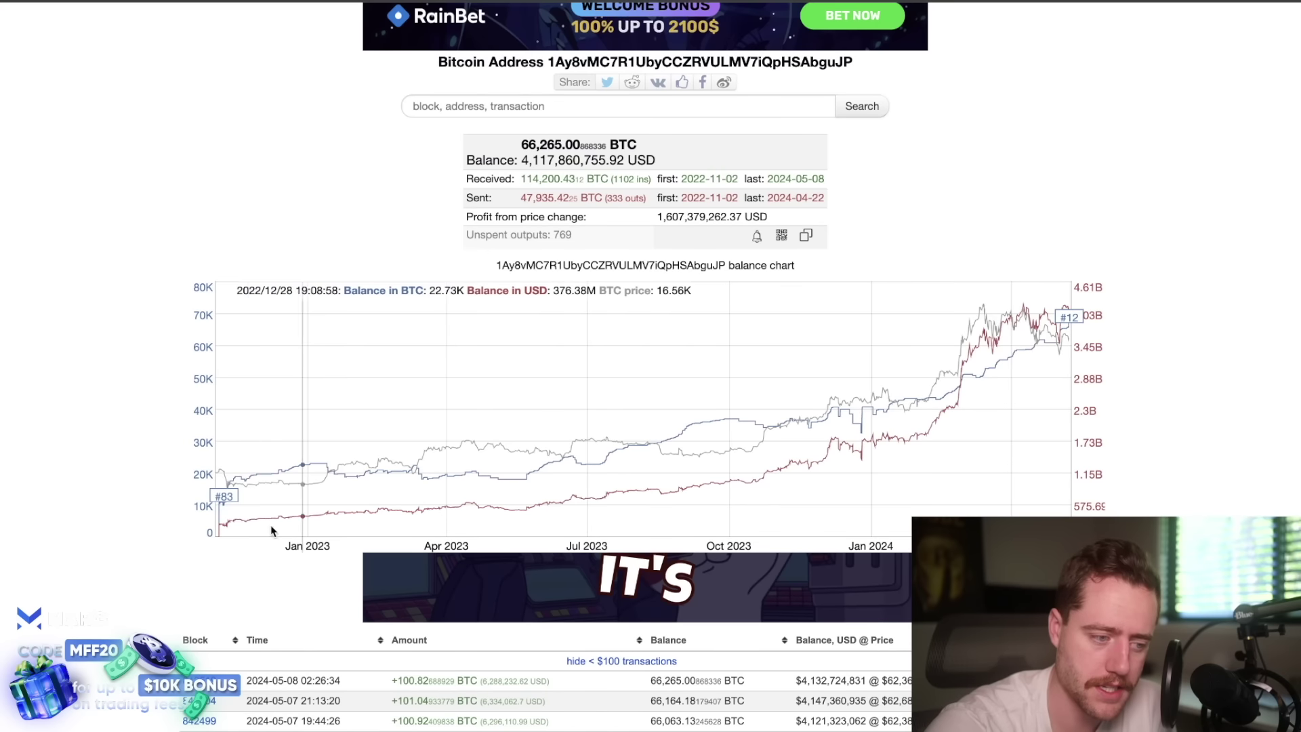
# Switch to BitInfoCharts and review the Bitcoin address's balance chart and transaction list
pyautogui.scroll(-4, 689, 474)
pyautogui.scroll(5, 566, 436)
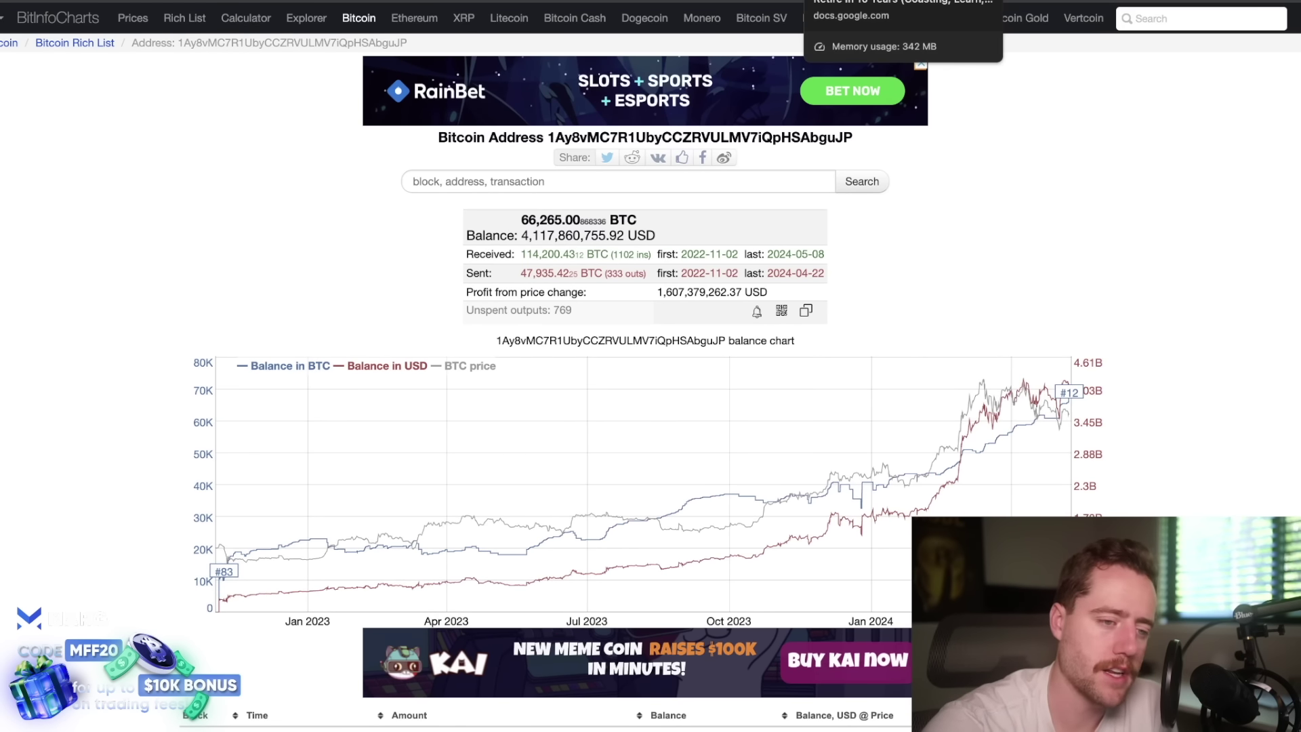
# Switch to the crypto retirement spreadsheet in Google Sheets and look over the Bitcoin and Bitcoin Retire By YEAR sheets
pyautogui.click(834, 0)
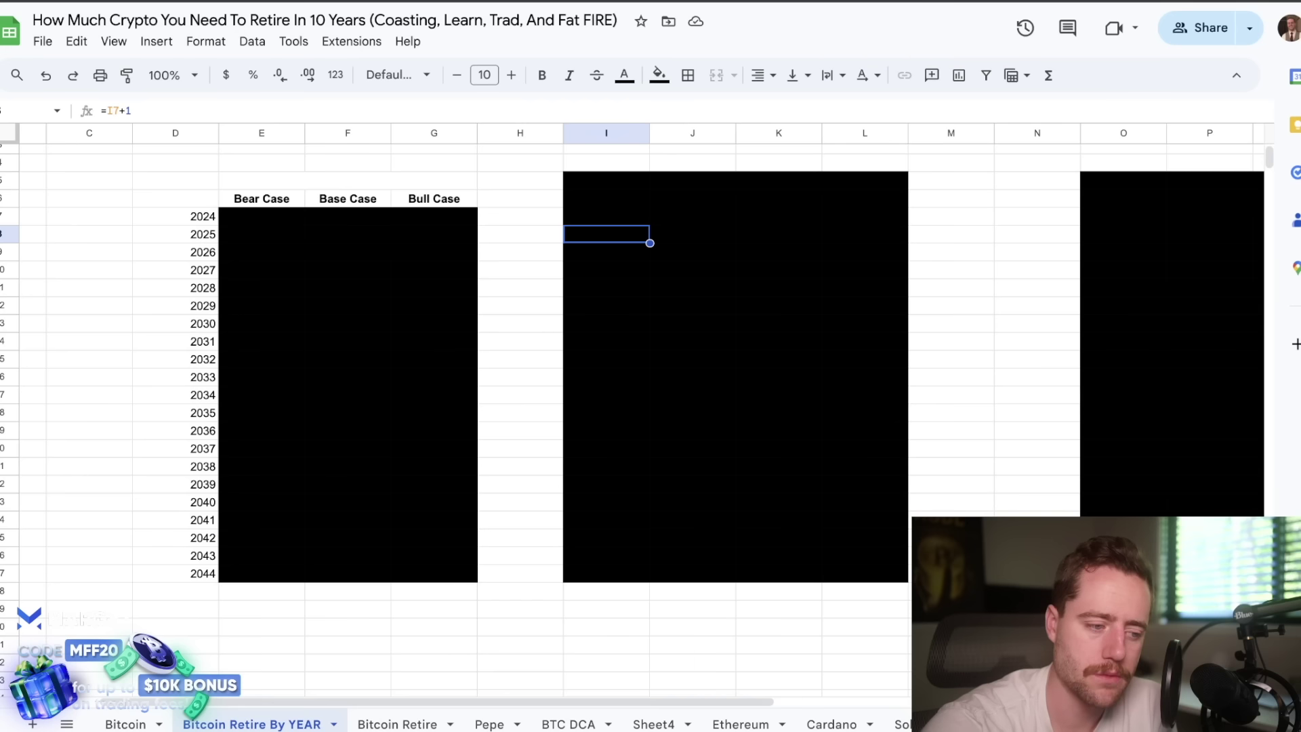
pyautogui.hscroll(1, 546, 297)
pyautogui.scroll(-1, 547, 296)
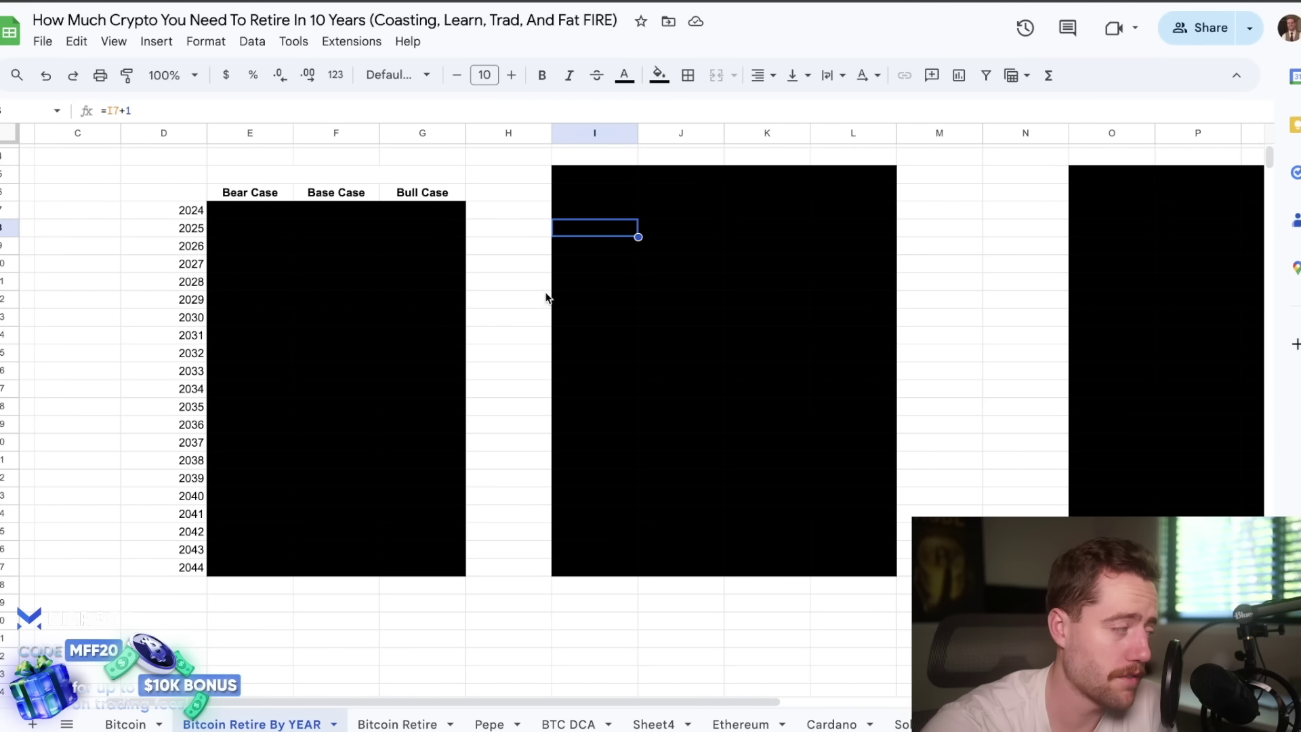
pyautogui.hscroll(-2, 546, 297)
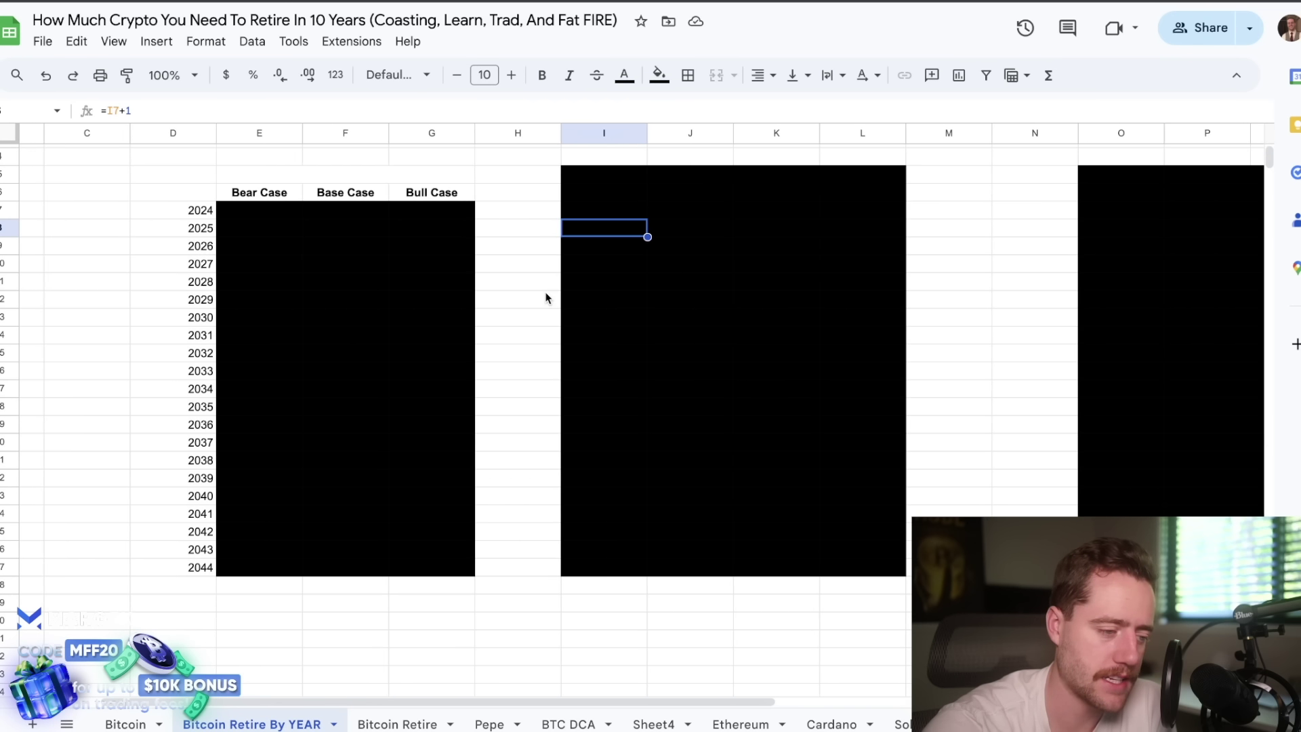
pyautogui.click(125, 723)
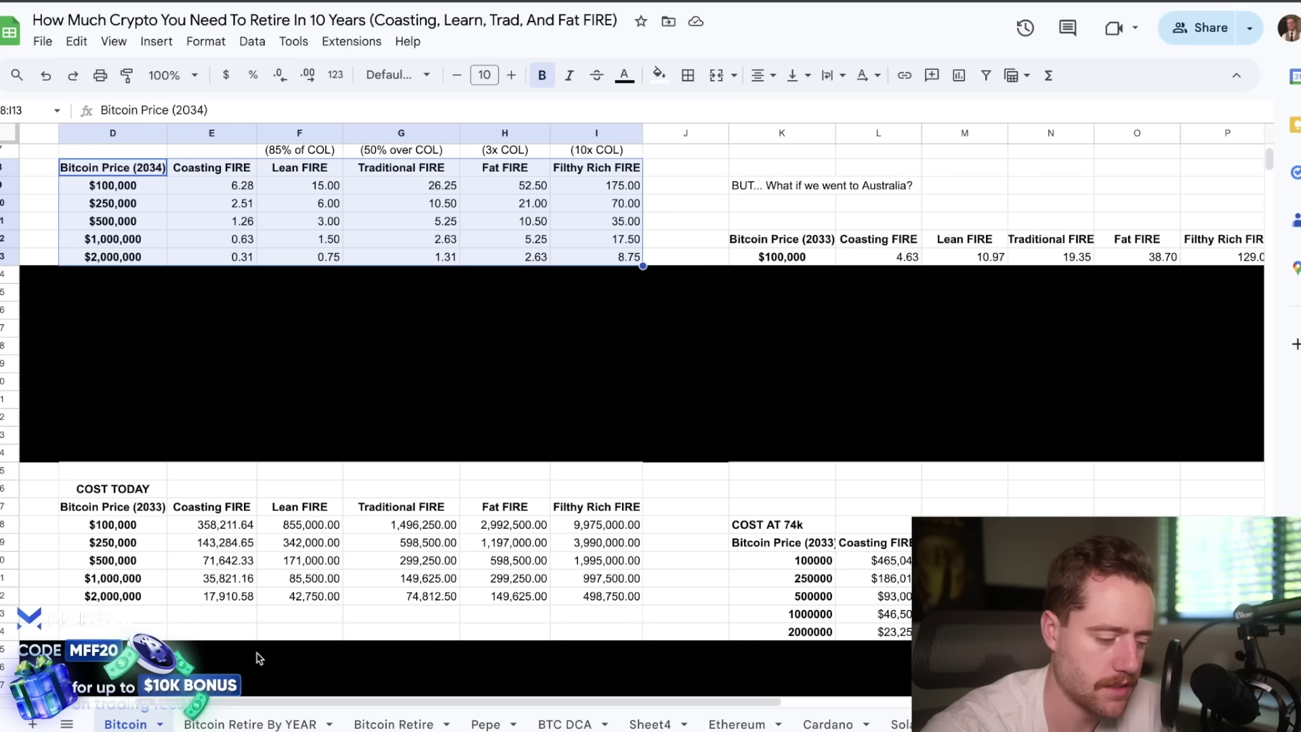
pyautogui.click(250, 724)
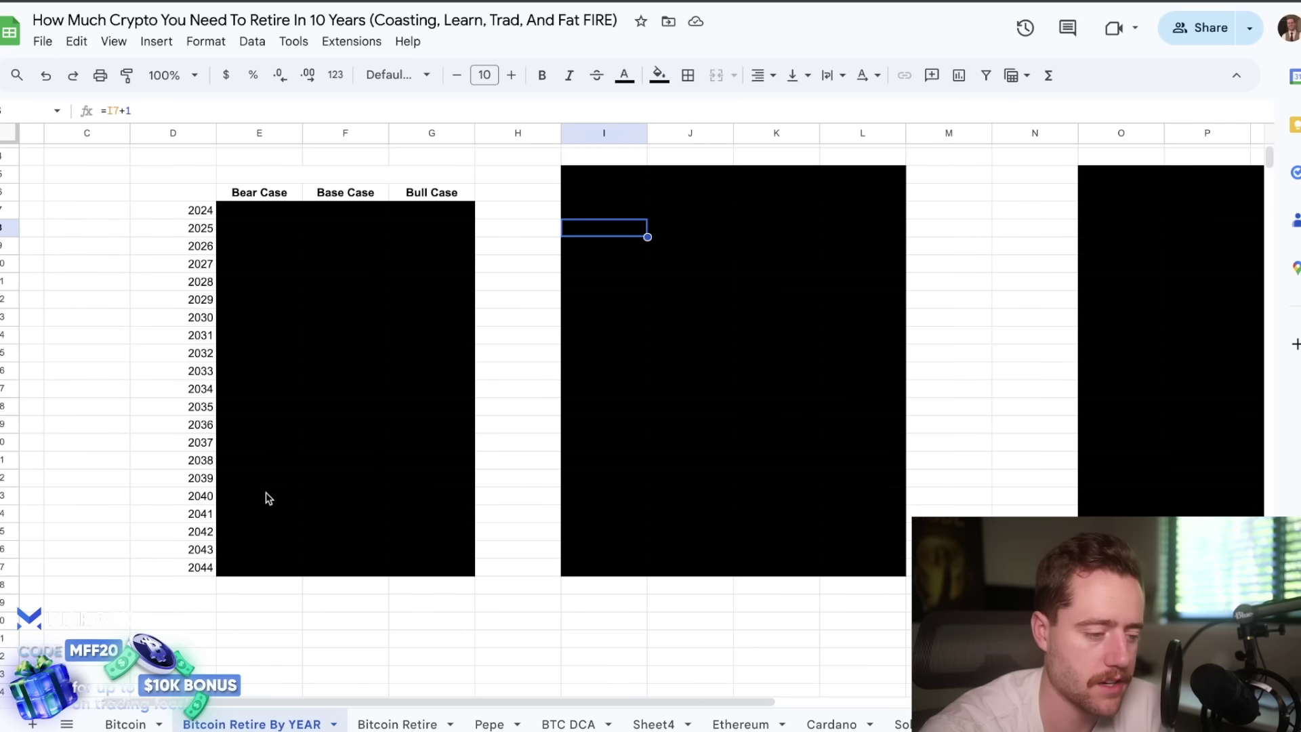
# Look over the blacked-out Bear, Base and Bull Case columns for 2024 to 2044 and the hidden tables beside them
pyautogui.moveTo(255, 212); pyautogui.dragTo(461, 227)
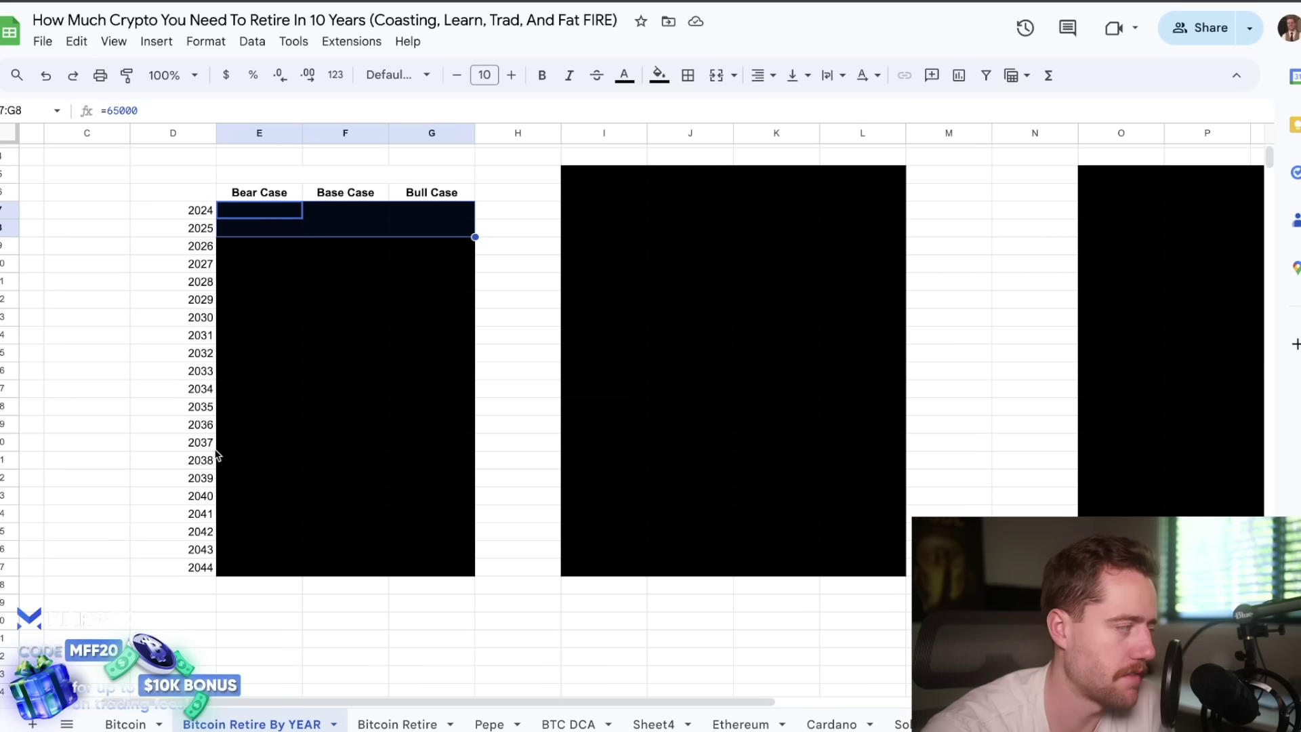
pyautogui.hscroll(2, 633, 385)
pyautogui.scroll(1, 633, 385)
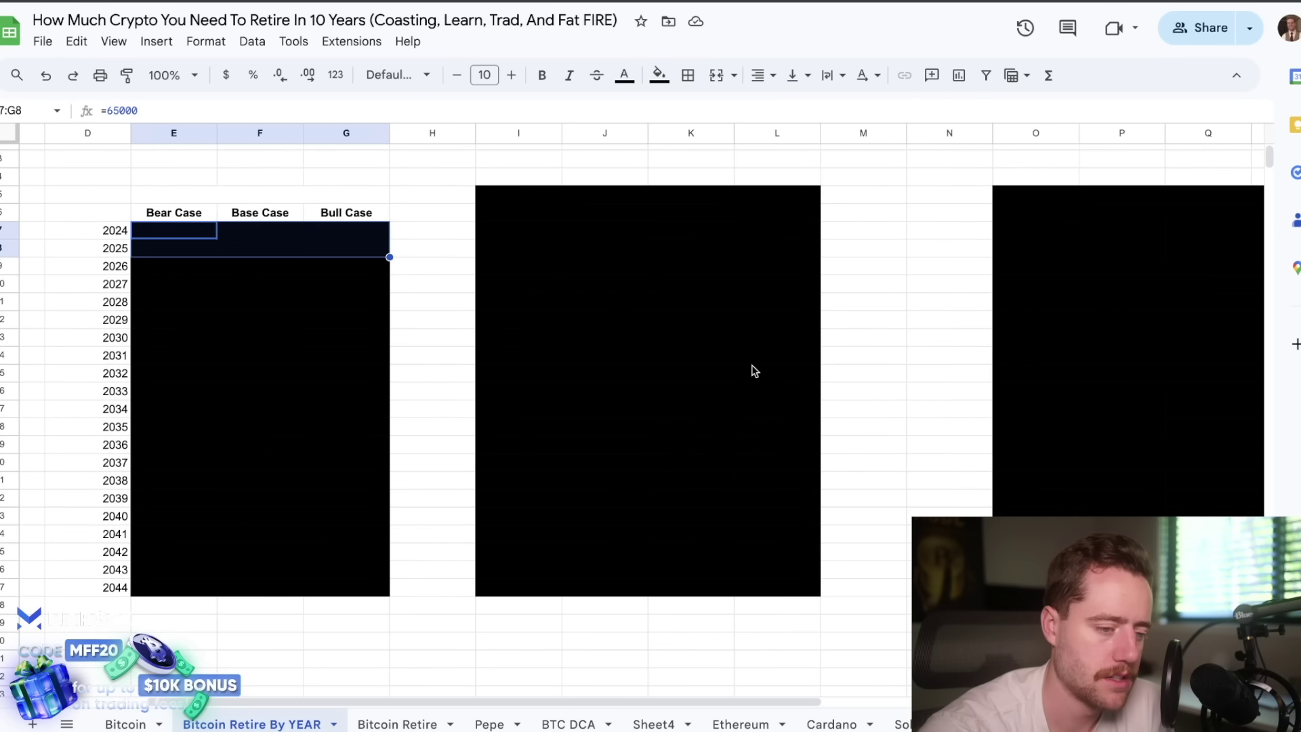
pyautogui.hscroll(2, 811, 454)
pyautogui.scroll(-1, 810, 454)
pyautogui.hscroll(-1, 811, 454)
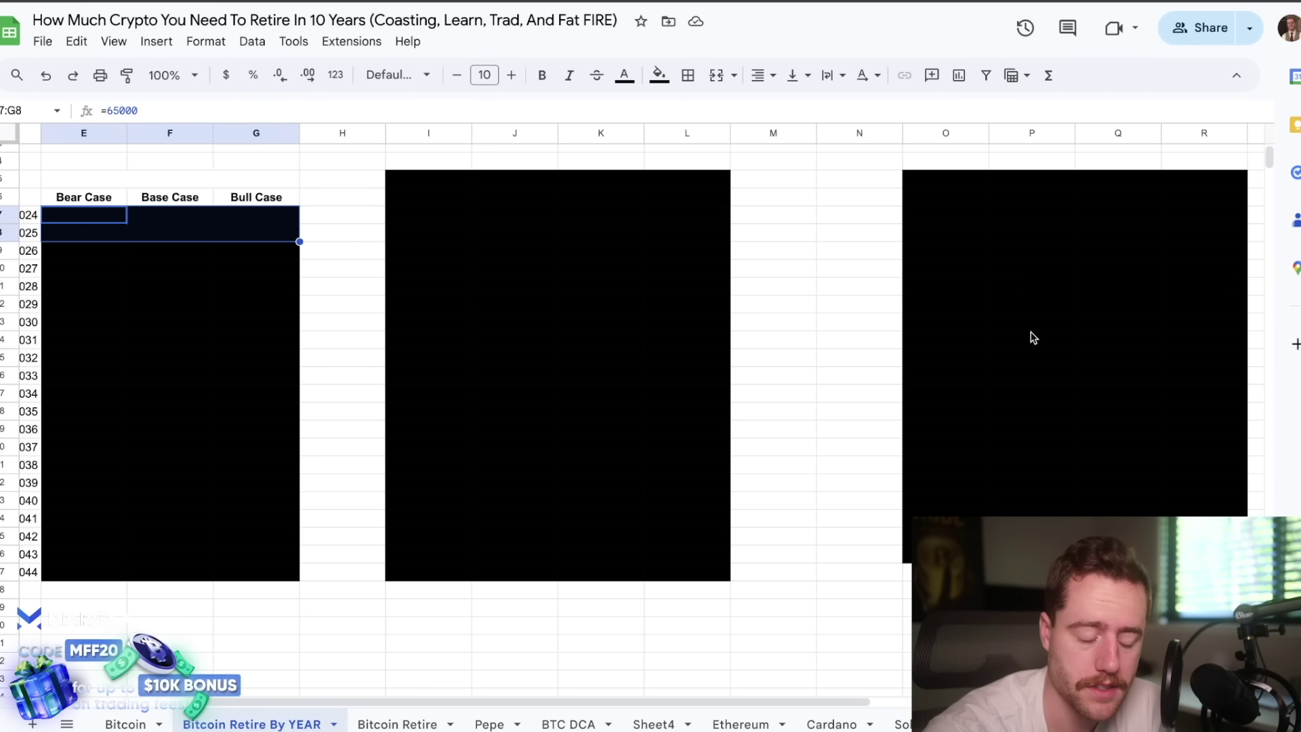
pyautogui.hscroll(-3, 1033, 338)
pyautogui.scroll(1, 1033, 337)
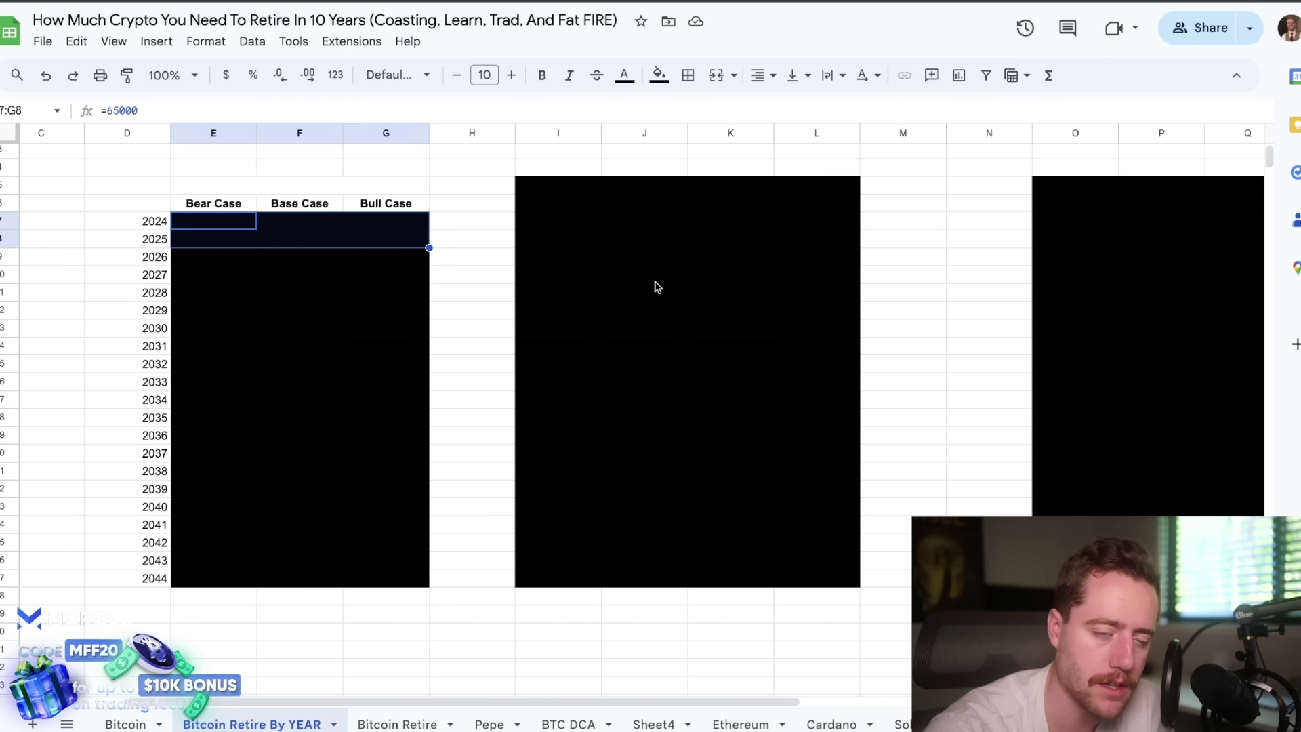
pyautogui.scroll(-1, 656, 284)
pyautogui.hscroll(-1, 655, 285)
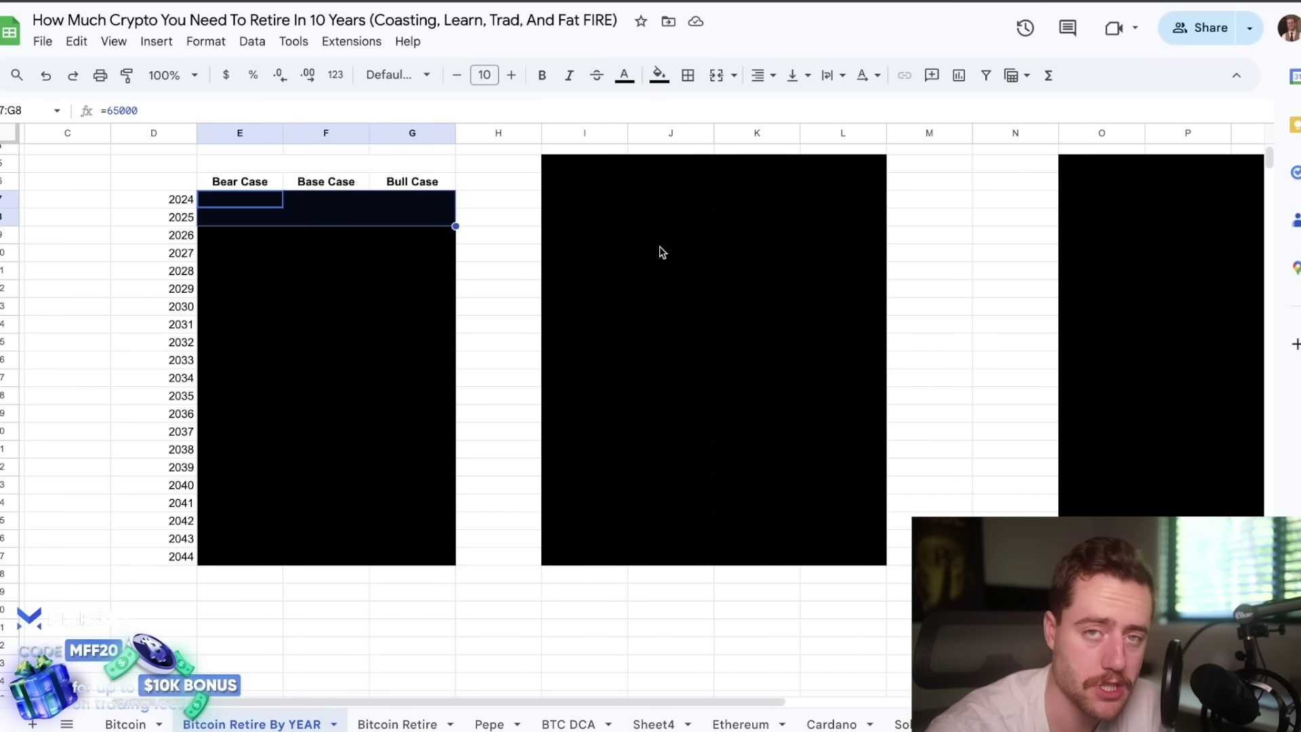
pyautogui.hscroll(-2, 660, 248)
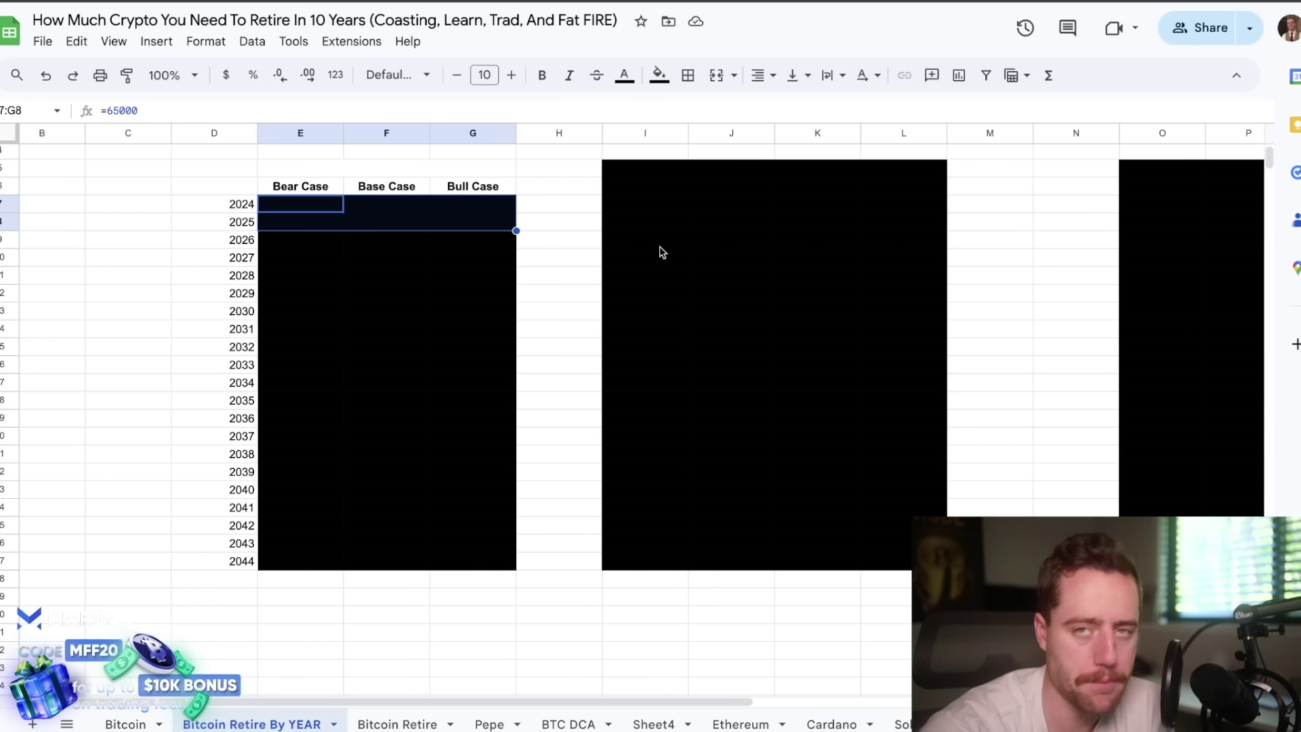
pyautogui.click(398, 278)
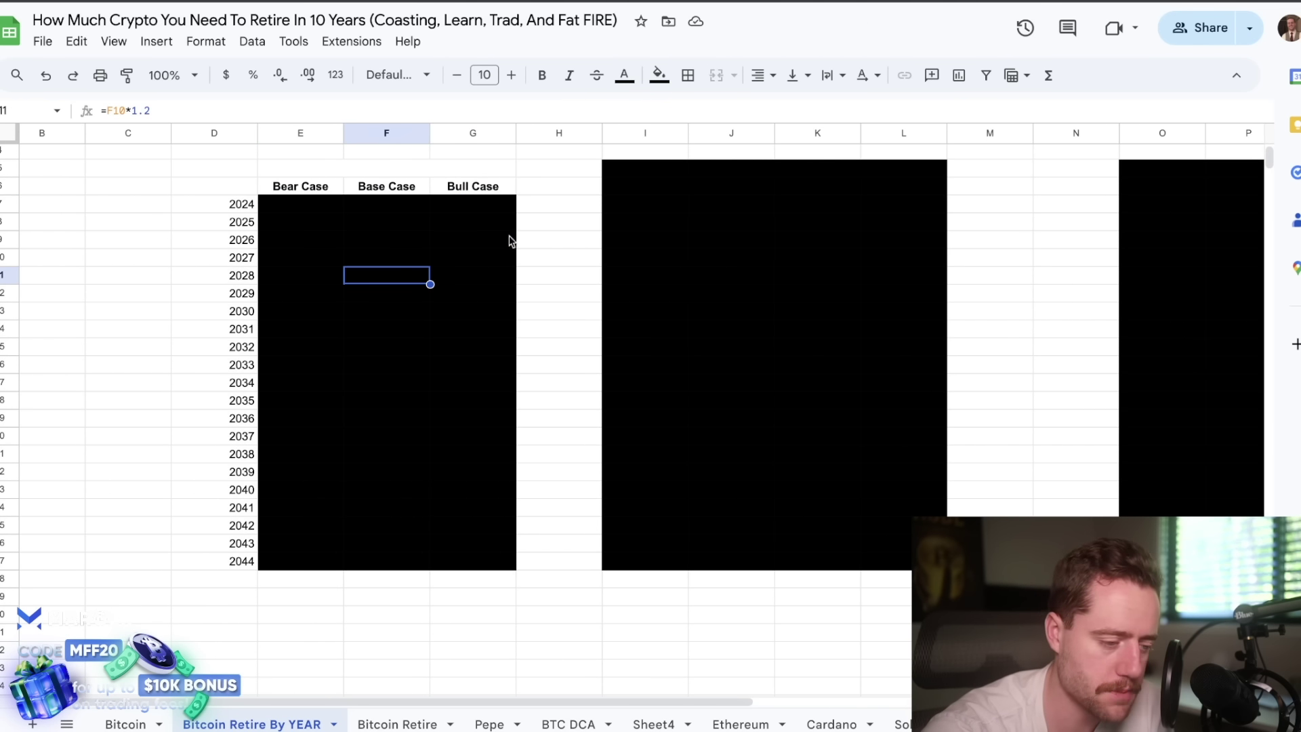
pyautogui.click(566, 254)
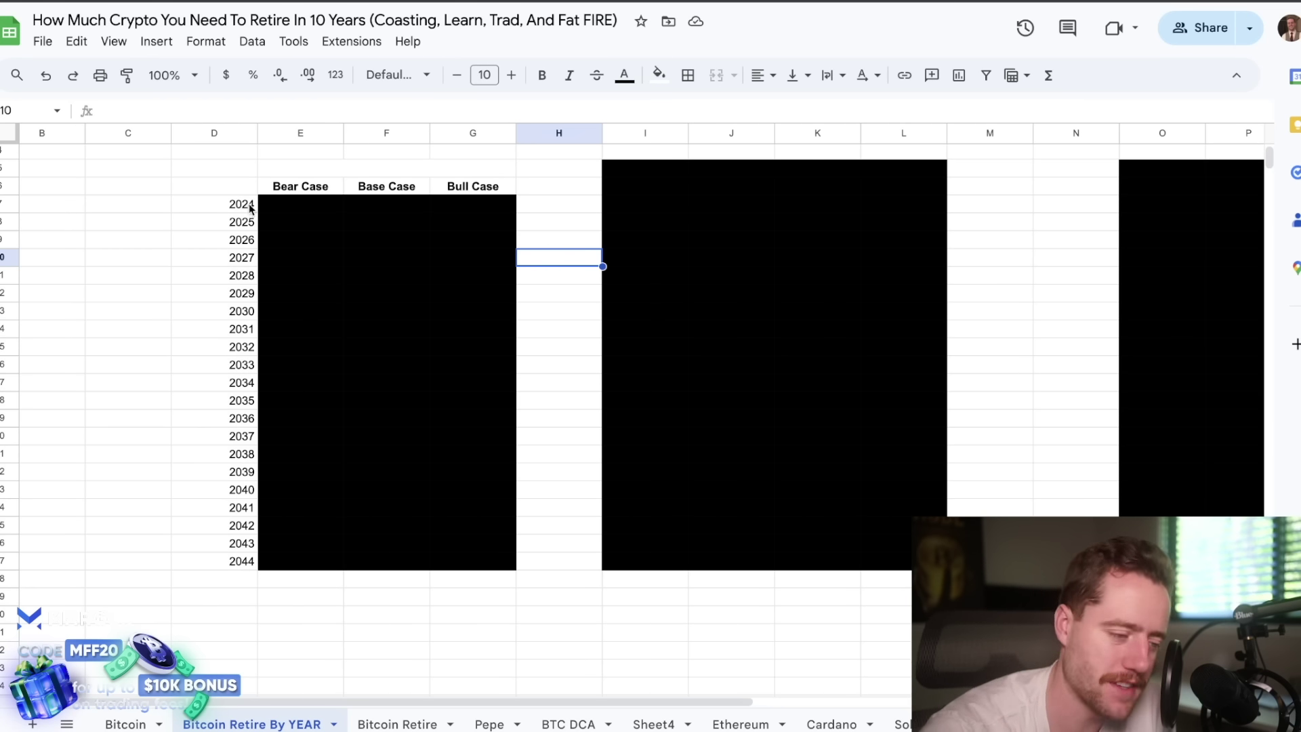
# Reveal the 2024 Base Case price in cell F7 by changing its black fill to white
pyautogui.moveTo(298, 204); pyautogui.dragTo(471, 561)
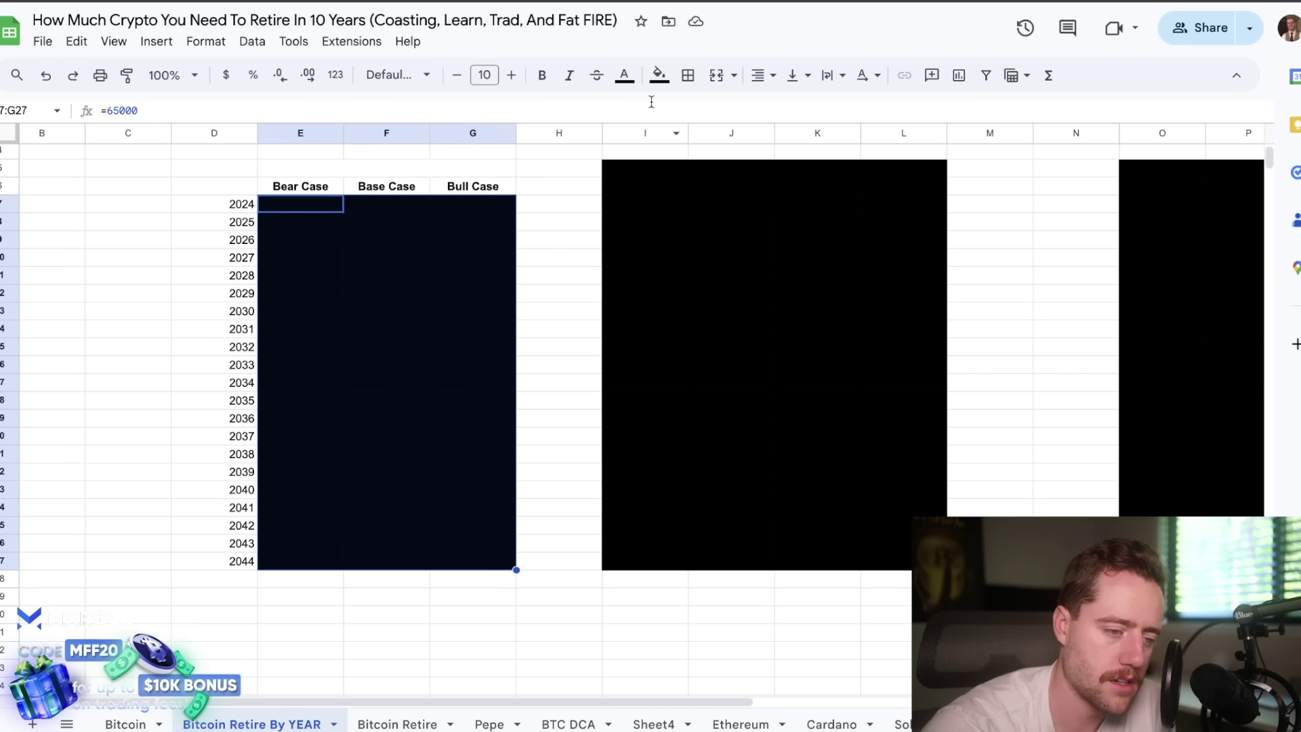
pyautogui.click(385, 203)
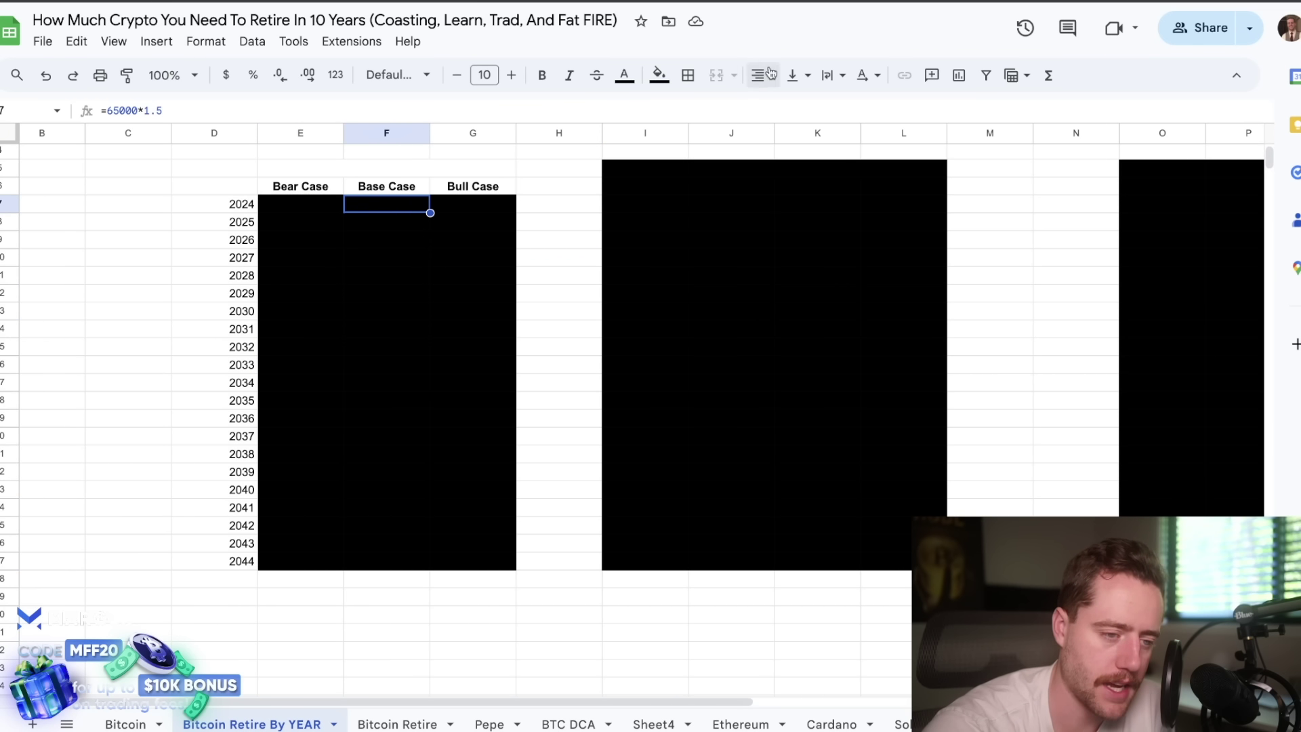
pyautogui.click(658, 75)
pyautogui.click(836, 136)
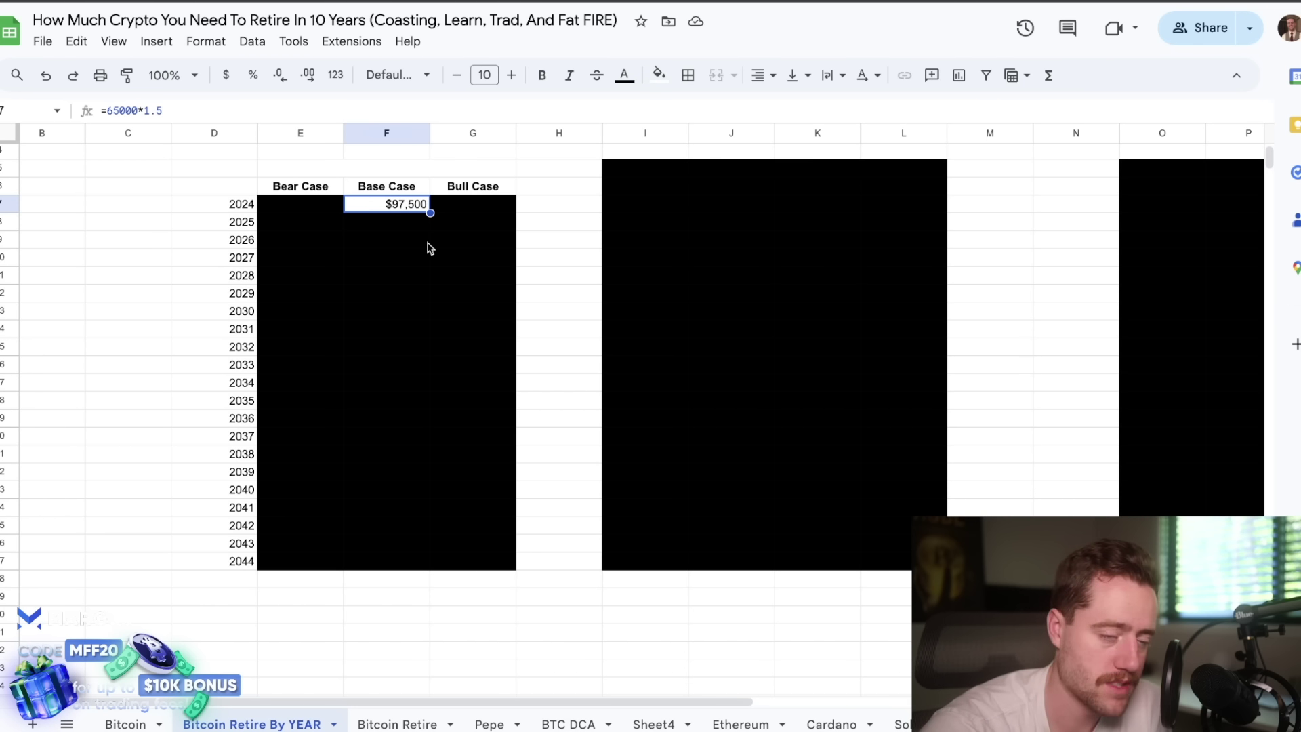
# Reveal the Base Case prices for 2025 to 2044 by changing the fill of F8:F27 to white
pyautogui.moveTo(419, 221); pyautogui.dragTo(406, 567)
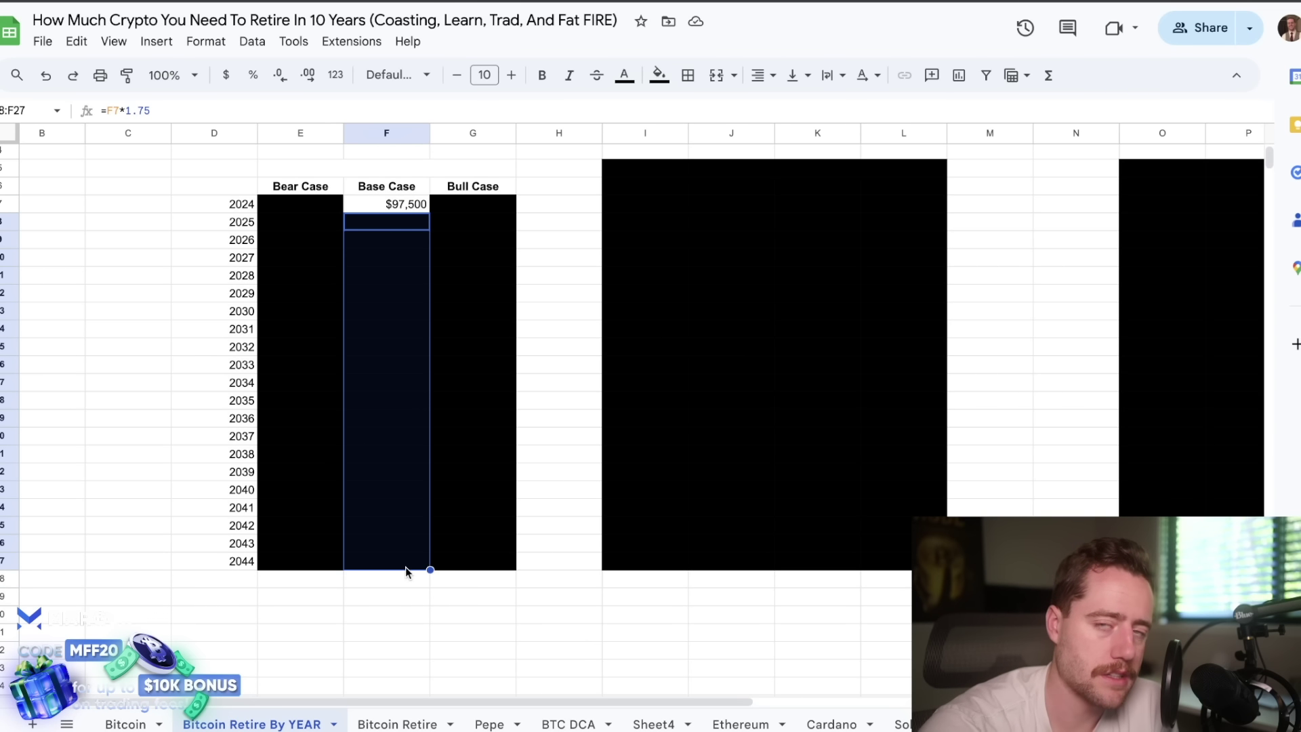
pyautogui.click(664, 90)
pyautogui.click(833, 138)
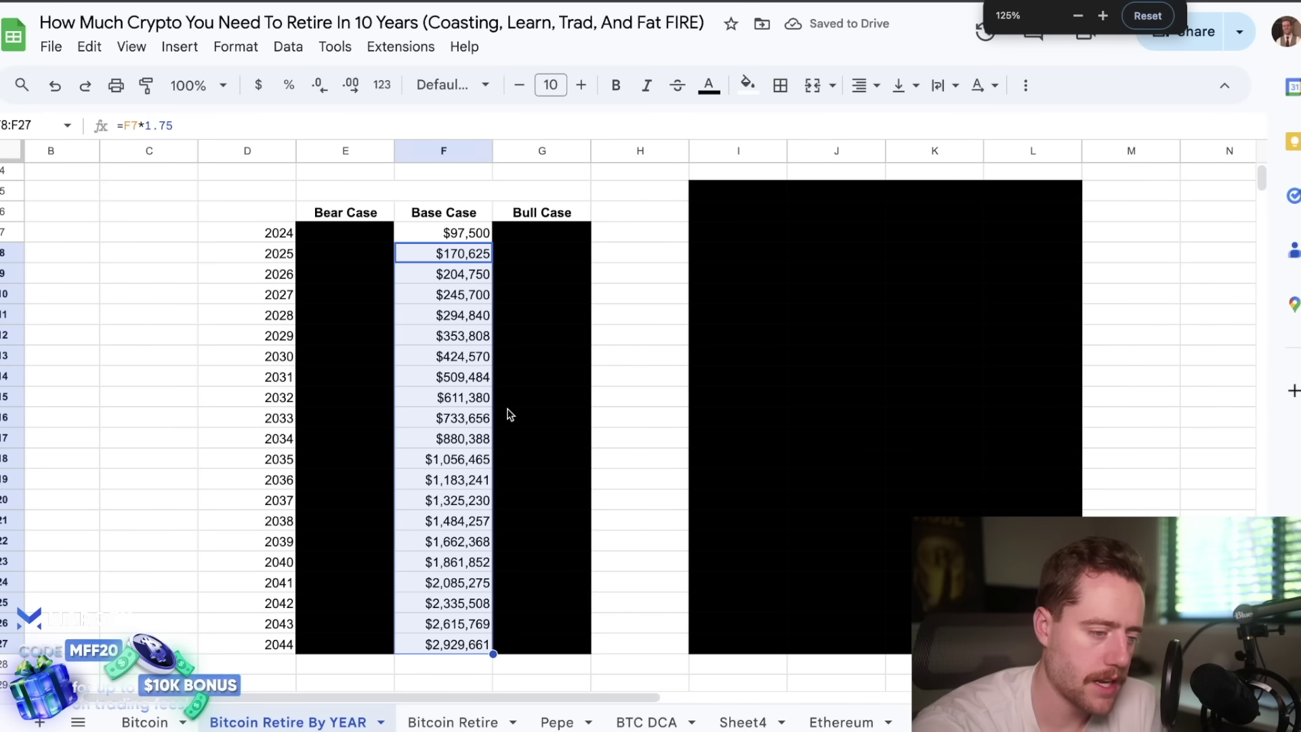
# Inspect the Base Case formulas for 2024 and 2025 and the growth factor used for 2026 to 2028
pyautogui.scroll(-1, 432, 364)
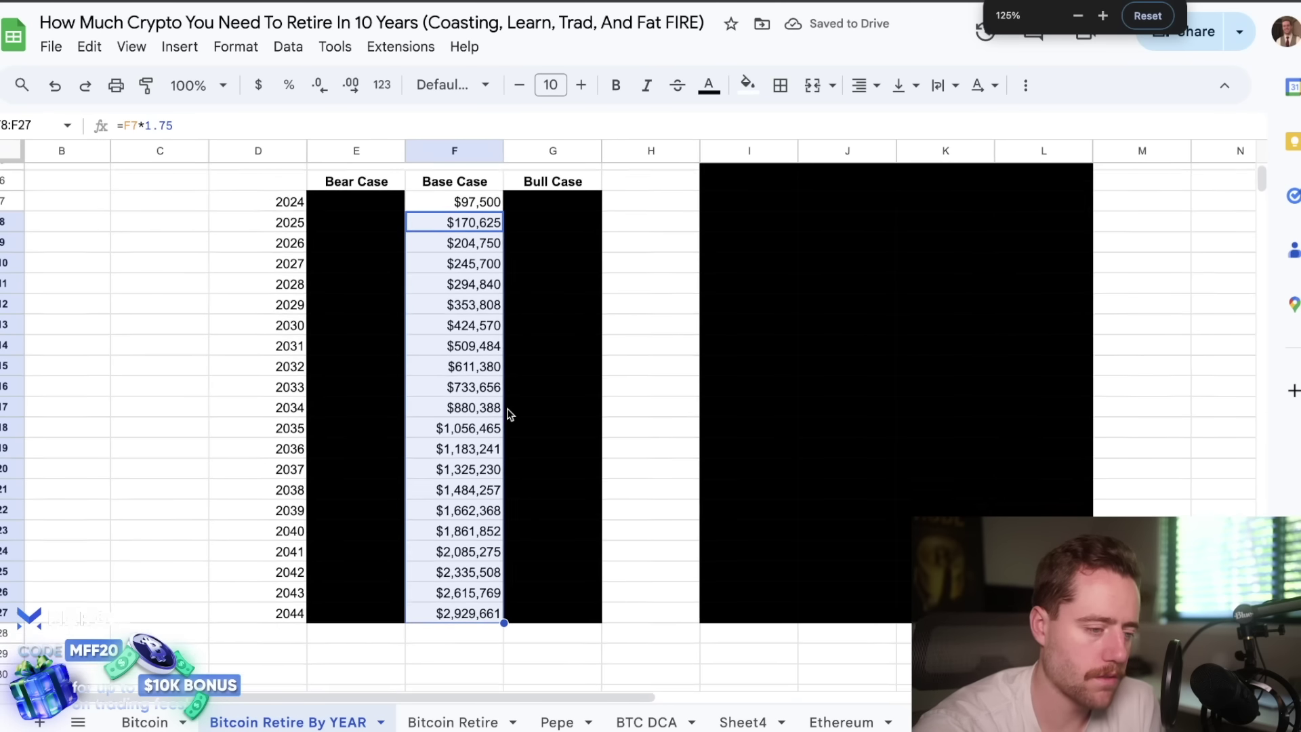
pyautogui.click(457, 214)
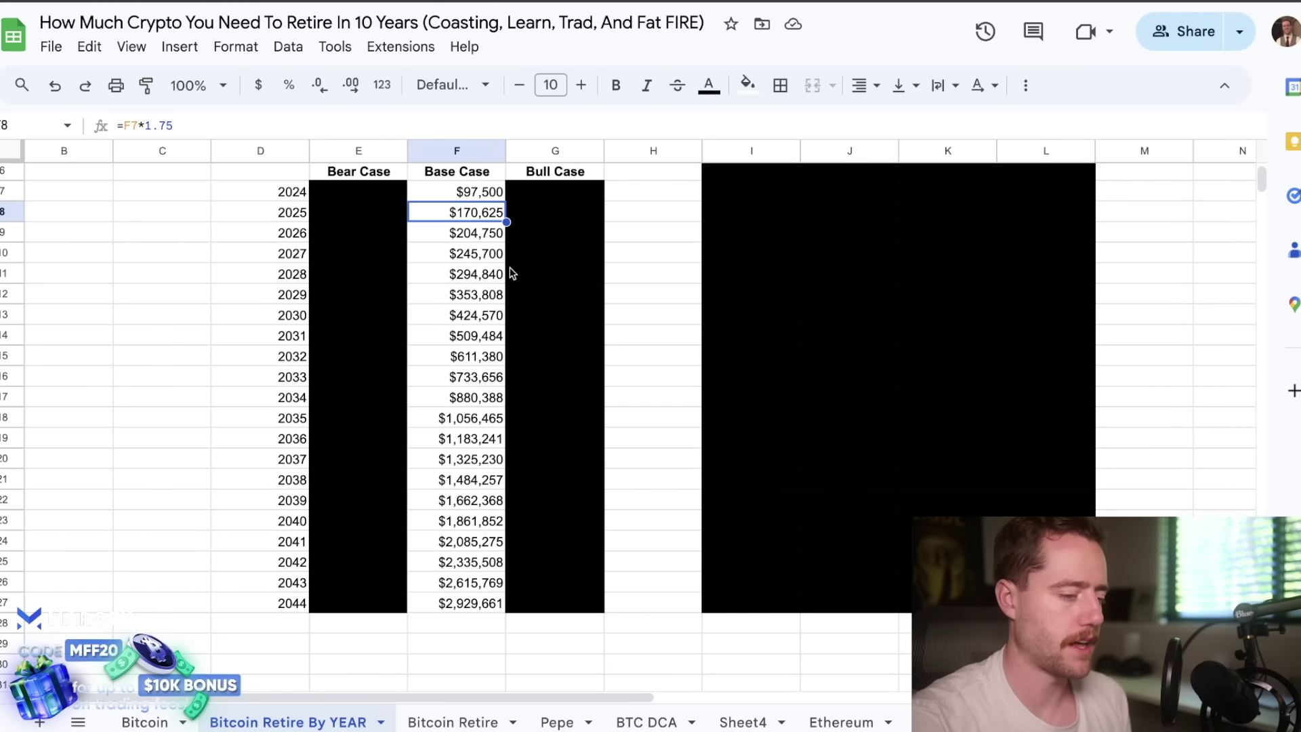
pyautogui.click(660, 225)
pyautogui.click(480, 221)
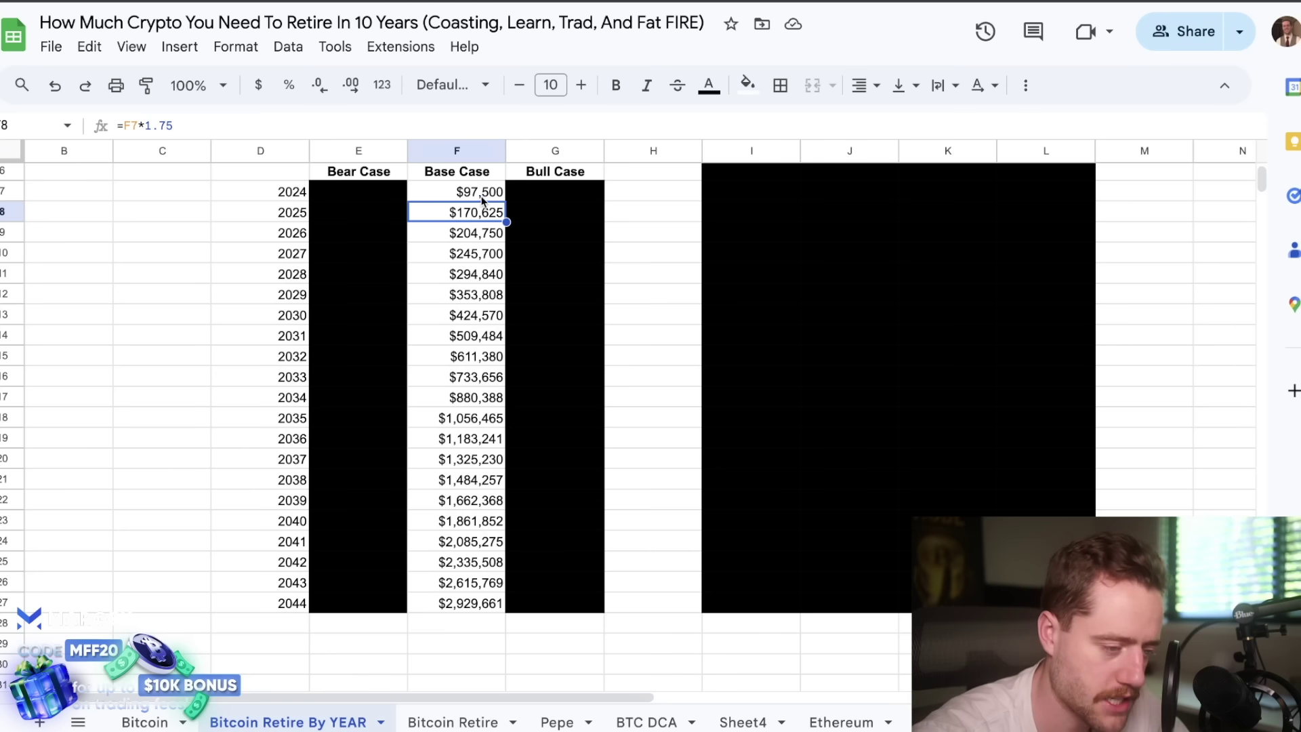
pyautogui.click(482, 196)
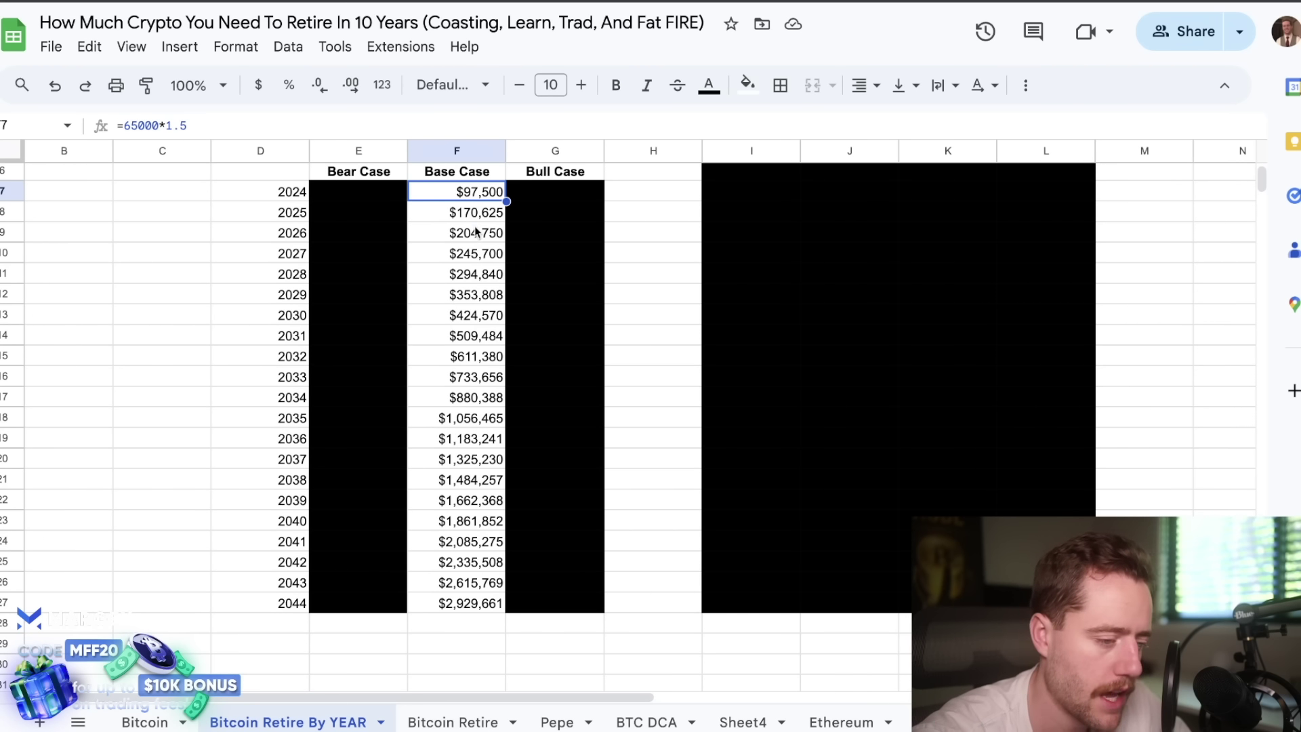
pyautogui.moveTo(477, 231); pyautogui.dragTo(475, 281)
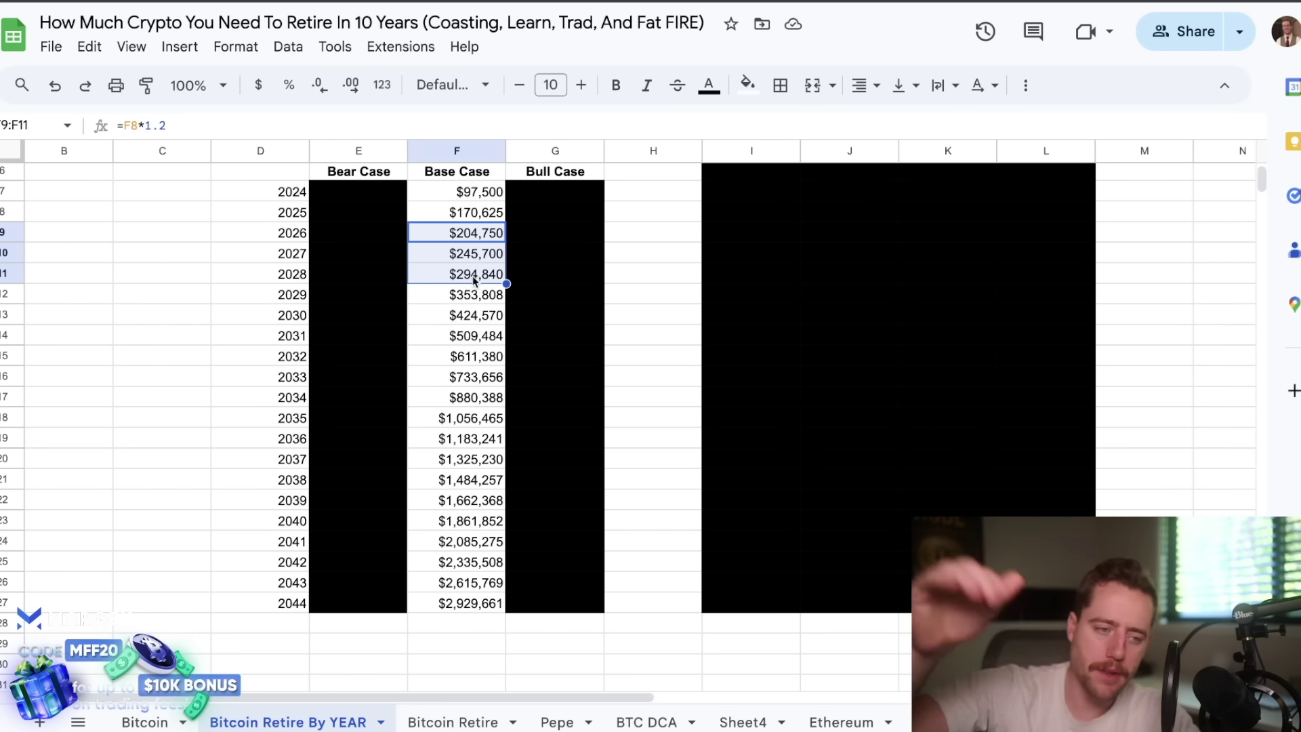
pyautogui.click(485, 241)
pyautogui.click(681, 250)
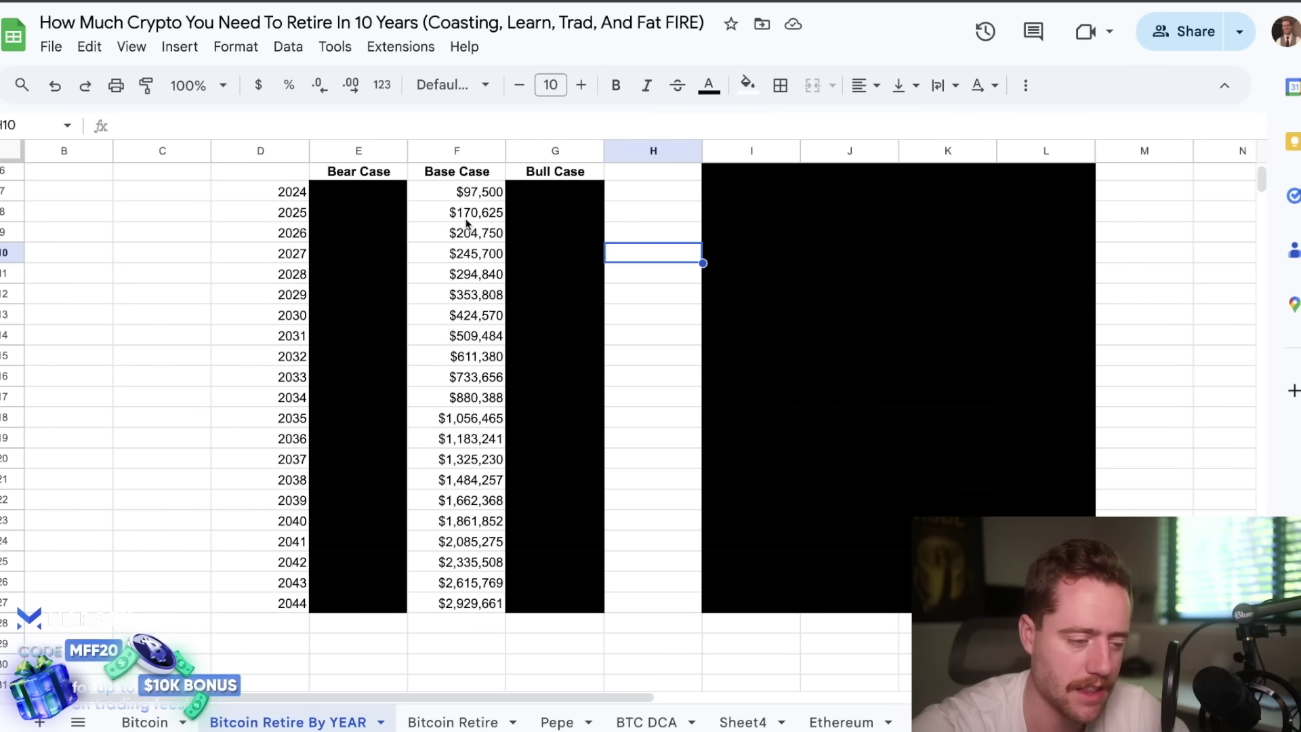
# Highlight the Base Case prices from 2025 to 2034 and check the individual formulas for 2025, 2026 and 2027
pyautogui.moveTo(461, 212); pyautogui.dragTo(445, 399)
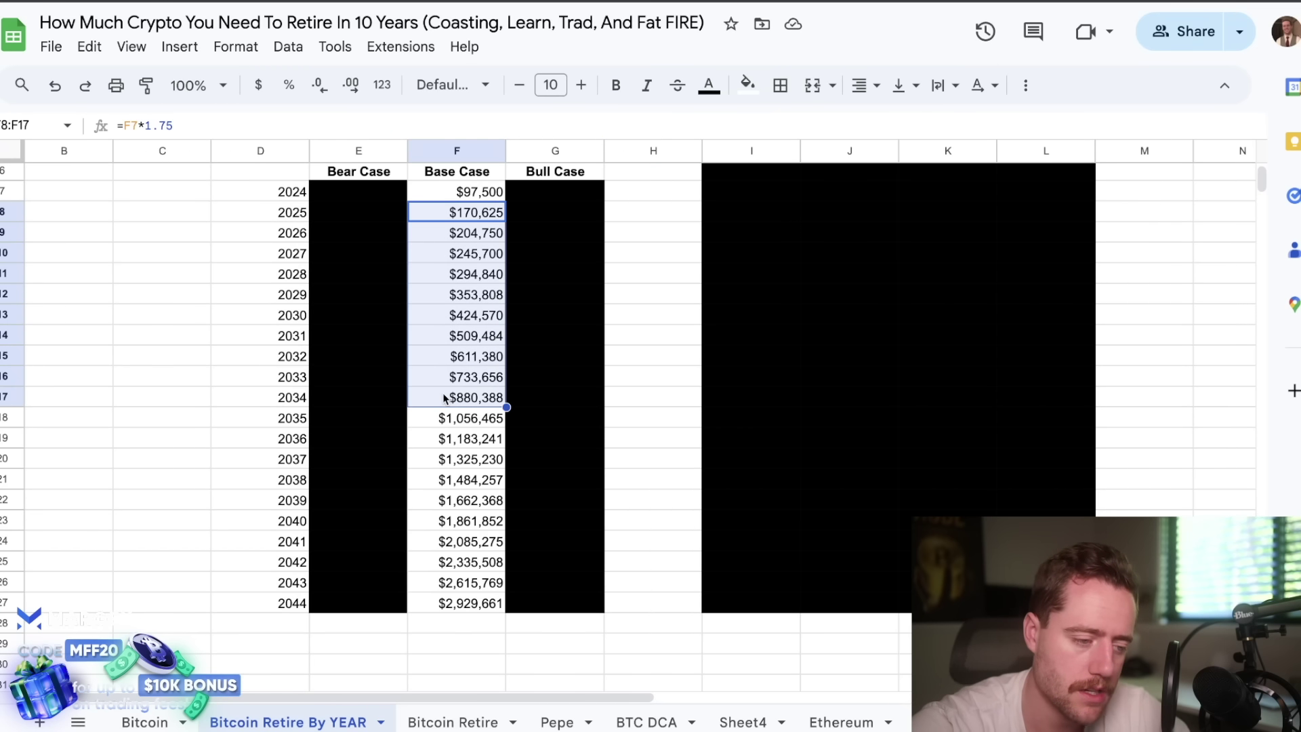
pyautogui.click(482, 221)
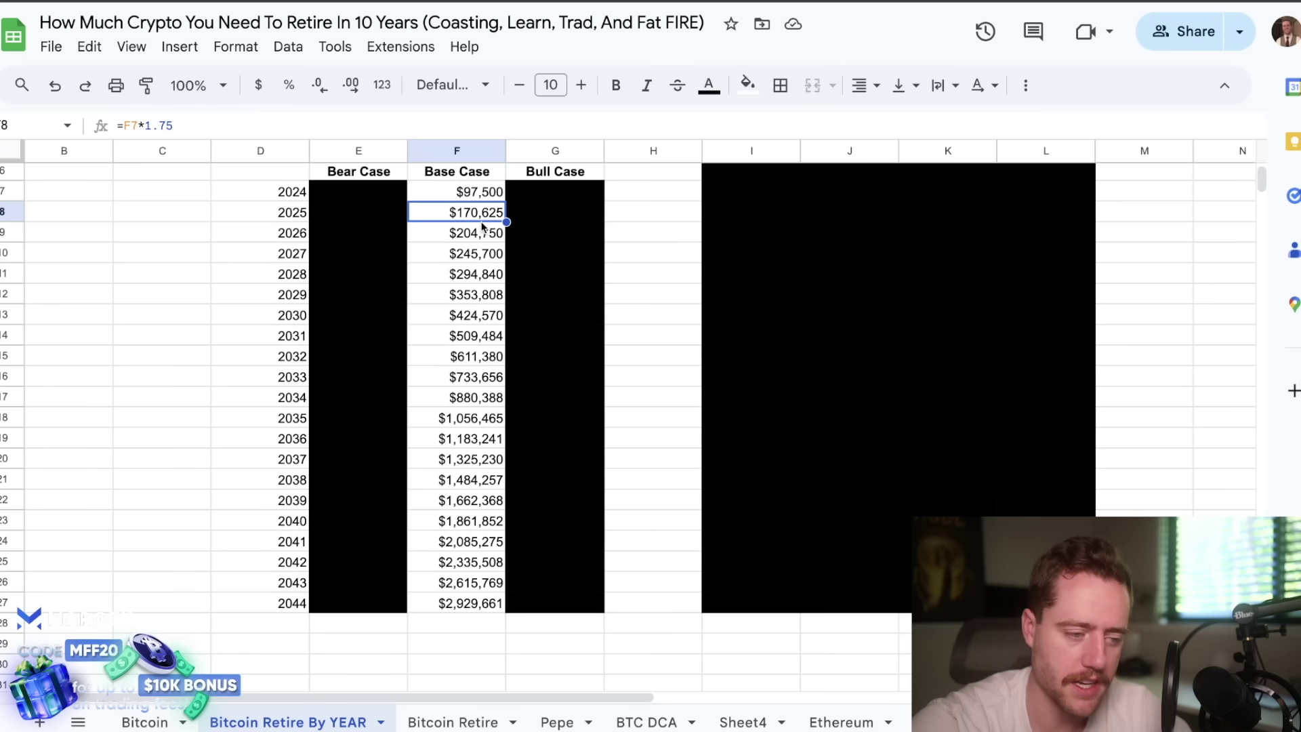
pyautogui.click(491, 232)
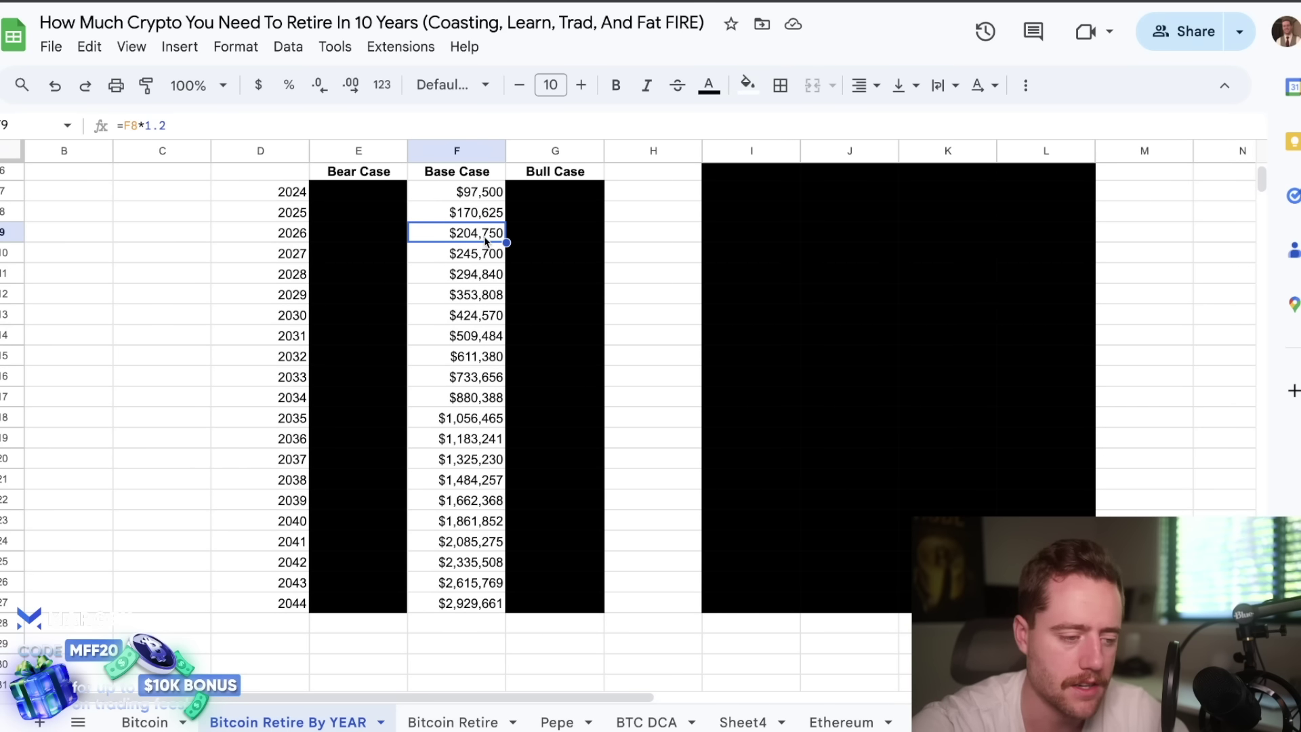
pyautogui.click(484, 253)
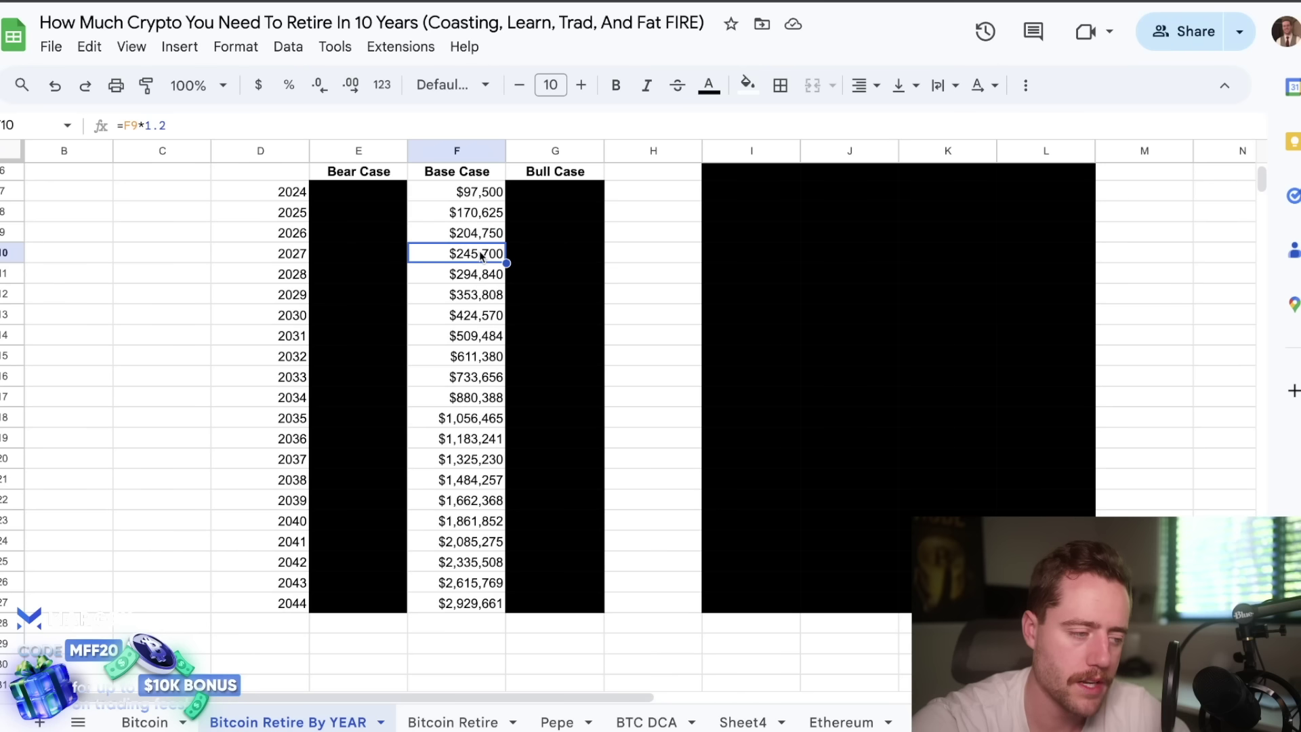
# Compare the Base Case formulas for 2034, 2035 and 2036 to check where the yearly growth factor changes
pyautogui.click(458, 400)
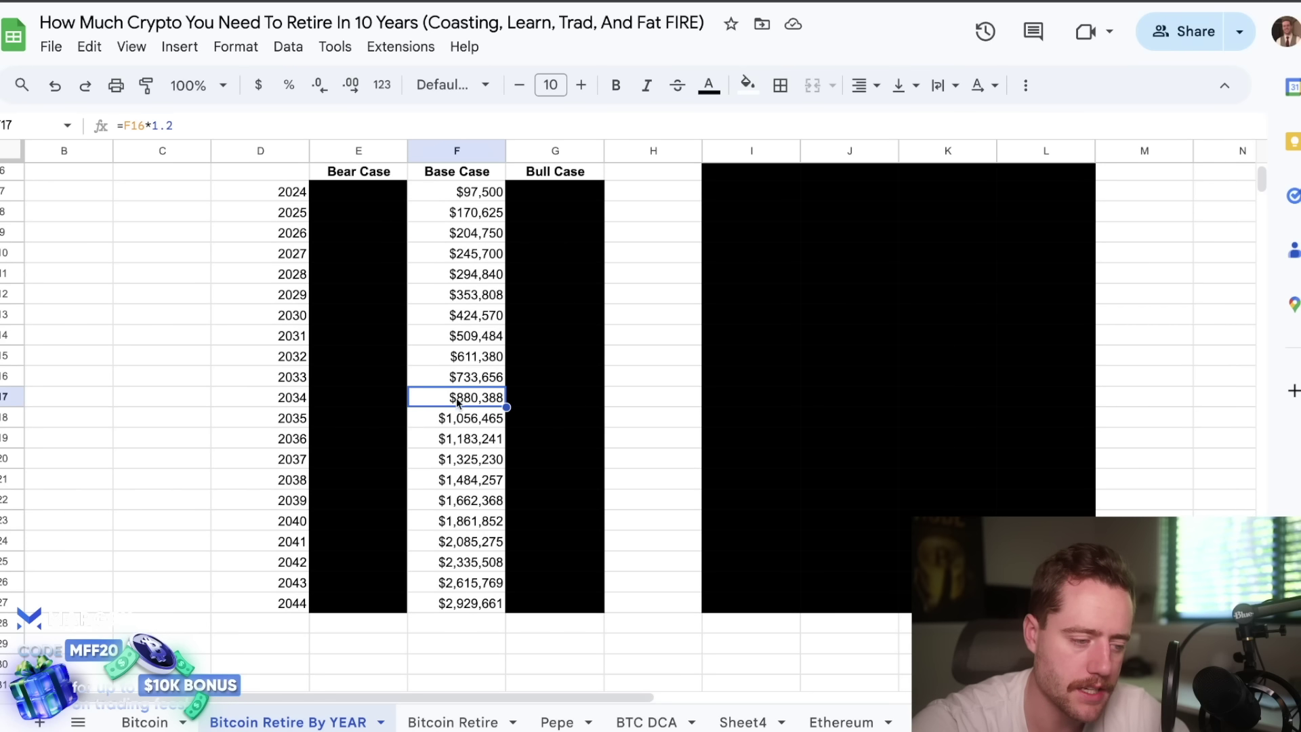
pyautogui.click(454, 424)
pyautogui.click(460, 450)
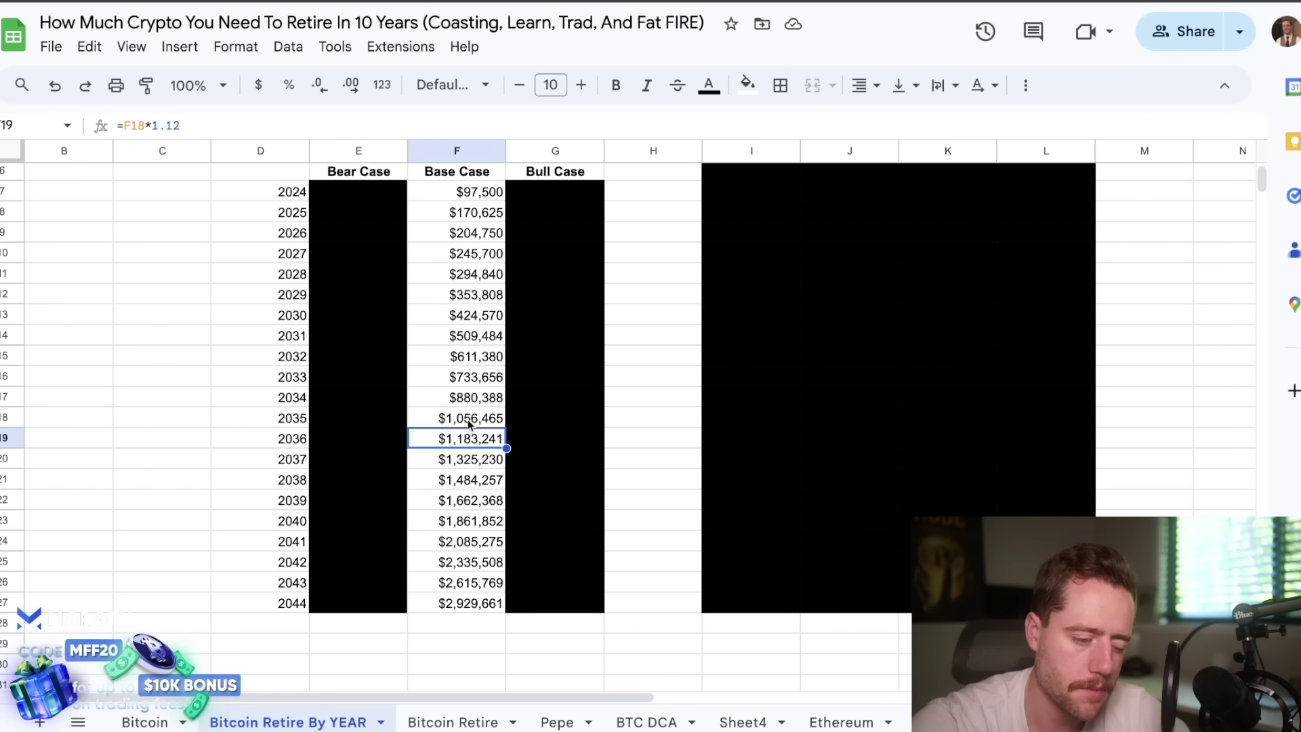
pyautogui.click(472, 425)
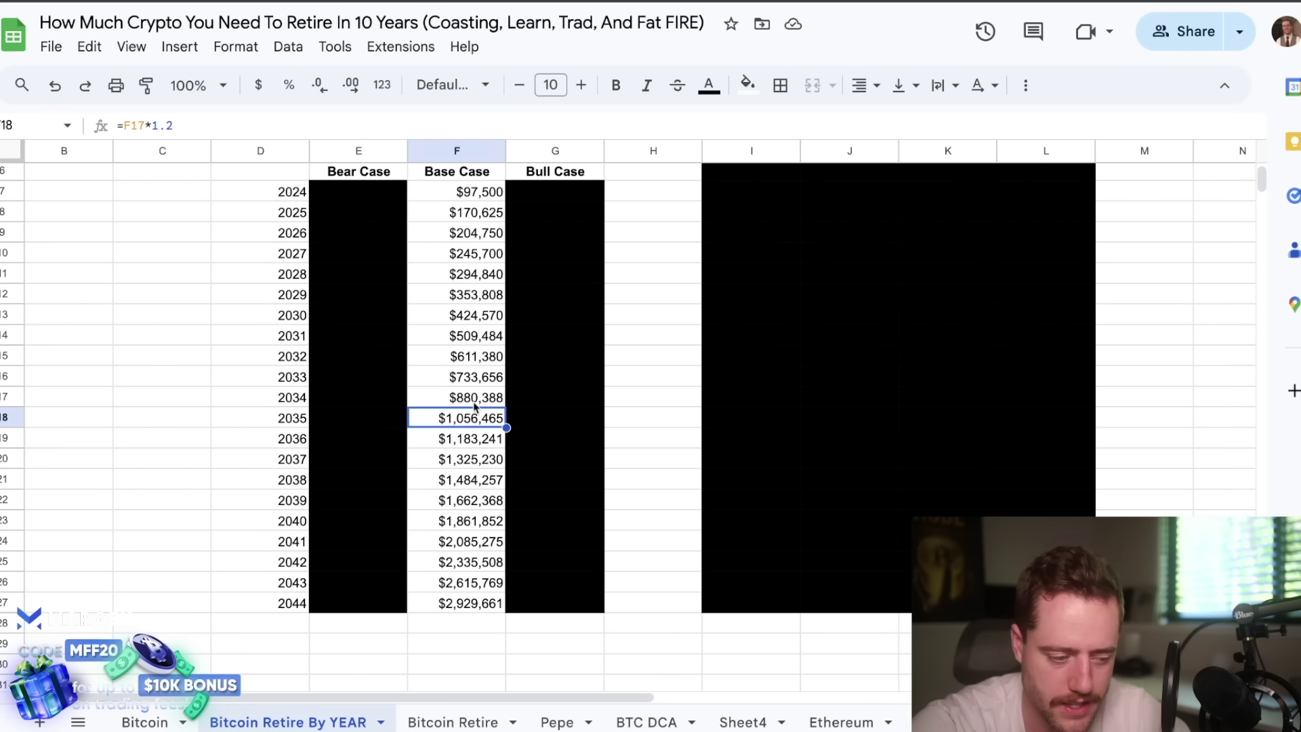
pyautogui.click(475, 440)
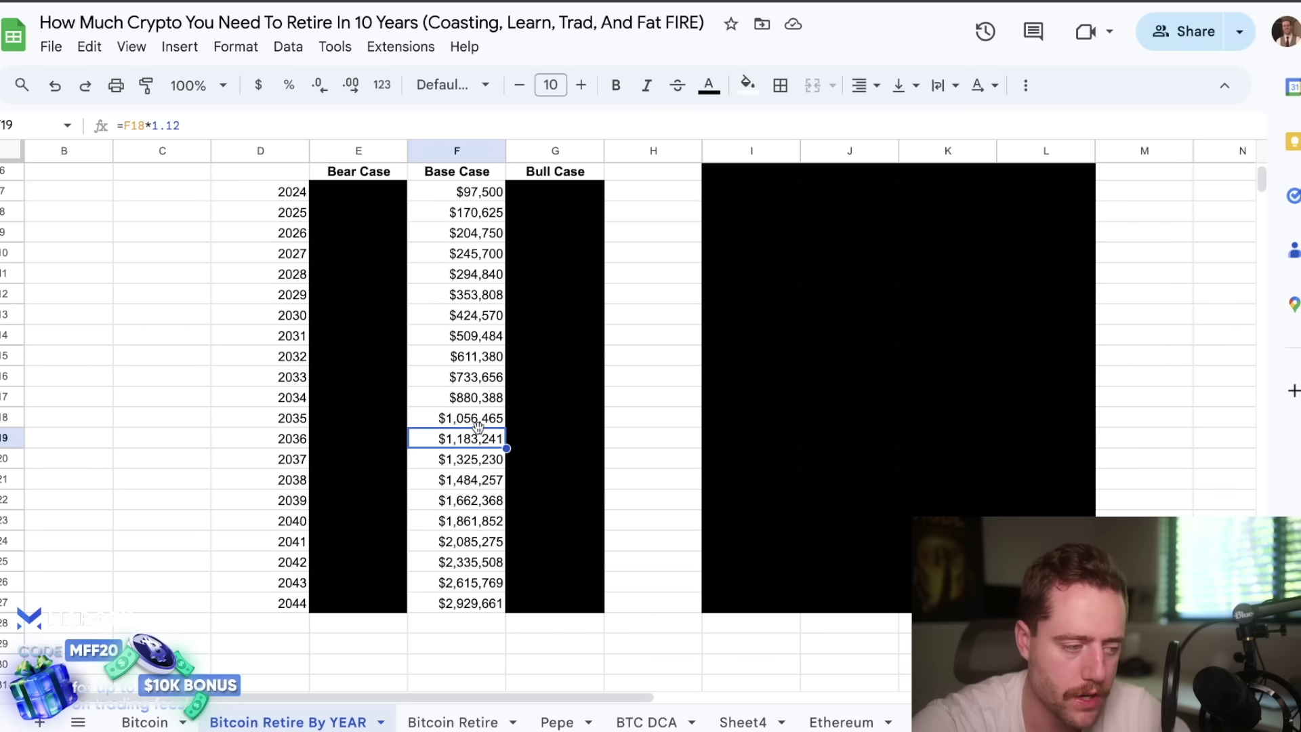
pyautogui.click(478, 417)
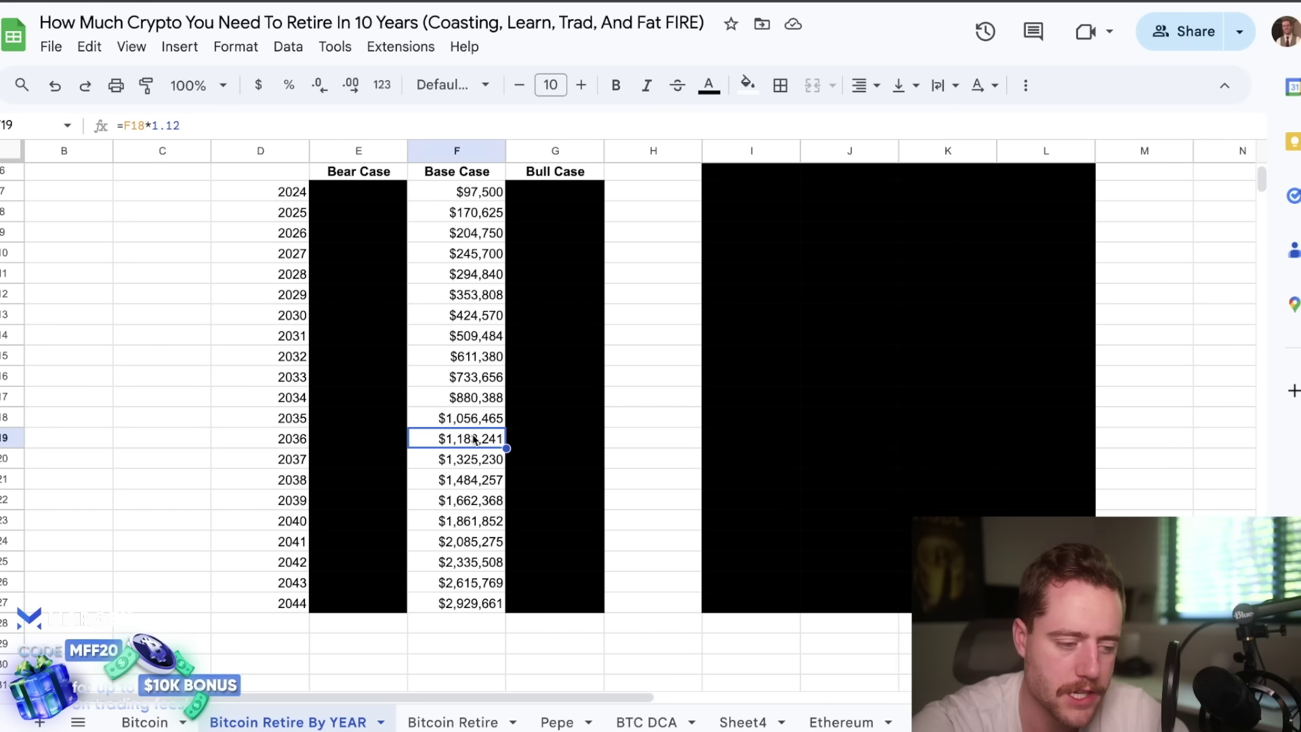
pyautogui.click(474, 440)
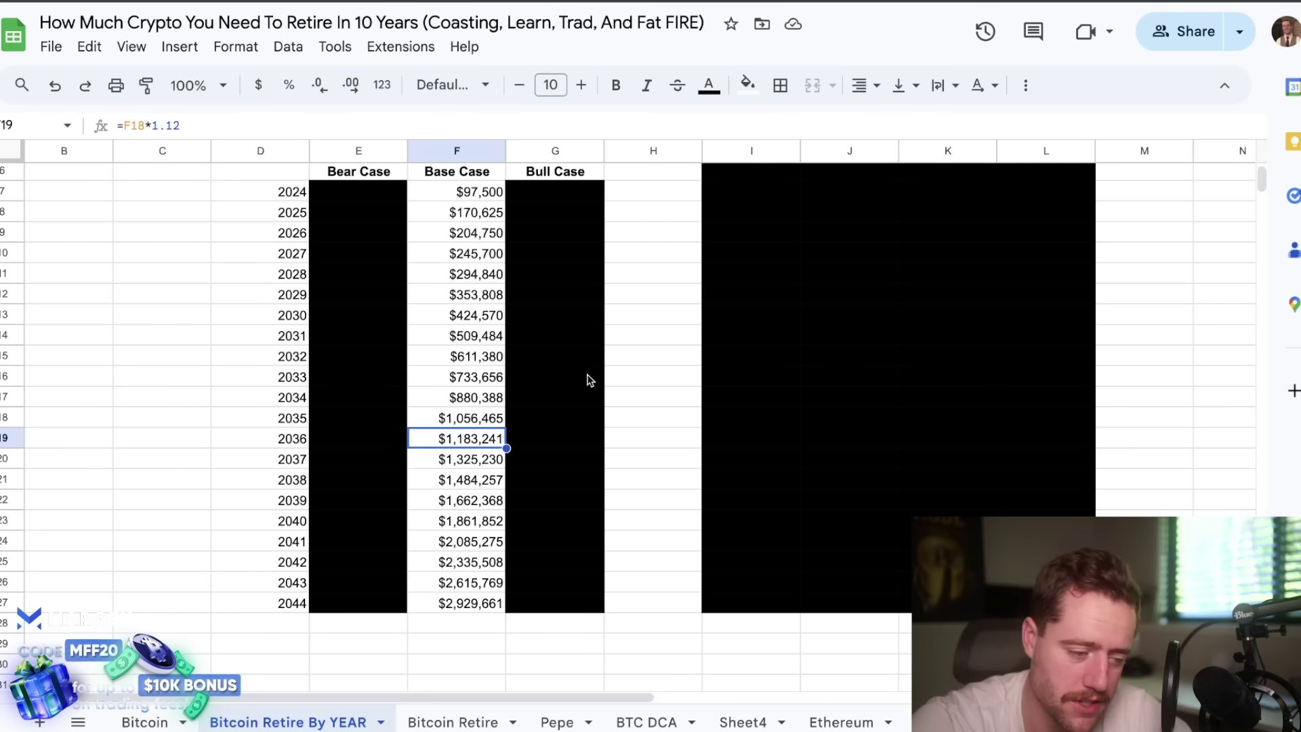
pyautogui.moveTo(476, 423); pyautogui.dragTo(475, 437)
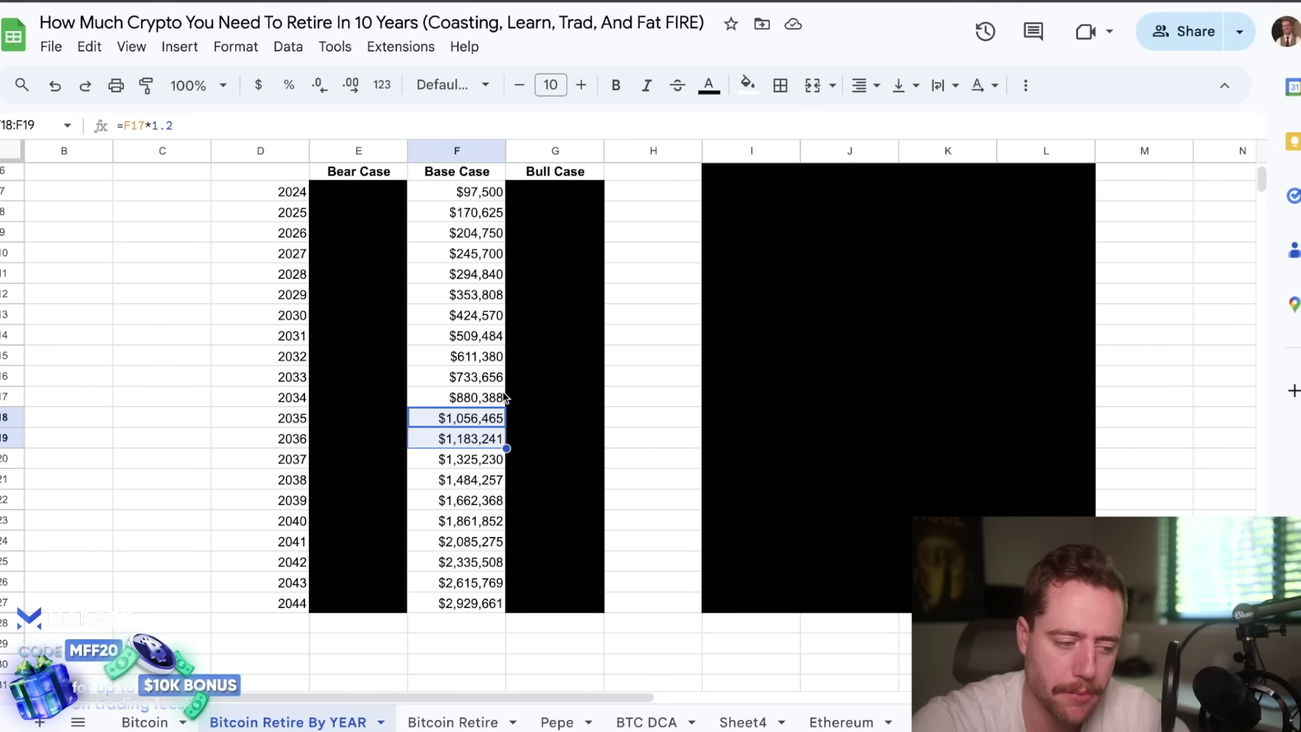
pyautogui.click(616, 379)
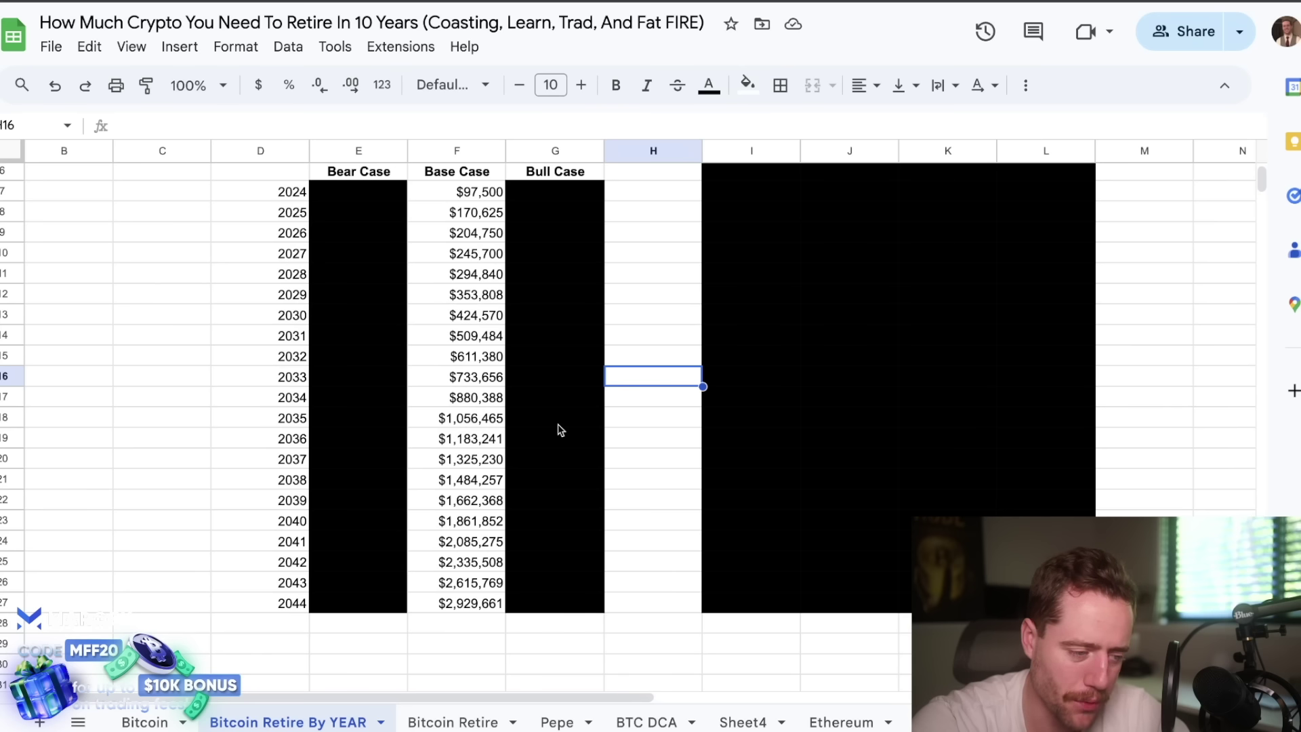
# Walk through the Base Case prices from 2030 to 2035, and highlight those from 2036 to 2044
pyautogui.click(488, 320)
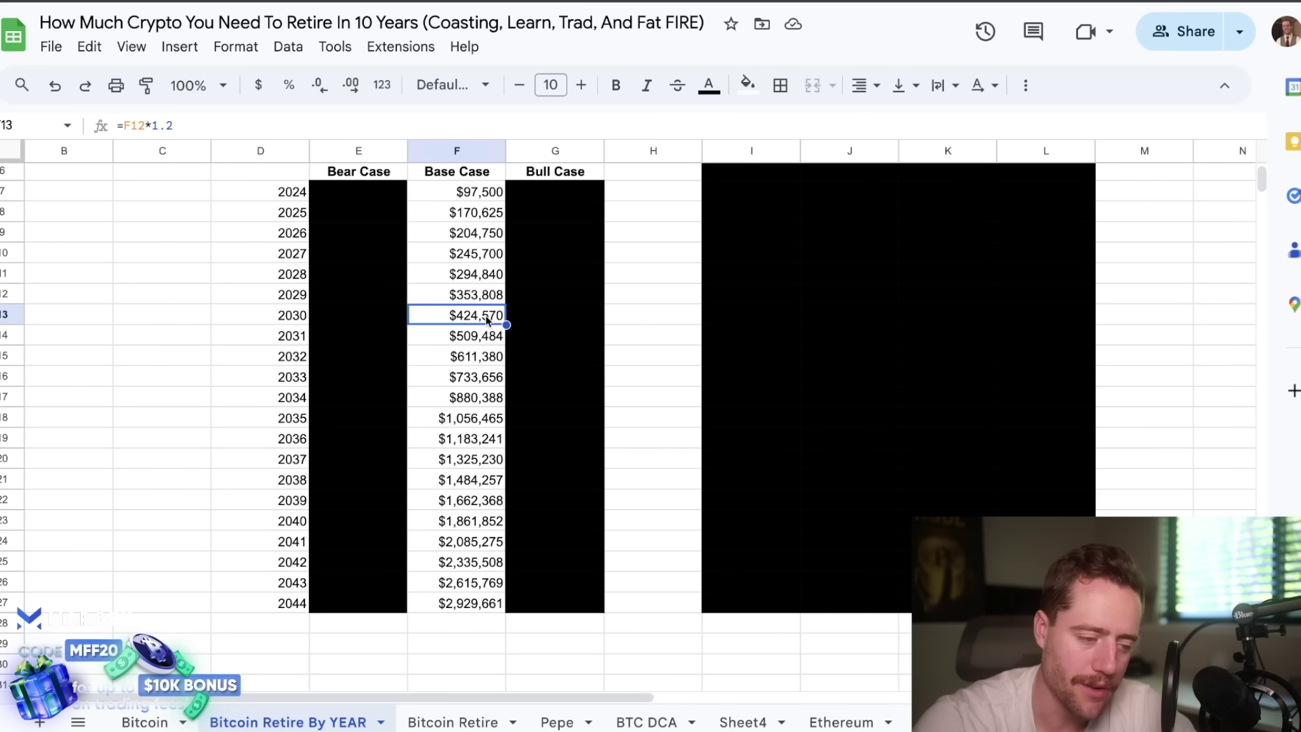
pyautogui.click(483, 335)
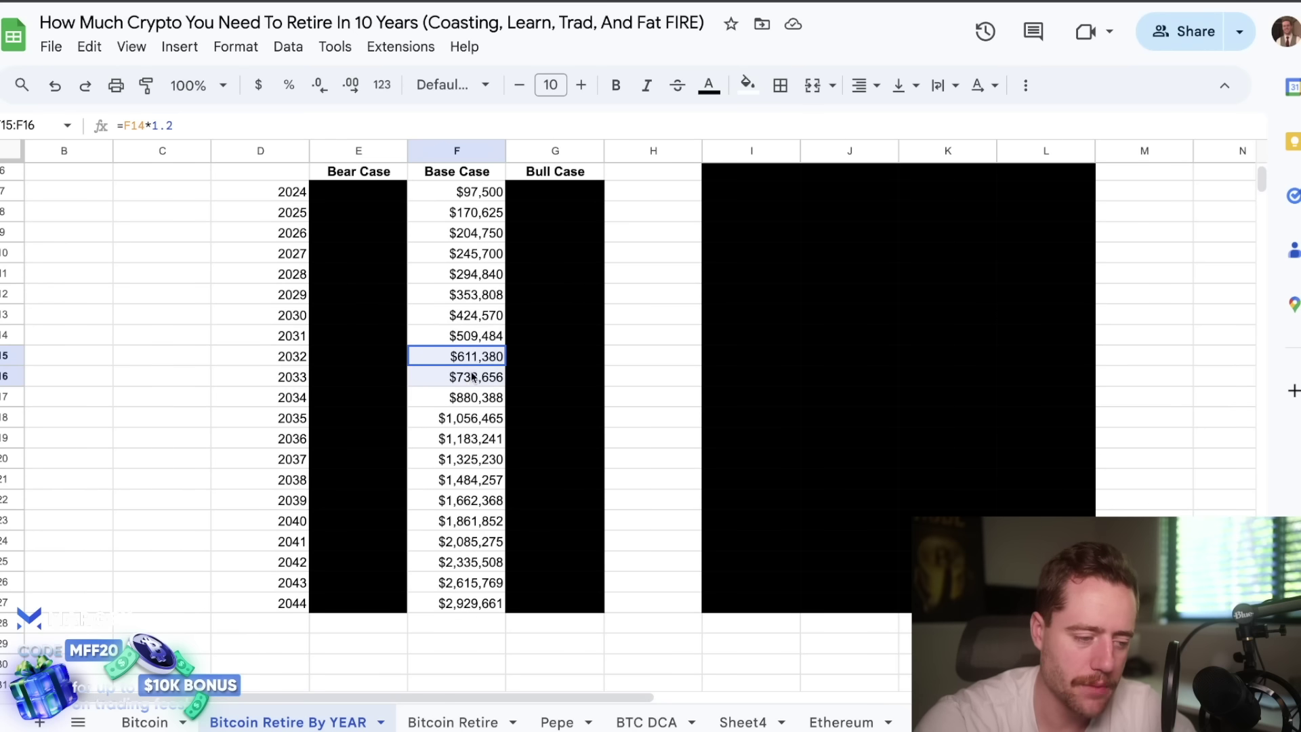
pyautogui.moveTo(473, 377); pyautogui.dragTo(472, 400)
pyautogui.click(472, 420)
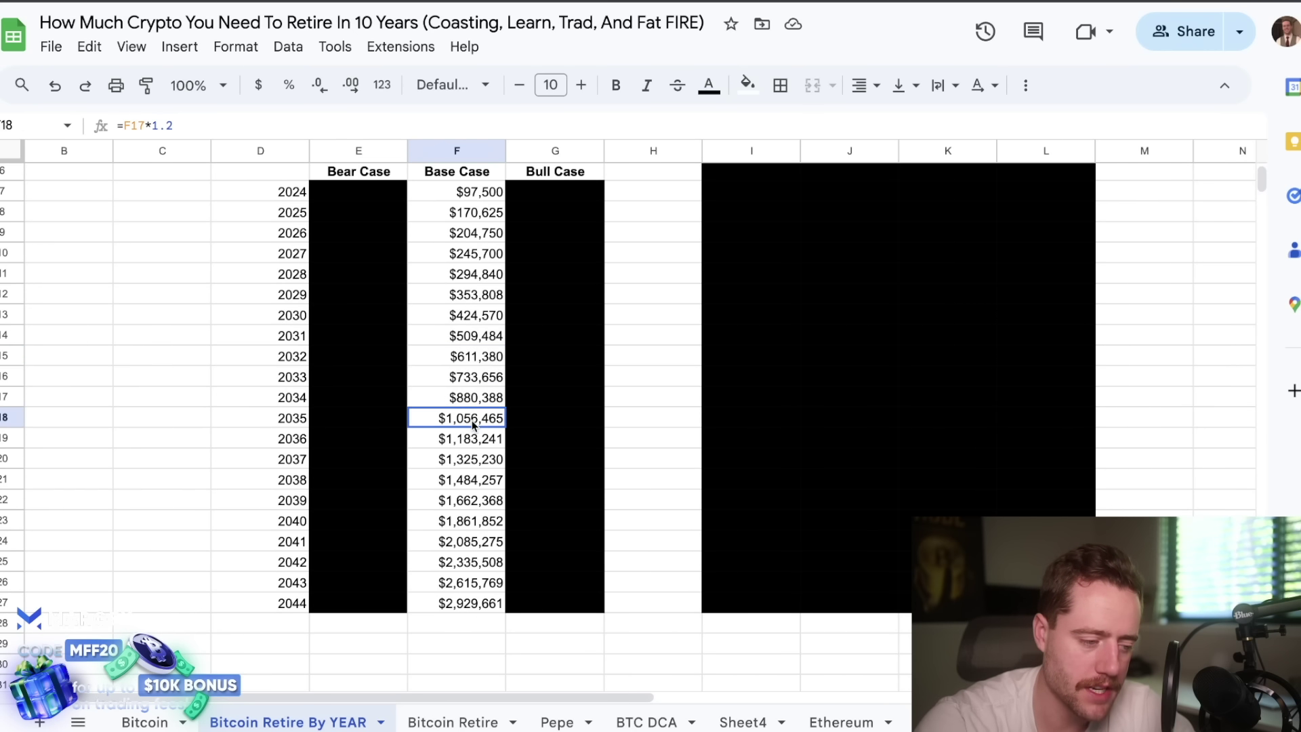
pyautogui.moveTo(472, 439); pyautogui.dragTo(454, 606)
pyautogui.click(454, 607)
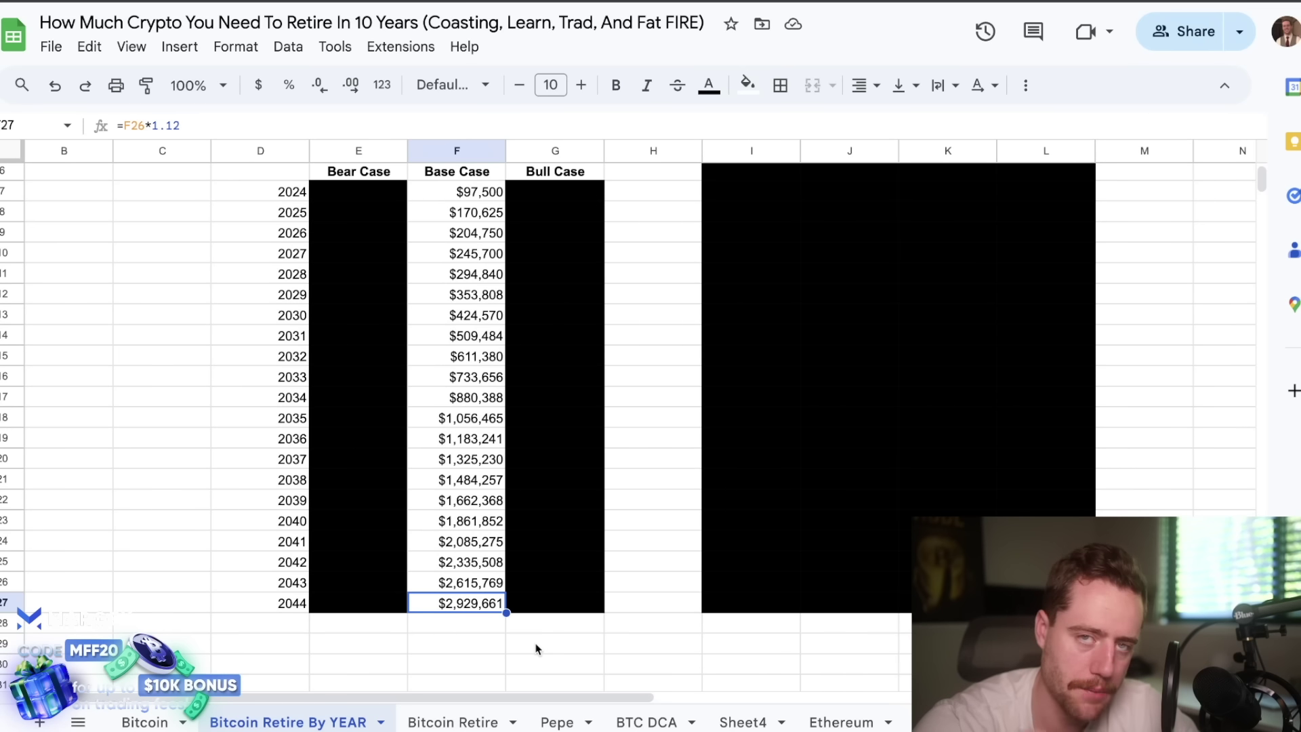
# Examine the final Base Case prices for 2043 and 2044 and their formulas
pyautogui.click(486, 587)
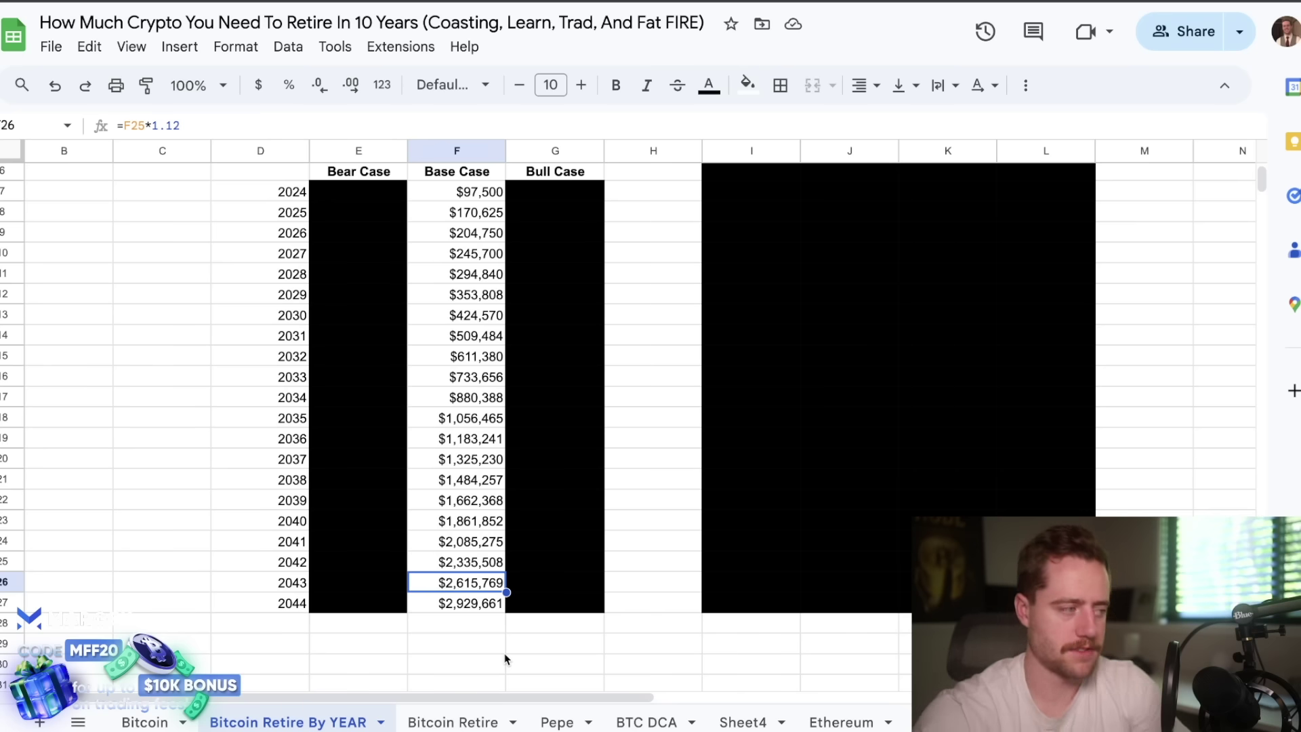
pyautogui.click(478, 641)
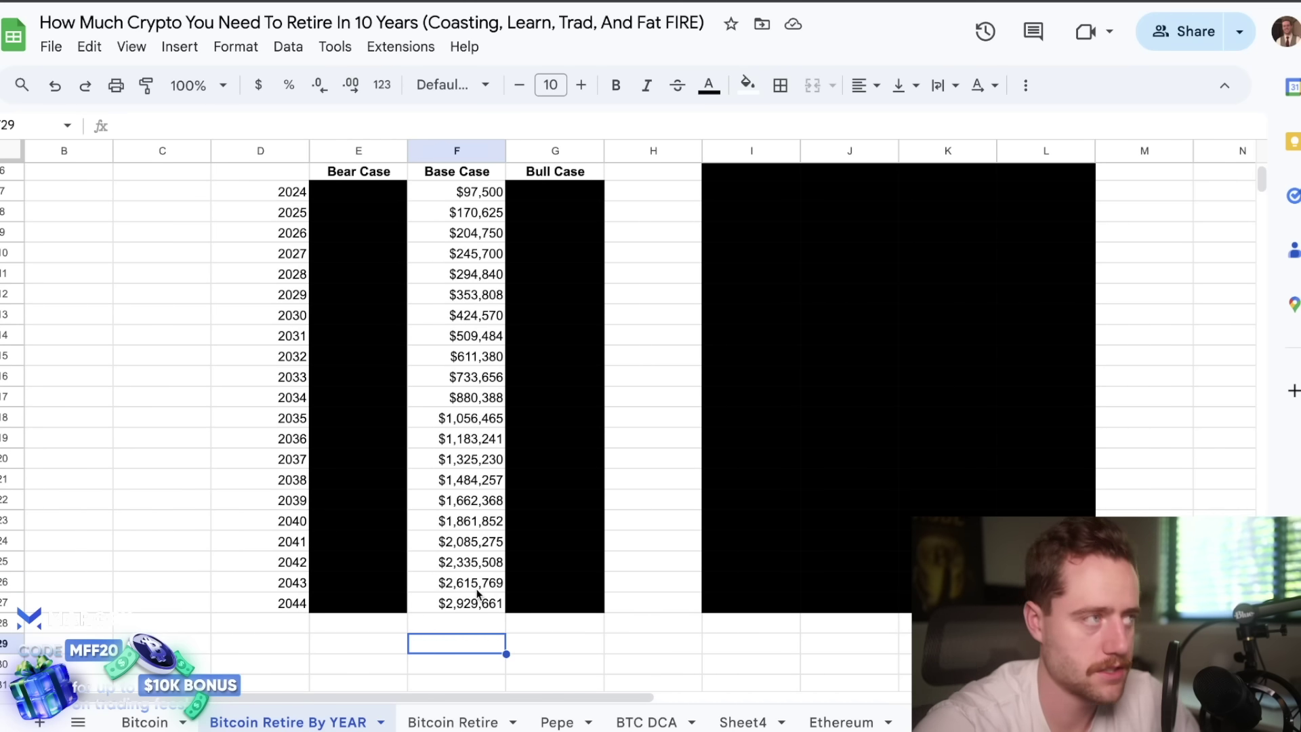
pyautogui.moveTo(489, 584); pyautogui.dragTo(490, 596)
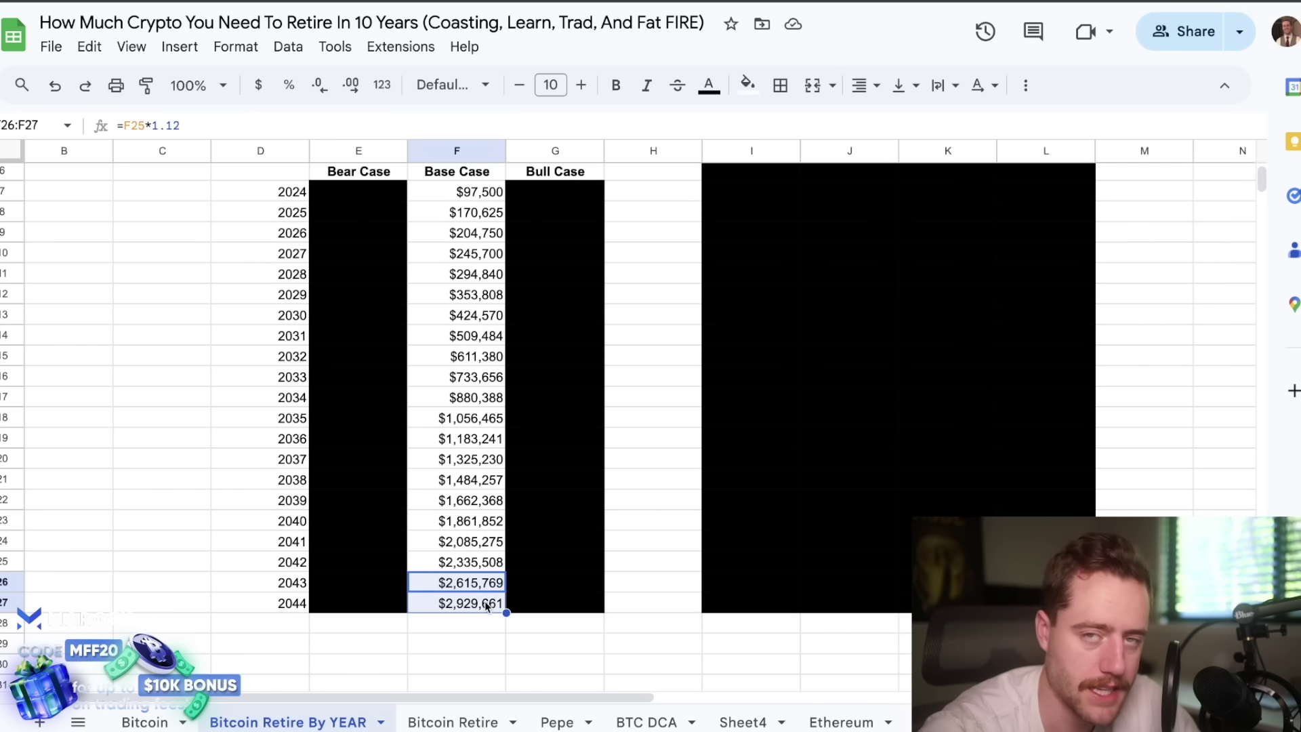
pyautogui.click(485, 600)
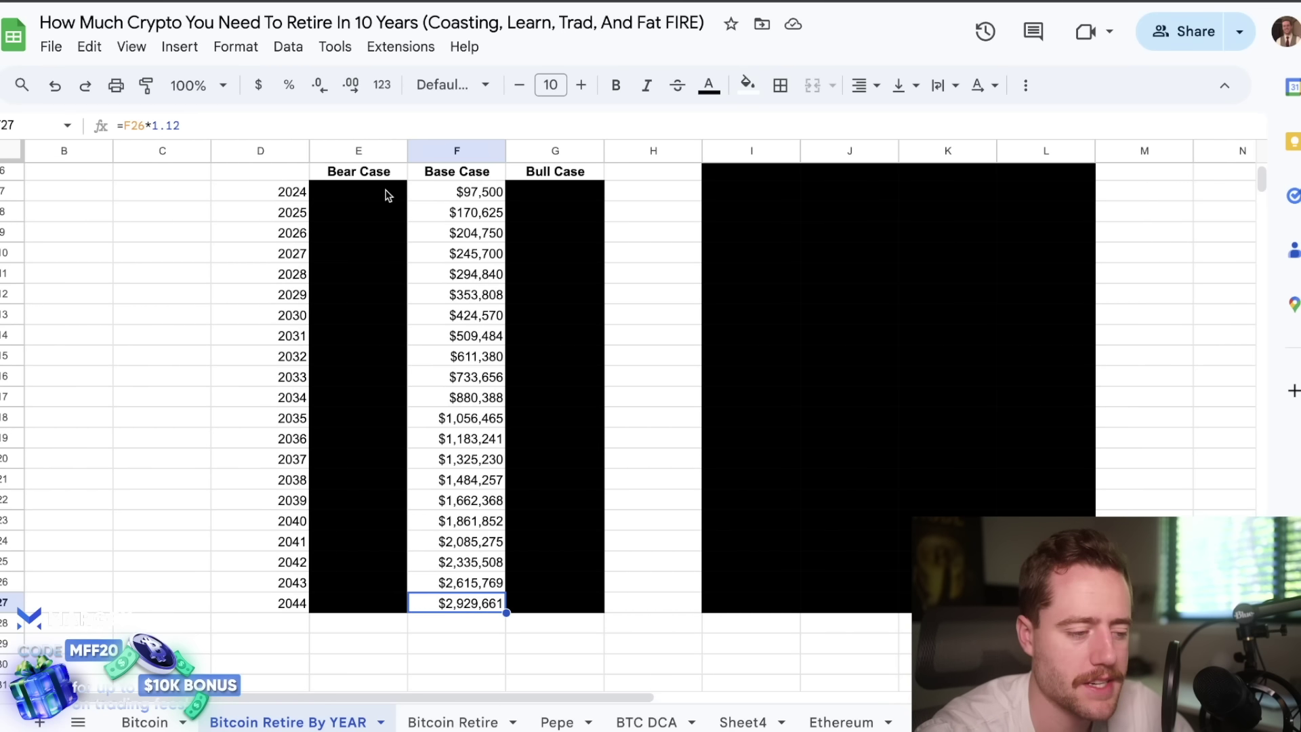
# Reveal the Bear Case prices for 2024 to 2044 by changing the fill of E7:E27 to white
pyautogui.moveTo(388, 196); pyautogui.dragTo(363, 610)
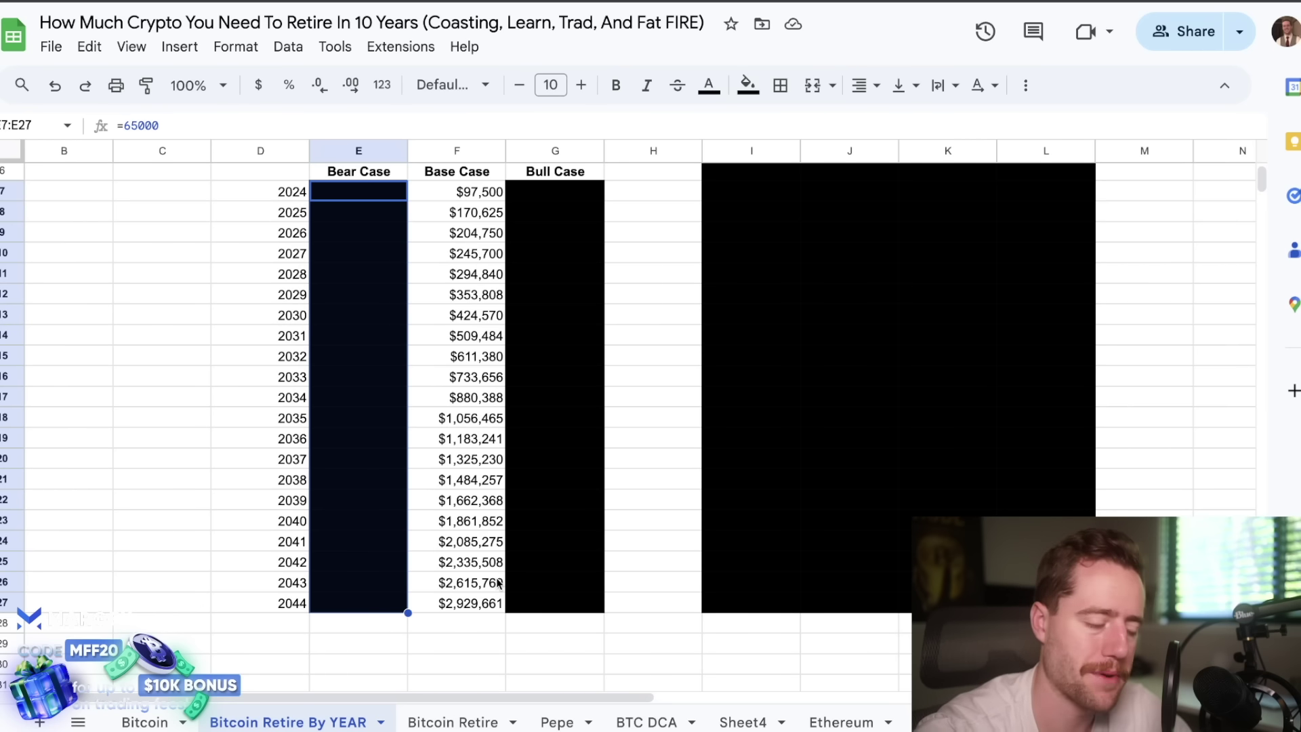
pyautogui.click(757, 92)
pyautogui.click(945, 155)
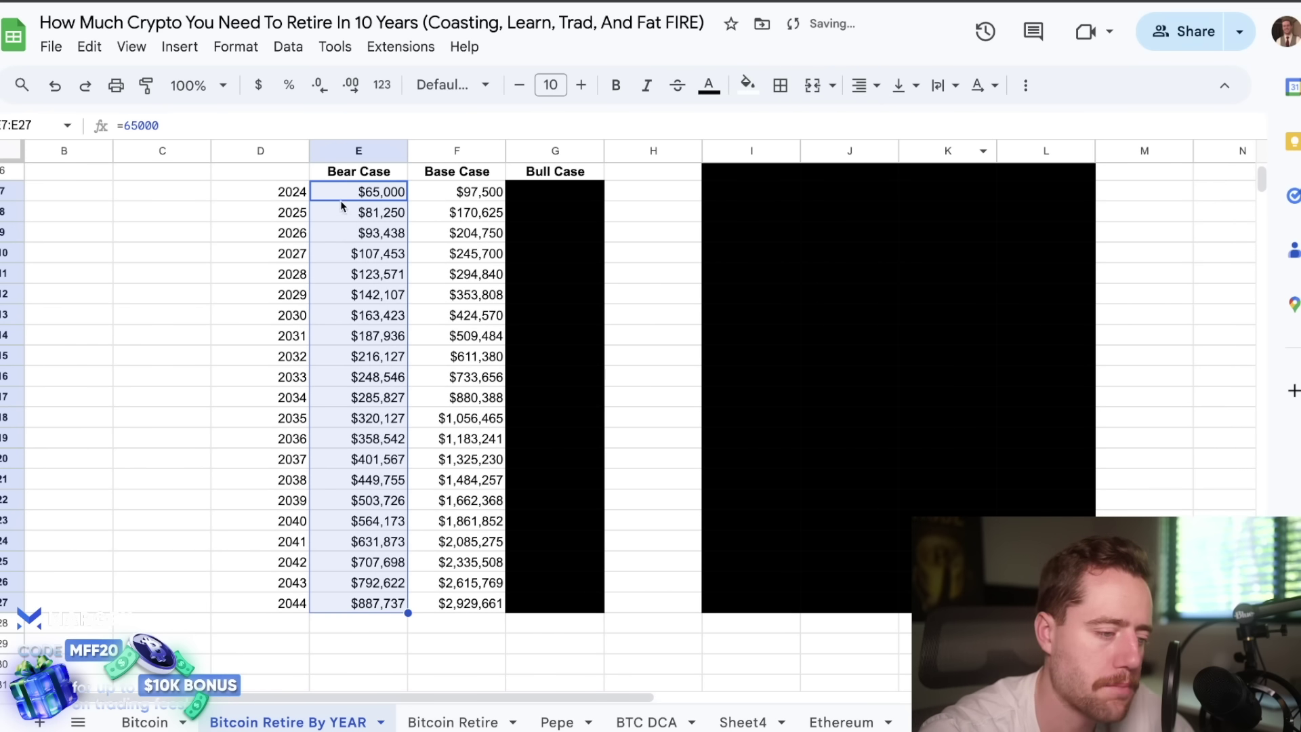
# Inspect the Bear Case starting price for 2024 and the growth formulas for selected years through 2034
pyautogui.click(378, 193)
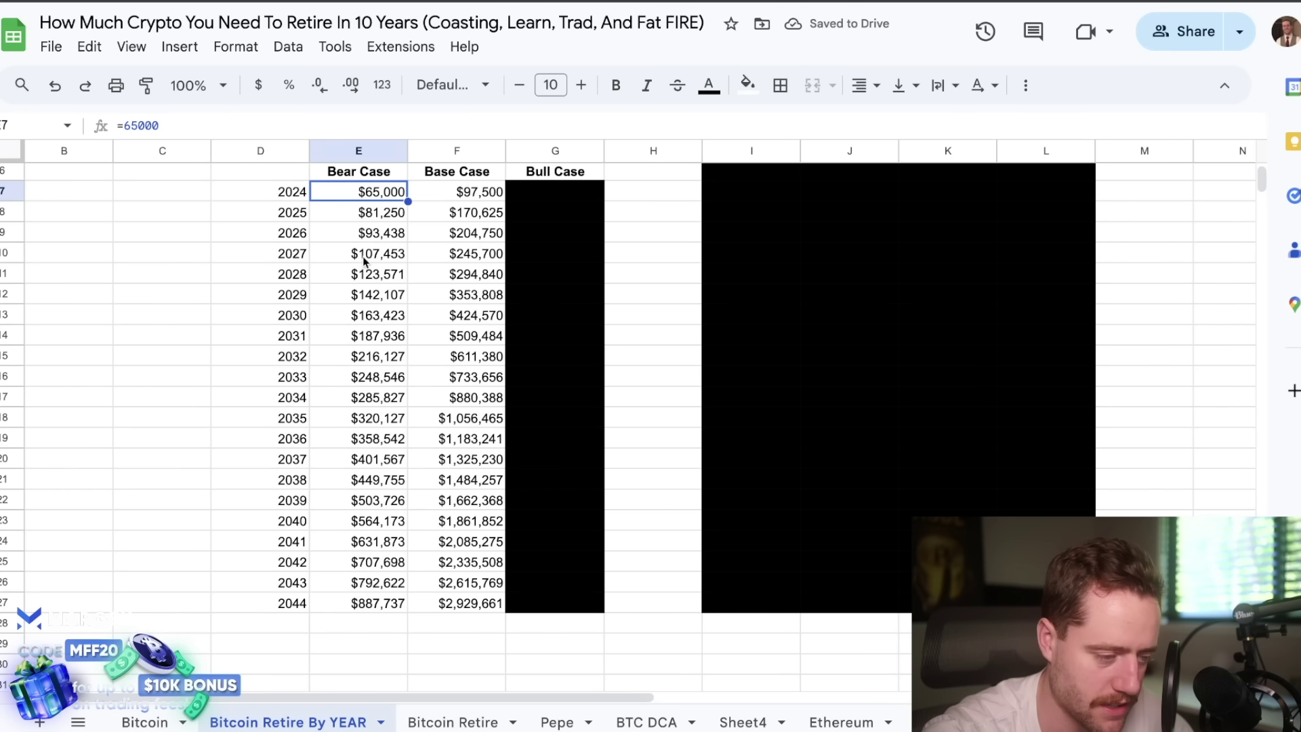
pyautogui.click(384, 219)
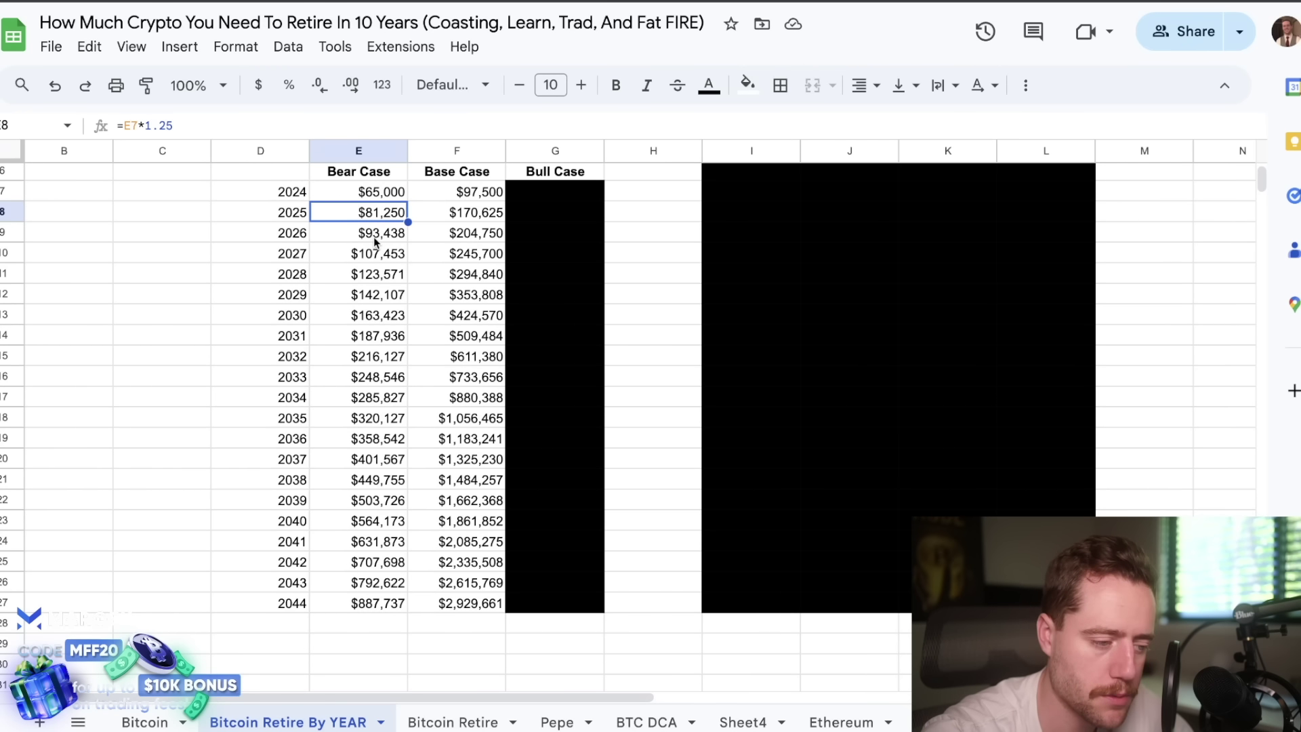
pyautogui.click(375, 239)
pyautogui.click(383, 259)
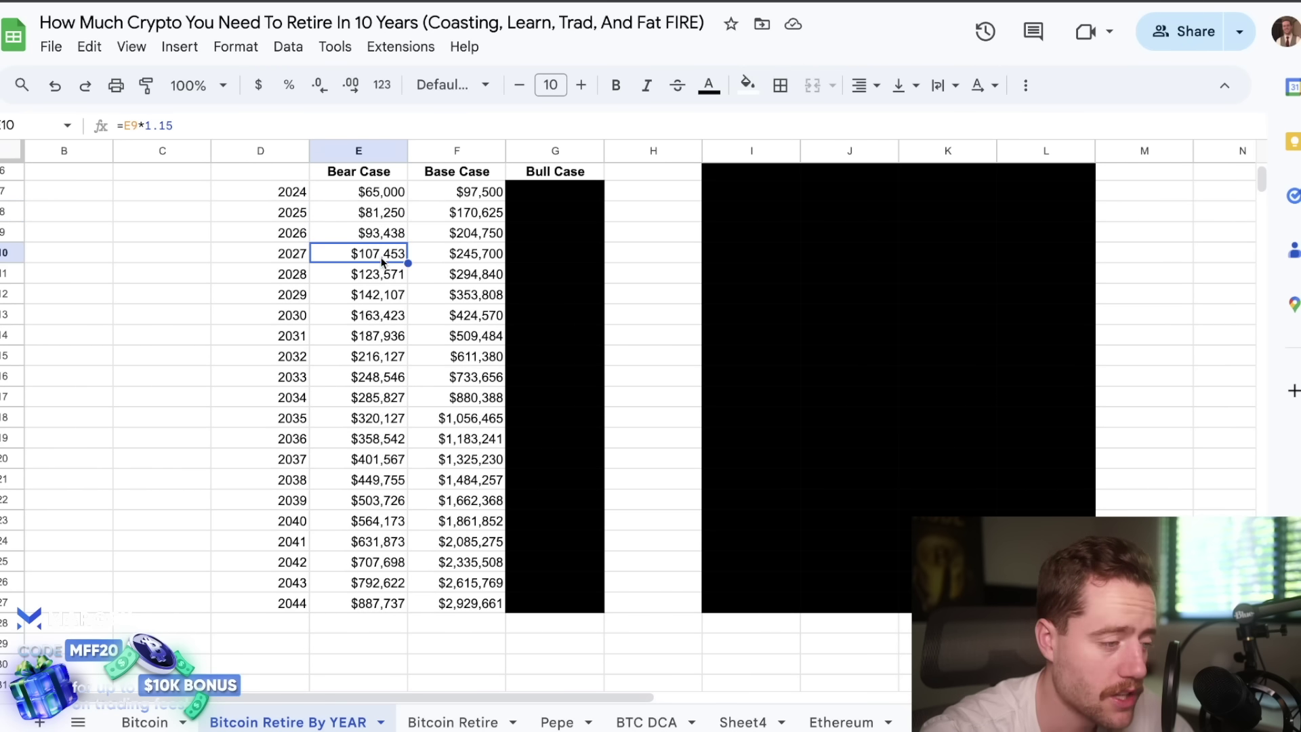
pyautogui.click(381, 275)
pyautogui.click(382, 318)
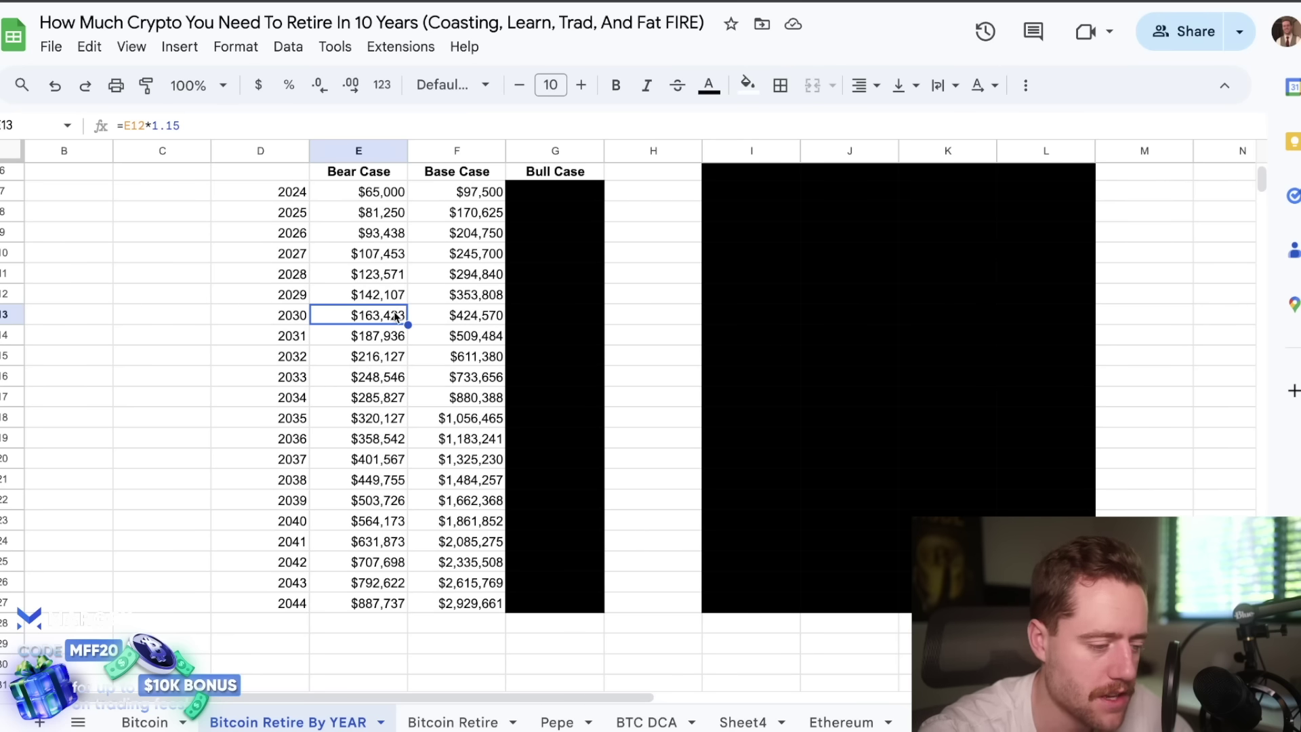
pyautogui.click(362, 377)
pyautogui.click(363, 404)
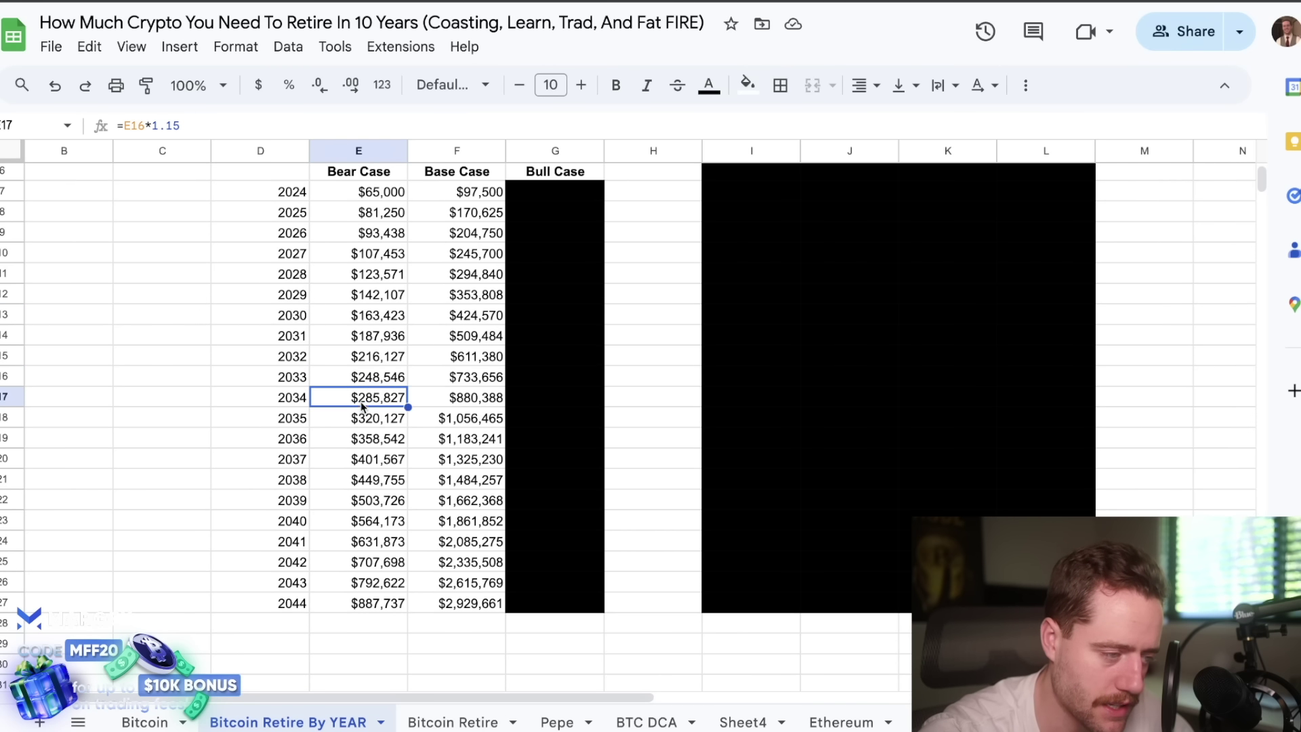
# Check the Bear Case growth formulas for 2035, 2036, 2038, 2039 and 2044
pyautogui.click(366, 424)
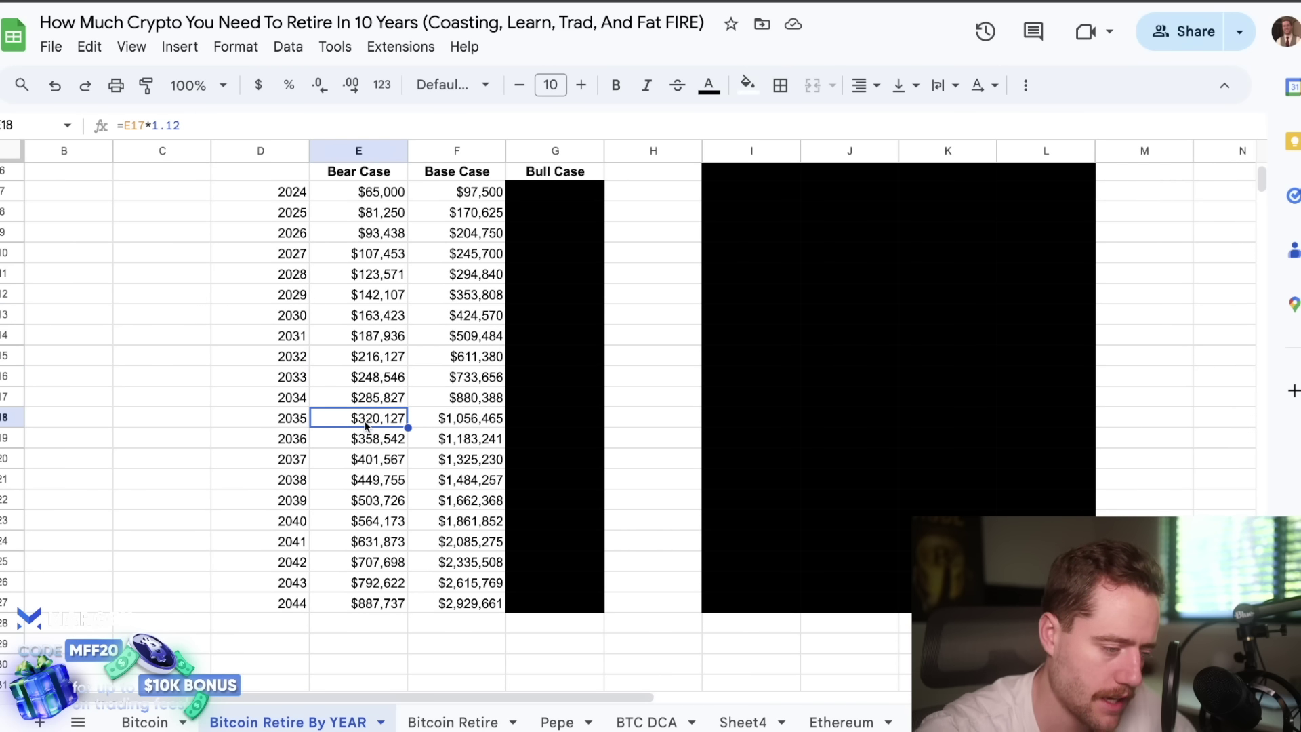
pyautogui.click(368, 441)
pyautogui.click(371, 486)
pyautogui.click(372, 499)
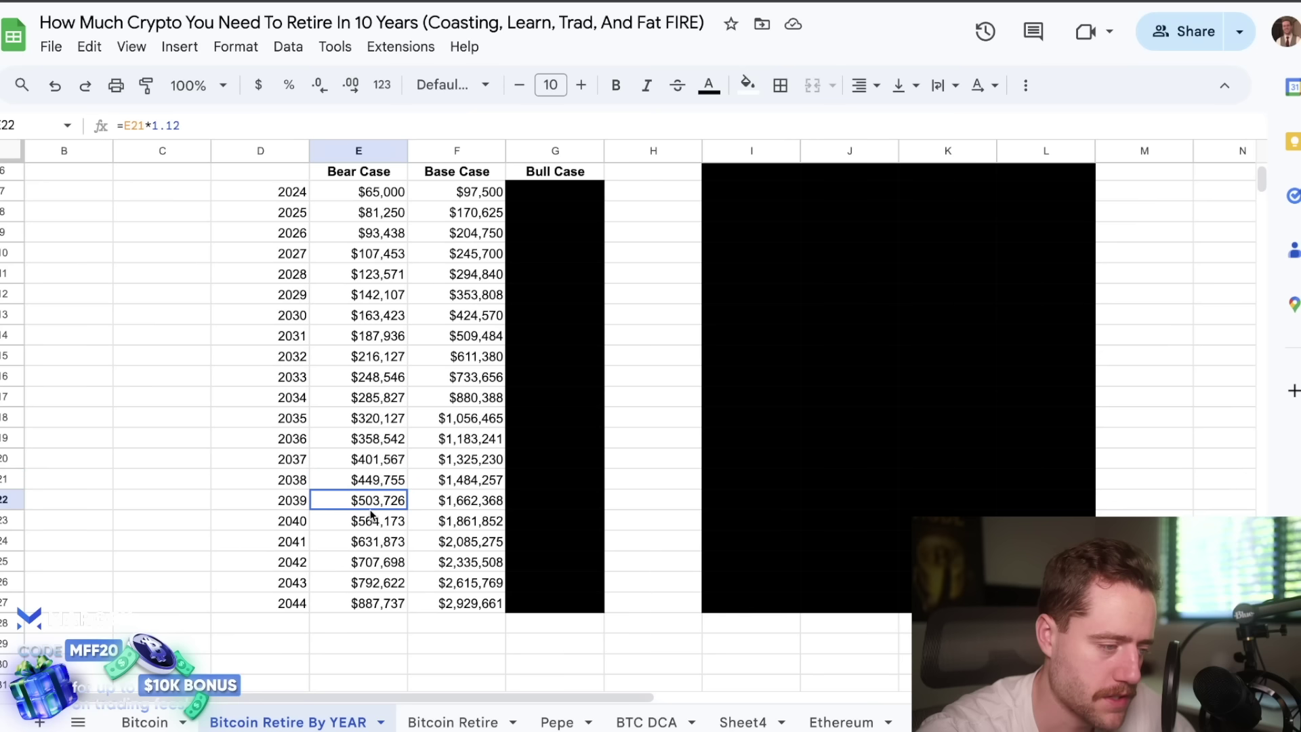
pyautogui.click(376, 603)
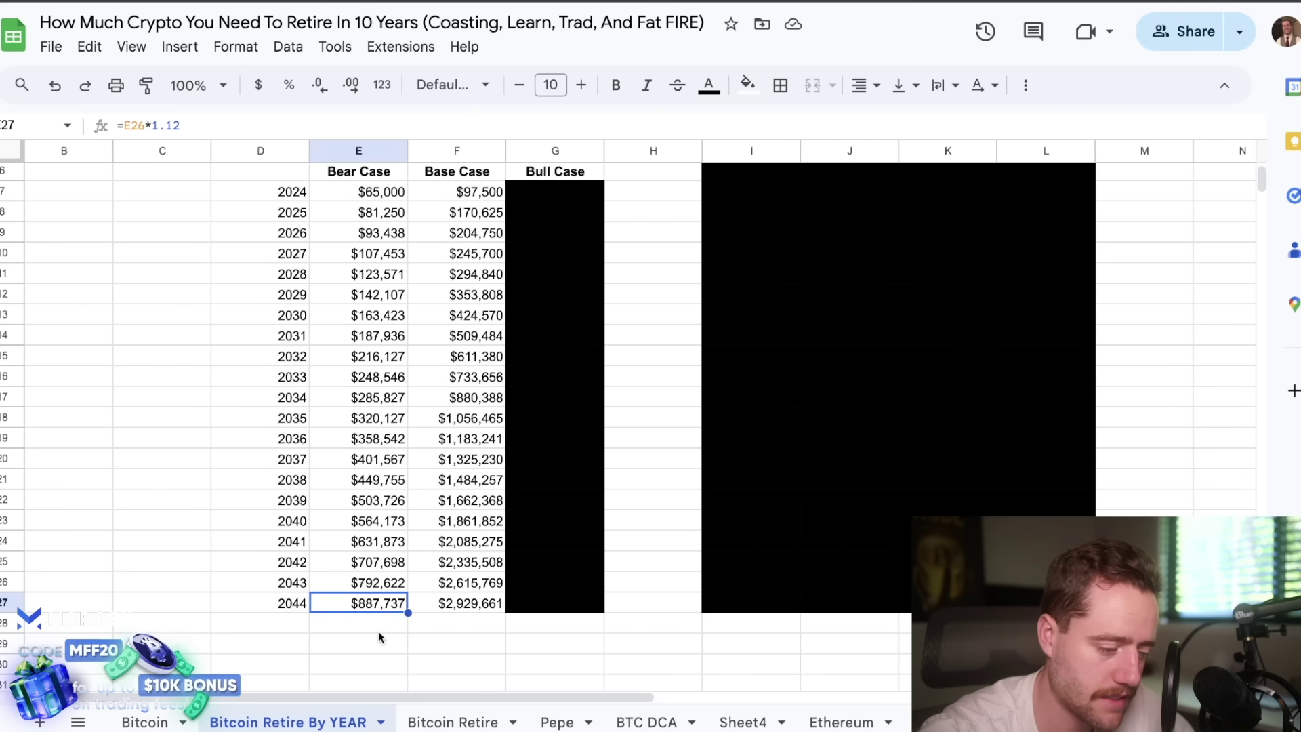
# Compare the Bear Case price for 2030 with the one for the final year, 2044
pyautogui.click(382, 318)
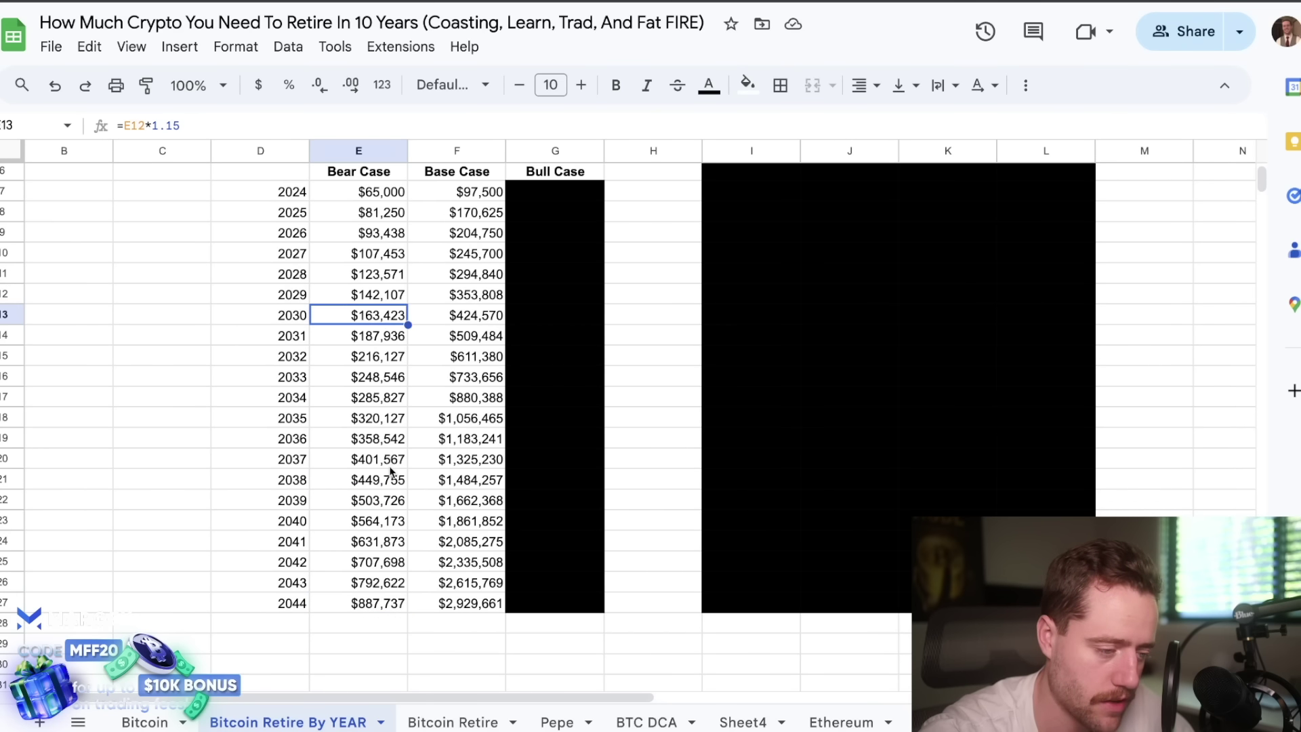
pyautogui.click(383, 602)
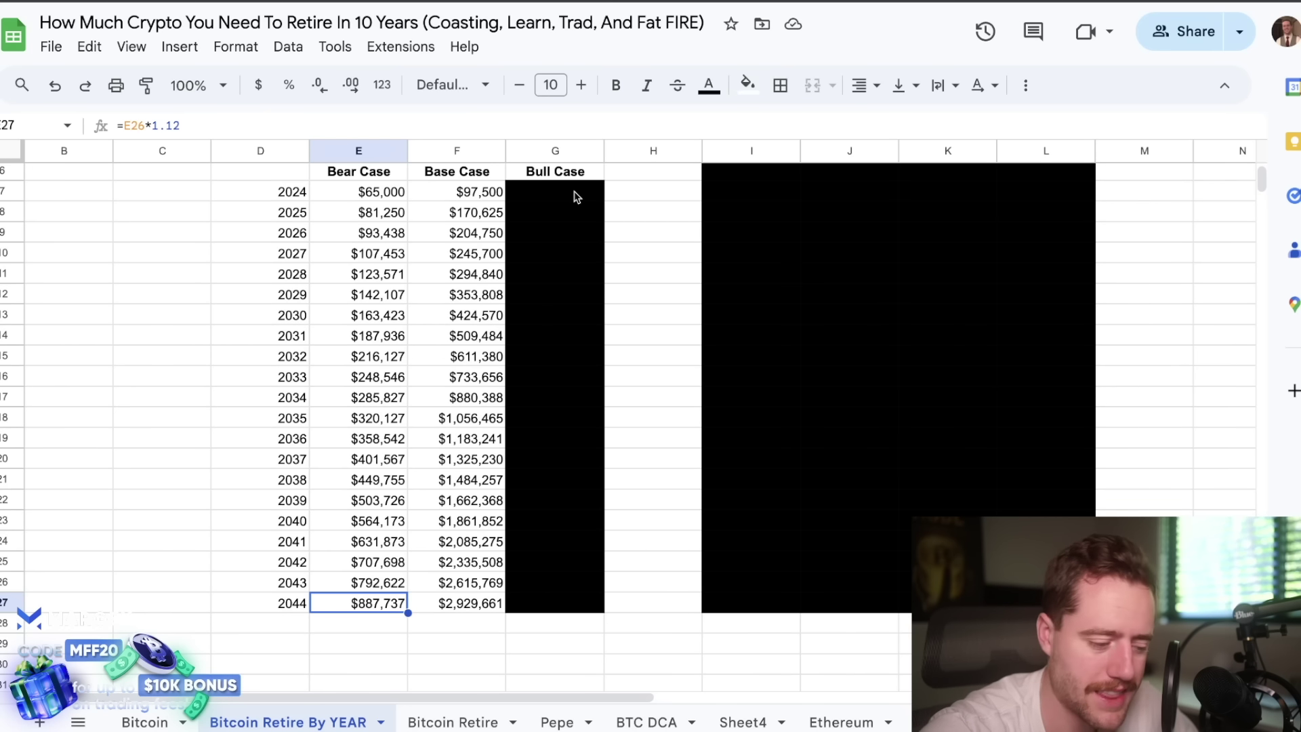
pyautogui.click(295, 602)
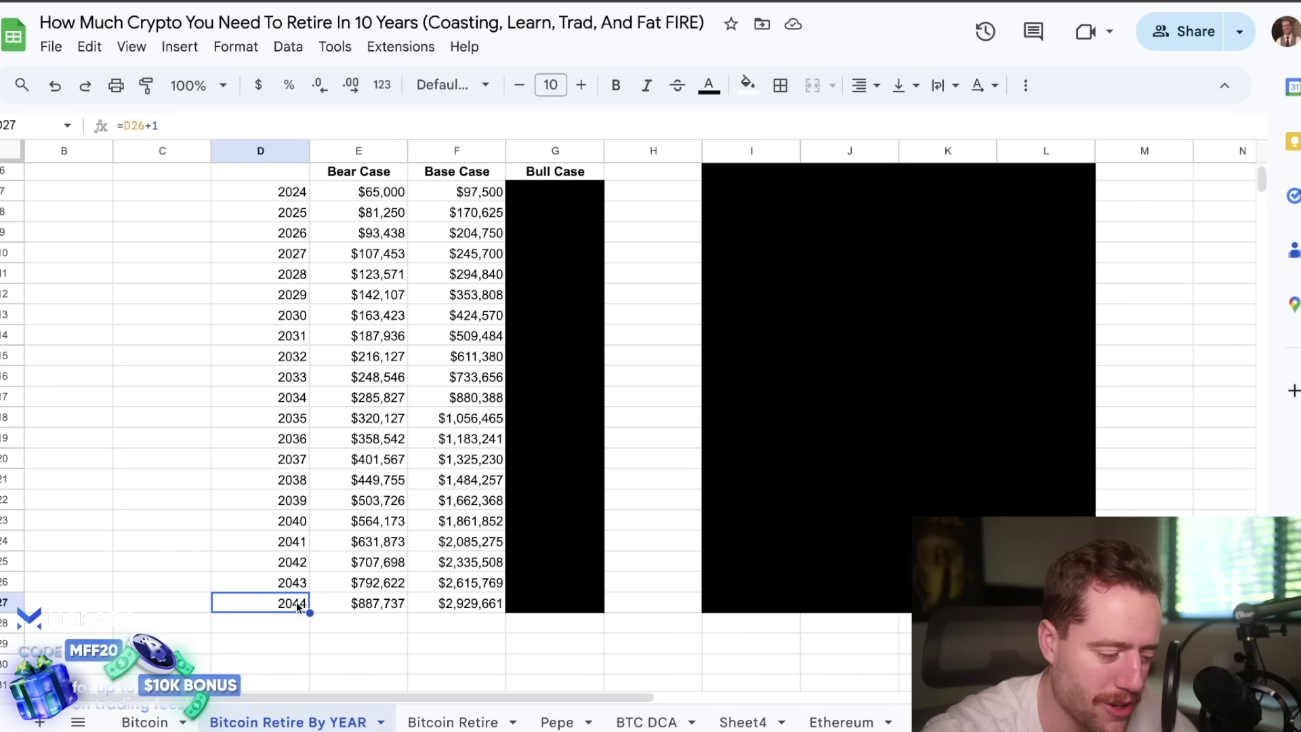
pyautogui.click(390, 606)
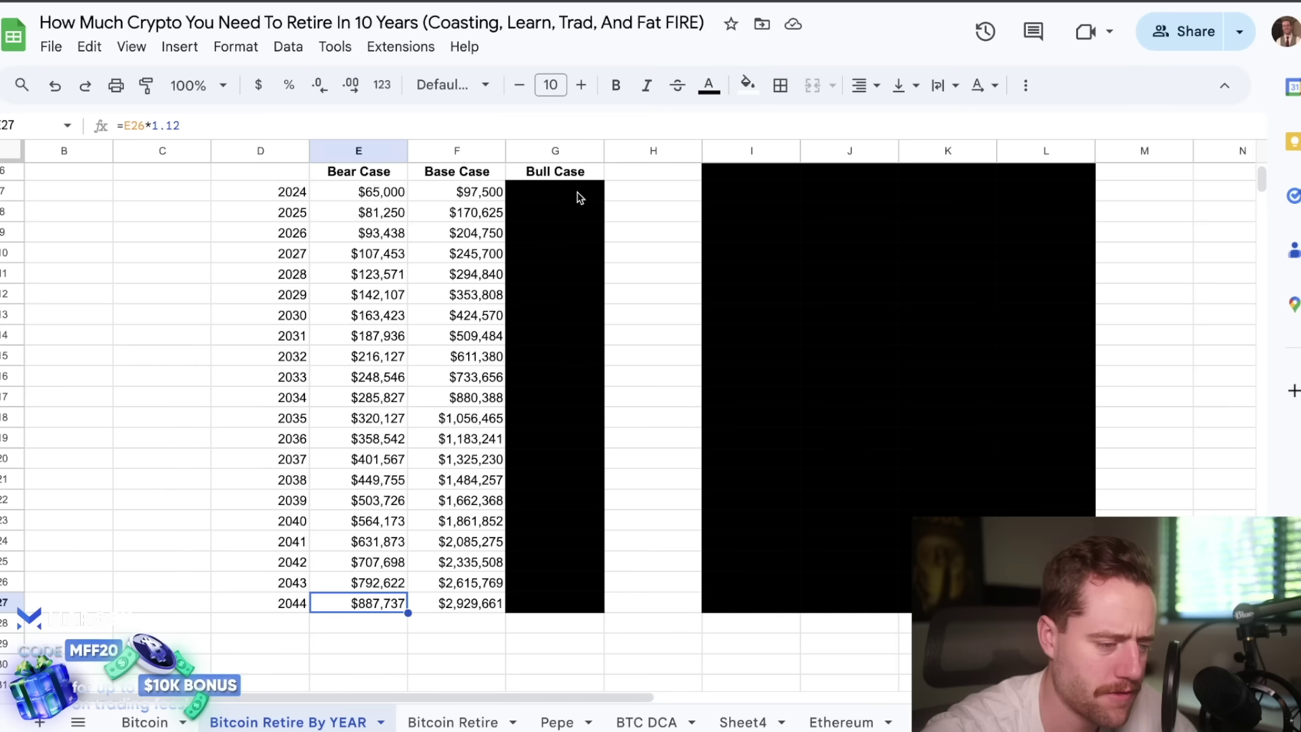
# Reveal the Bull Case prices for 2024 to 2044 by changing the fill of G7:G27 to white
pyautogui.moveTo(580, 194); pyautogui.dragTo(546, 610)
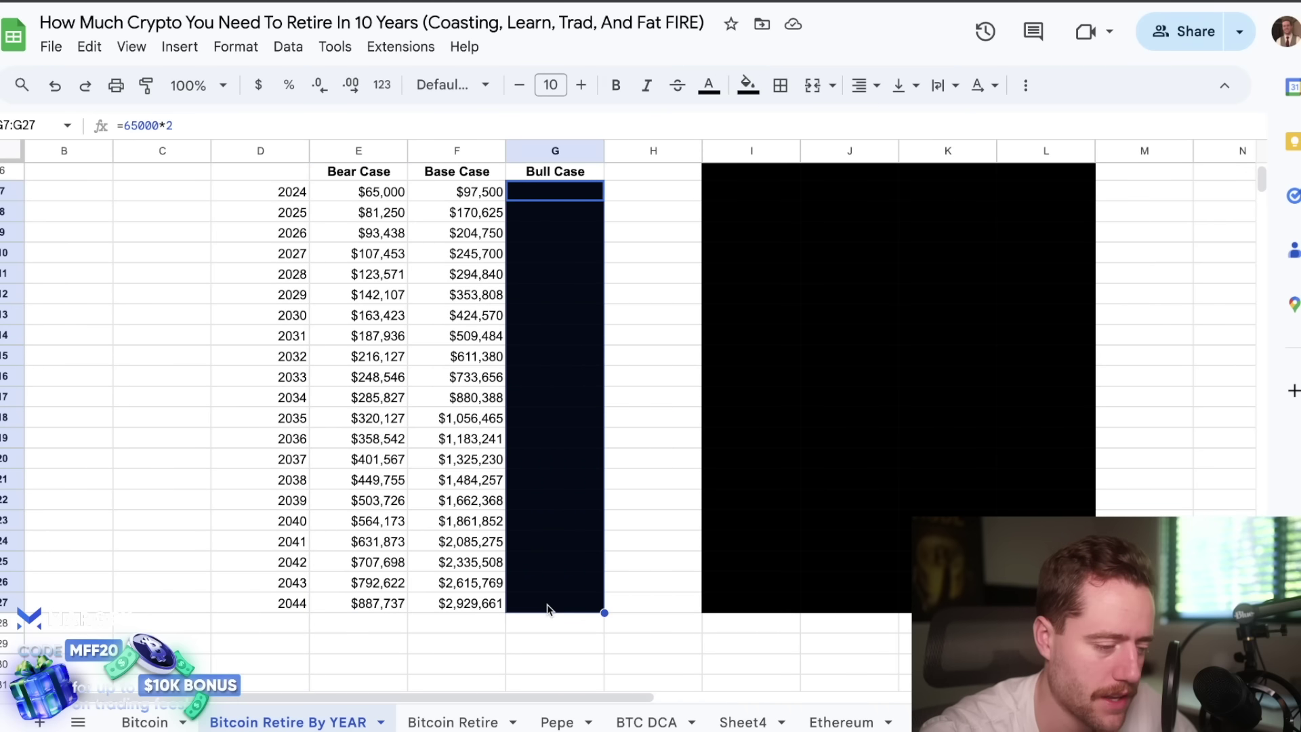
pyautogui.click(748, 85)
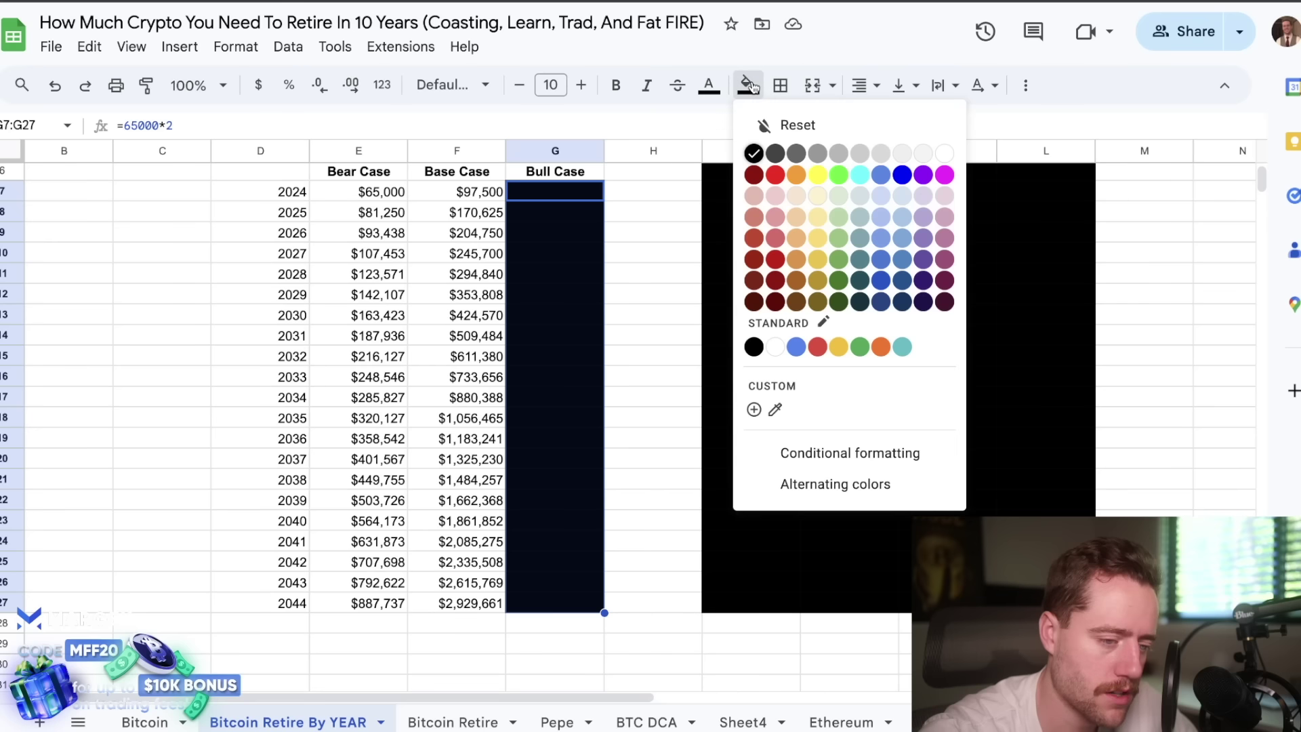
pyautogui.click(941, 154)
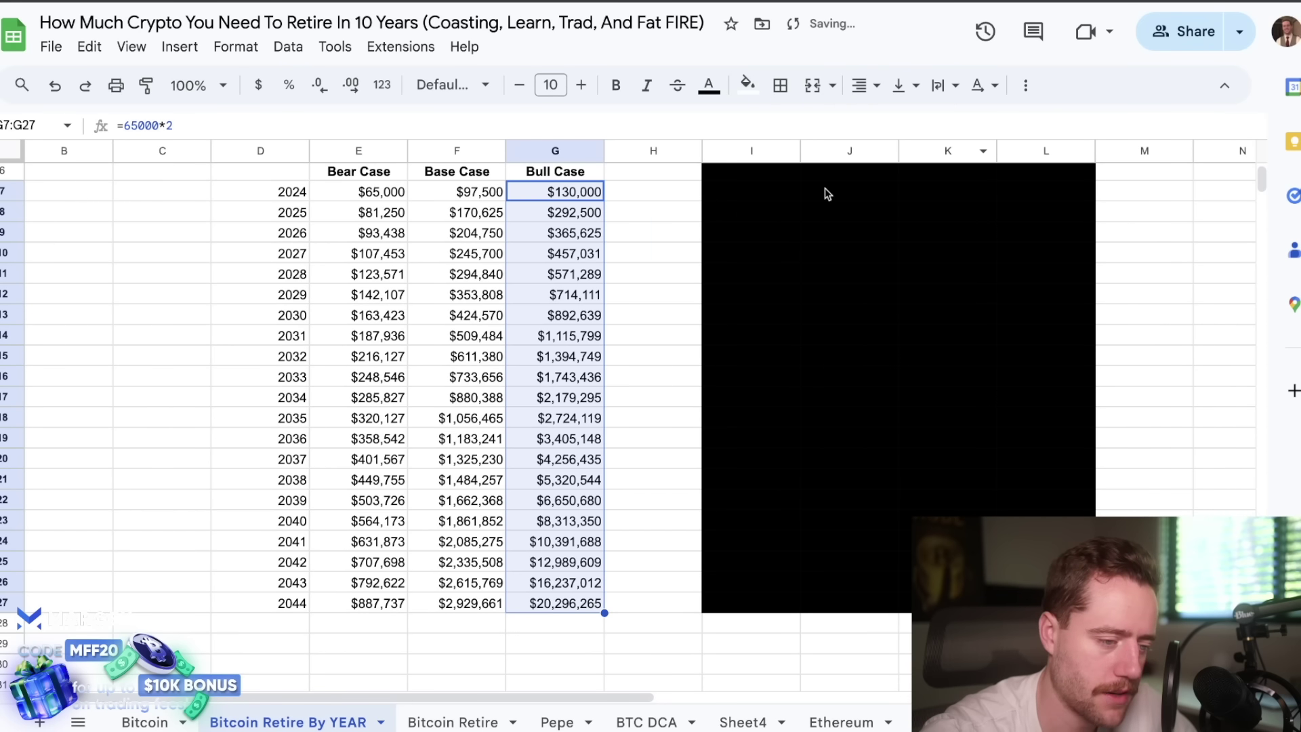
# Inspect the Bull Case formulas for 2024 and 2025
pyautogui.click(568, 196)
pyautogui.click(634, 198)
pyautogui.click(585, 198)
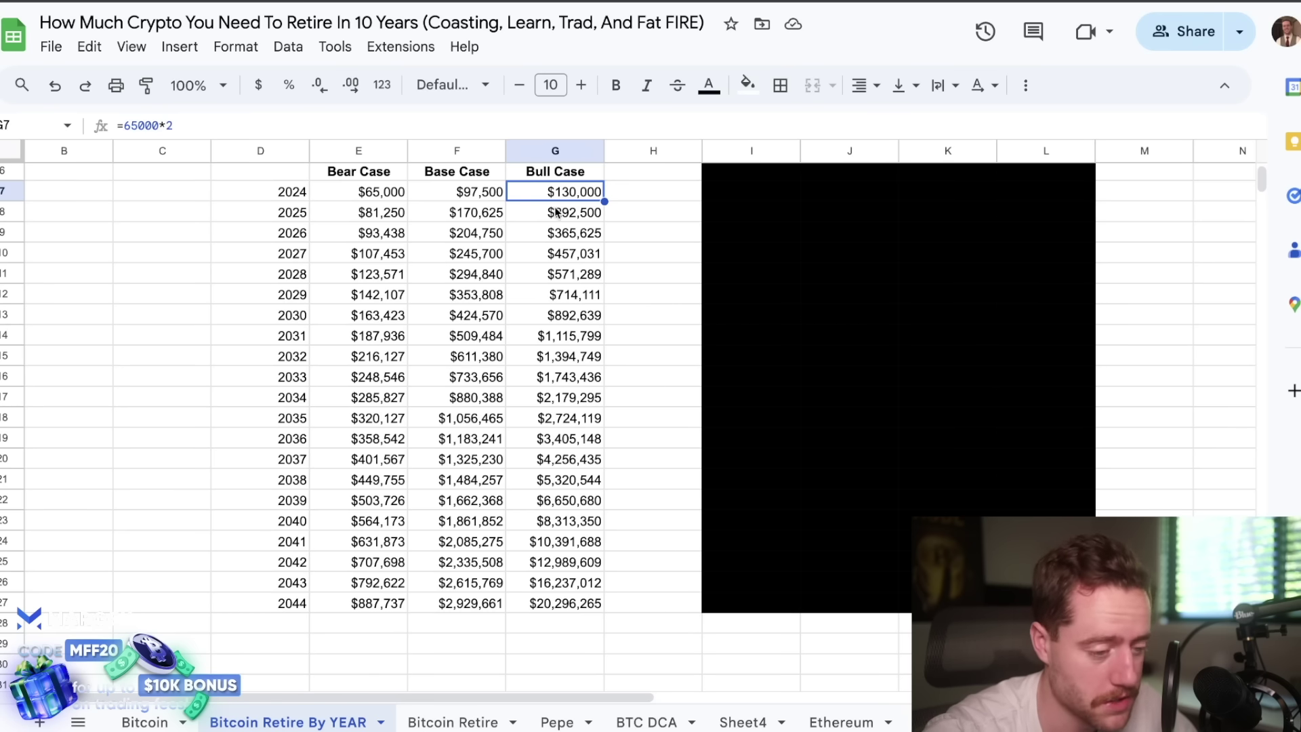
pyautogui.click(557, 220)
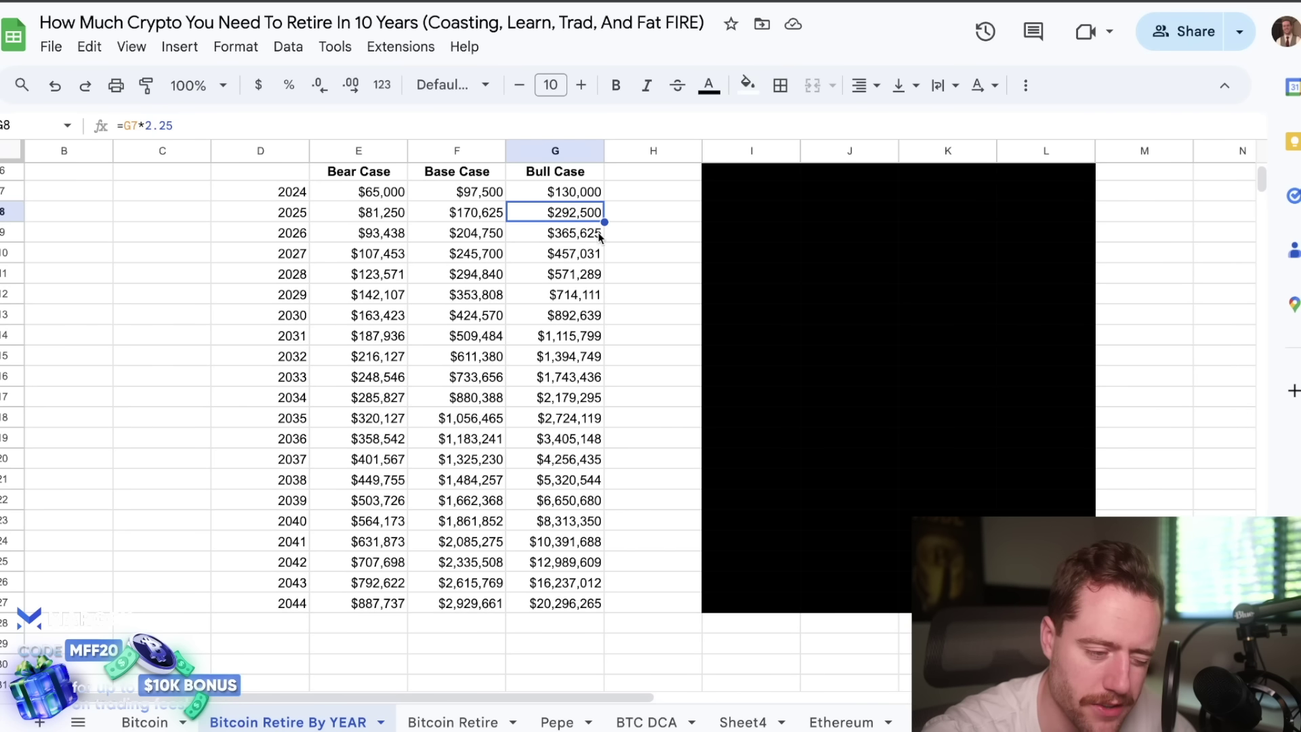
# Inspect the Bull Case formulas for 2026, 2027, 2037 and 2044, and highlight the Bull Case prices from 2034 to 2044
pyautogui.click(588, 234)
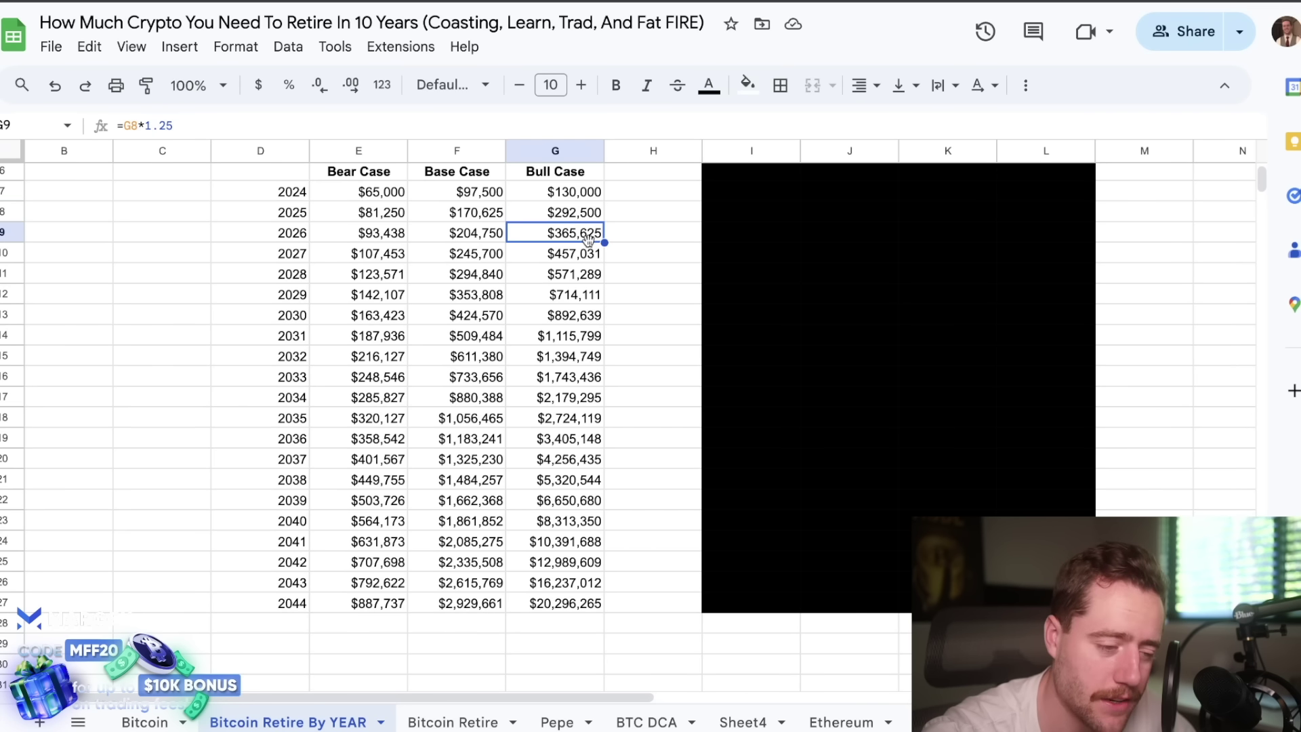
pyautogui.click(592, 253)
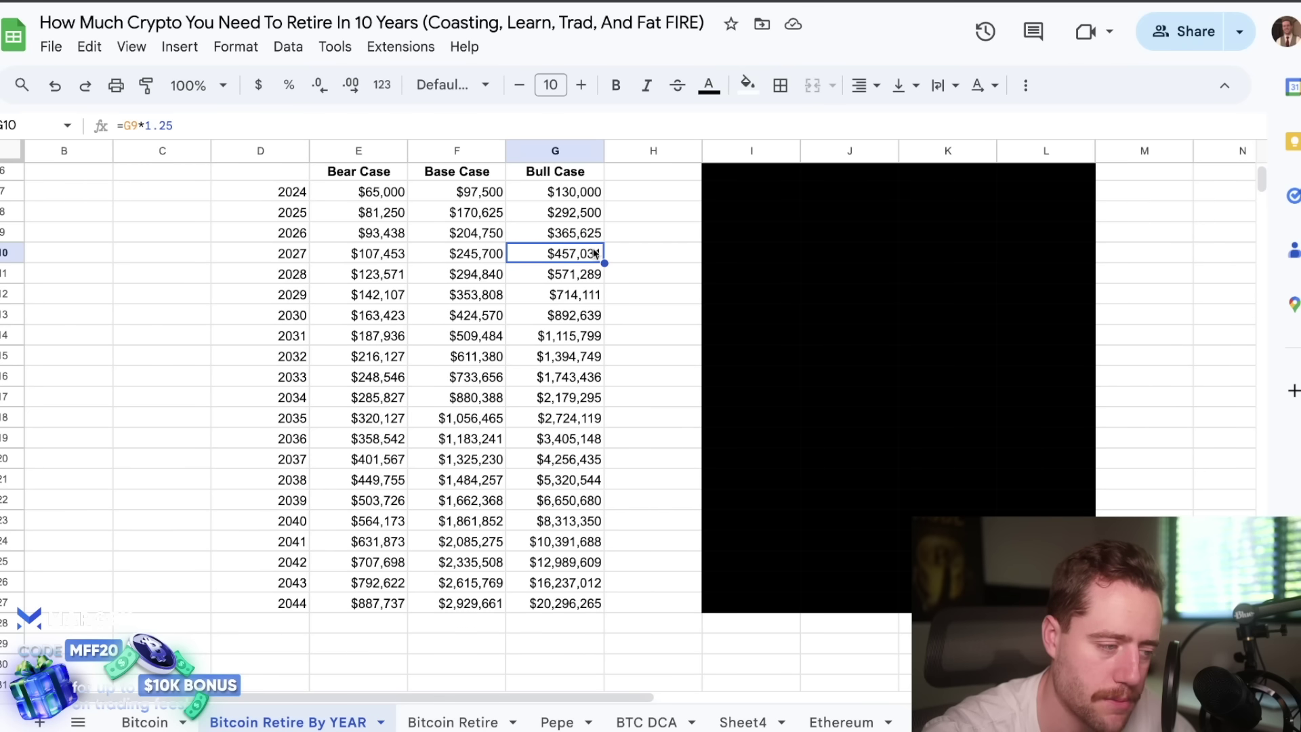
pyautogui.click(574, 604)
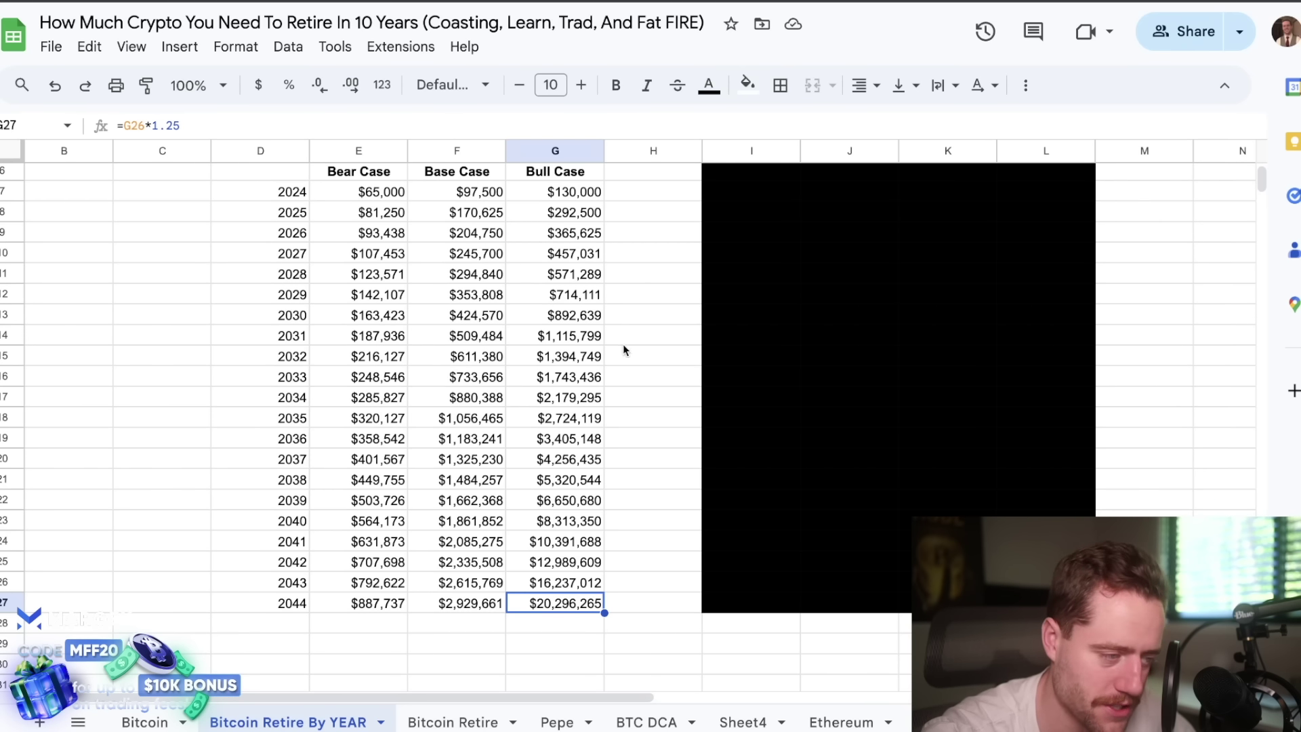
pyautogui.click(550, 455)
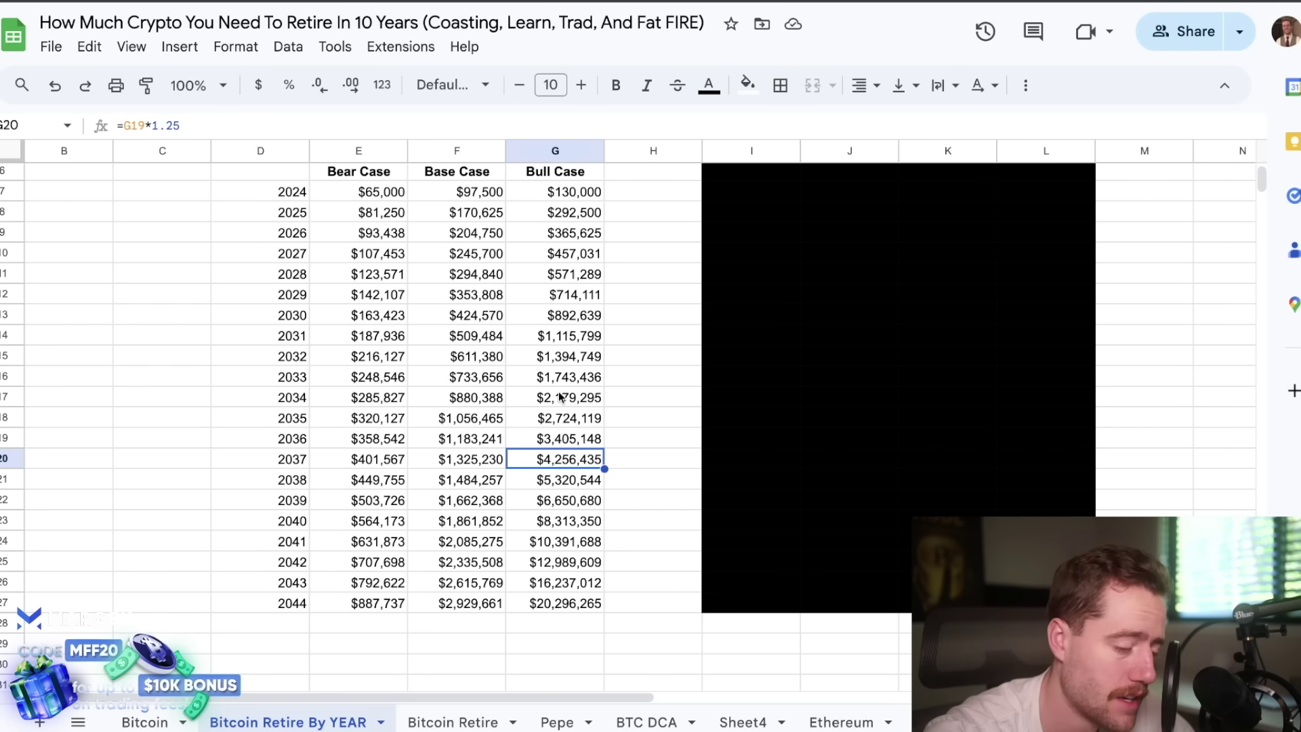
pyautogui.moveTo(560, 397); pyautogui.dragTo(547, 613)
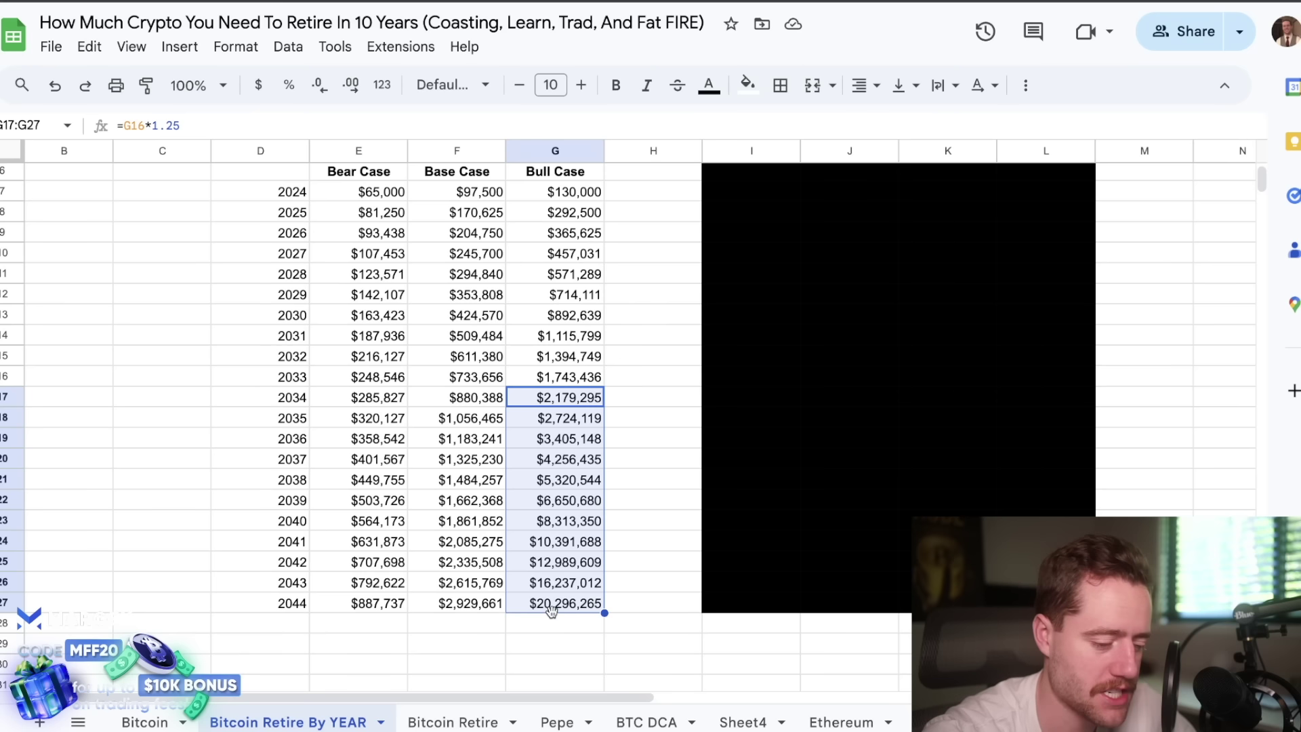
pyautogui.click(553, 609)
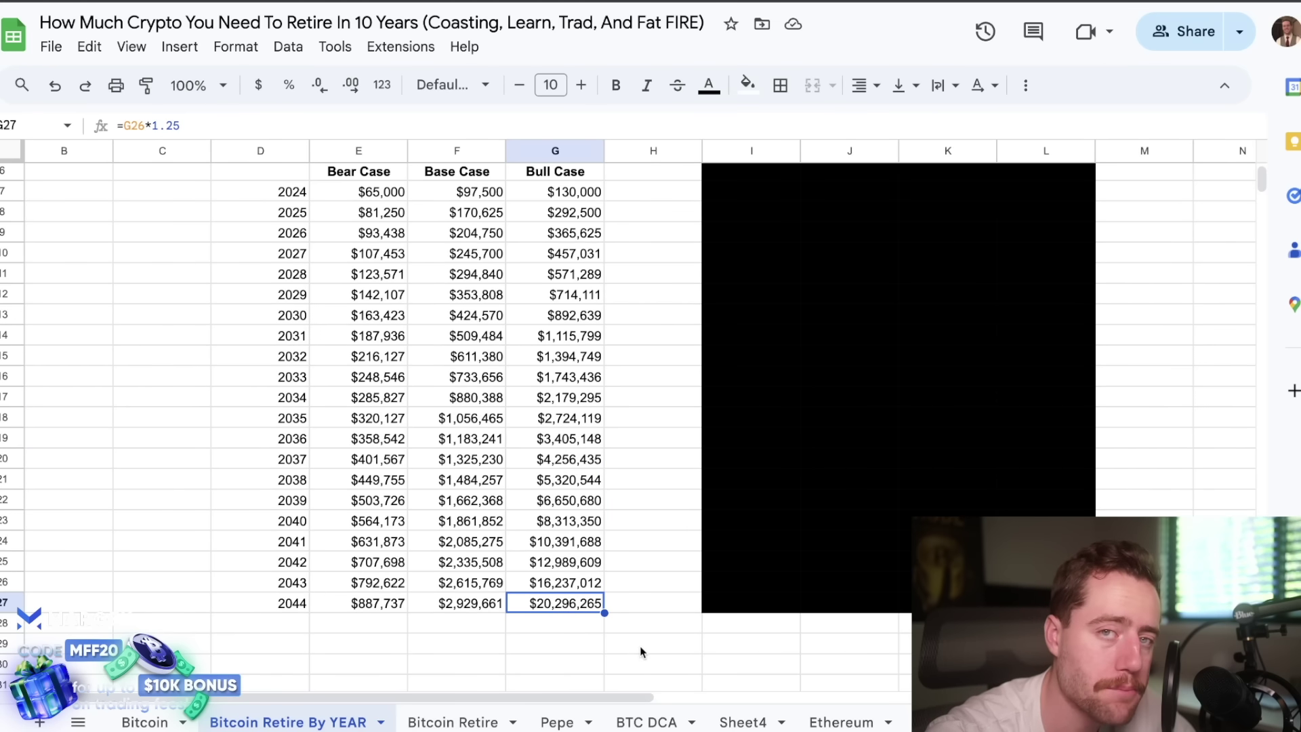
# Highlight all Bear, Base and Bull Case prices for 2024 to 2044 in E7:G27
pyautogui.hscroll(1, 642, 652)
pyautogui.hscroll(4, 642, 642)
pyautogui.scroll(2, 642, 642)
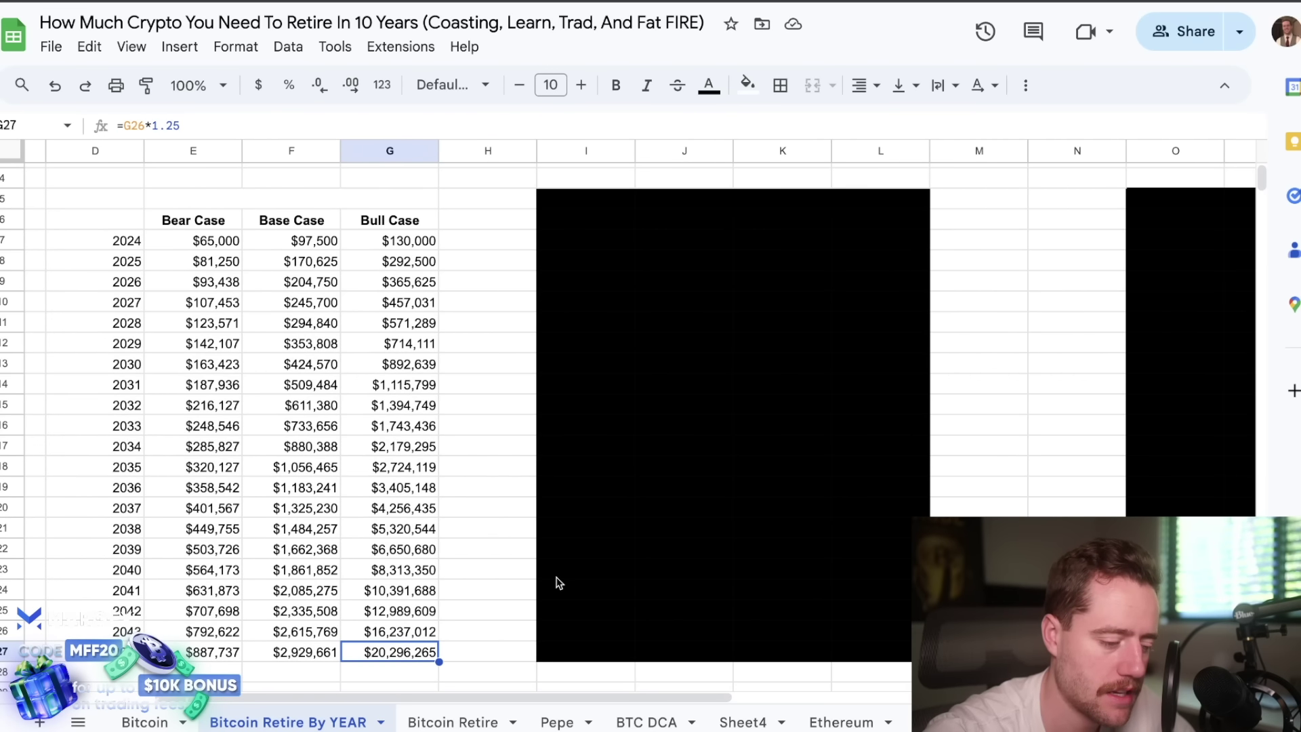
pyautogui.scroll(-1, 499, 497)
pyautogui.hscroll(-1, 498, 497)
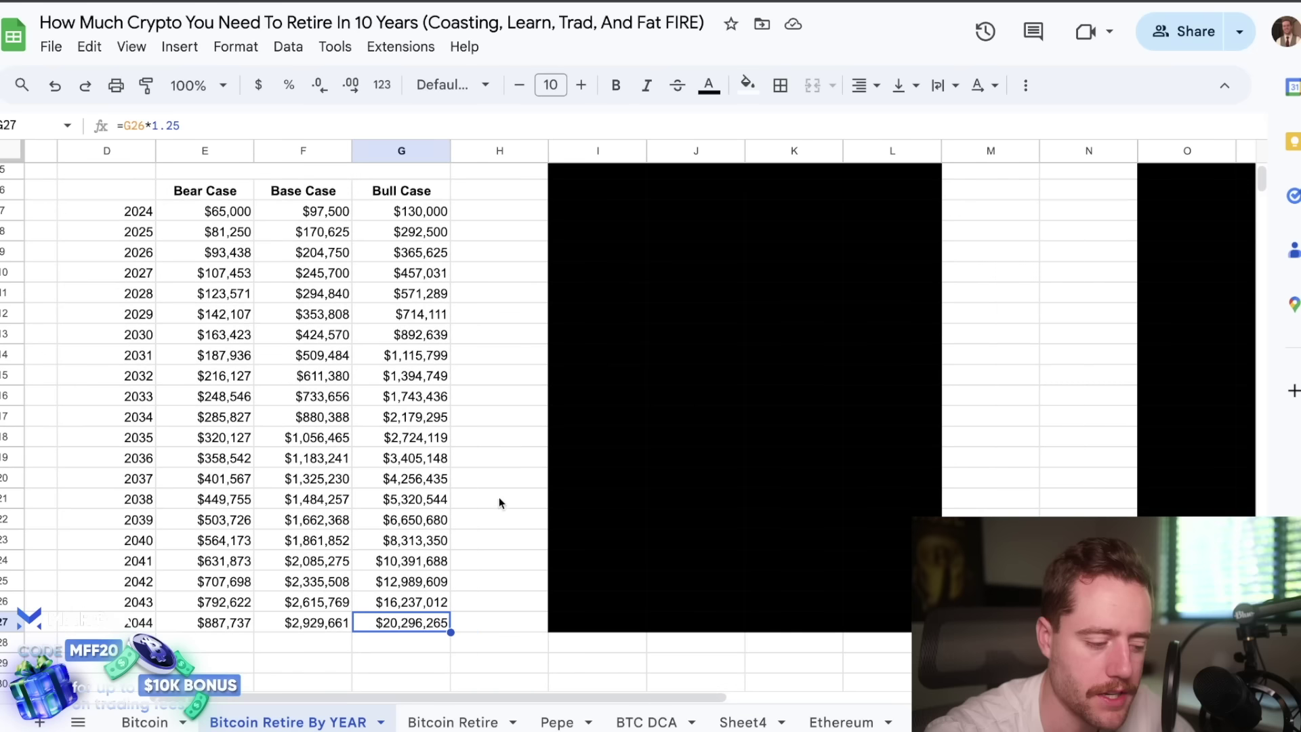
pyautogui.moveTo(219, 217); pyautogui.dragTo(390, 627)
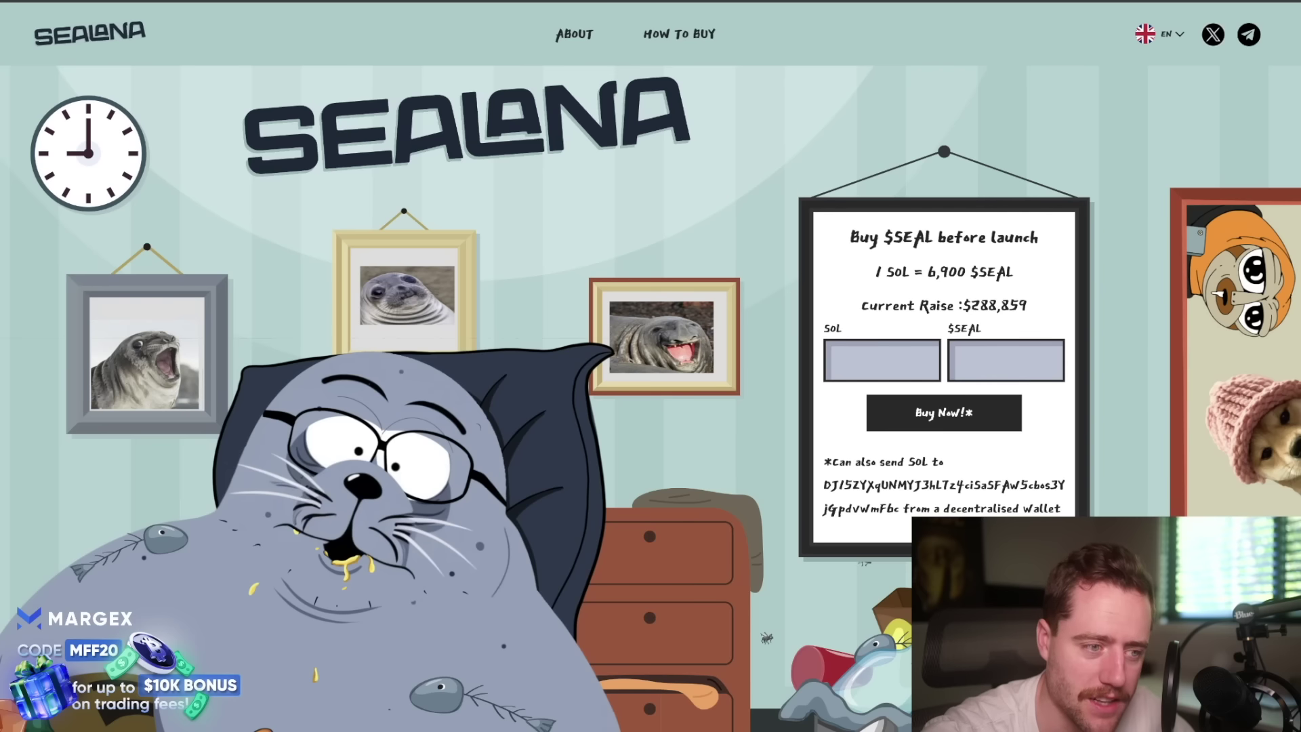
# Look over the $SEAL presale offer on the Sealana website
pyautogui.scroll(-1, 537, 273)
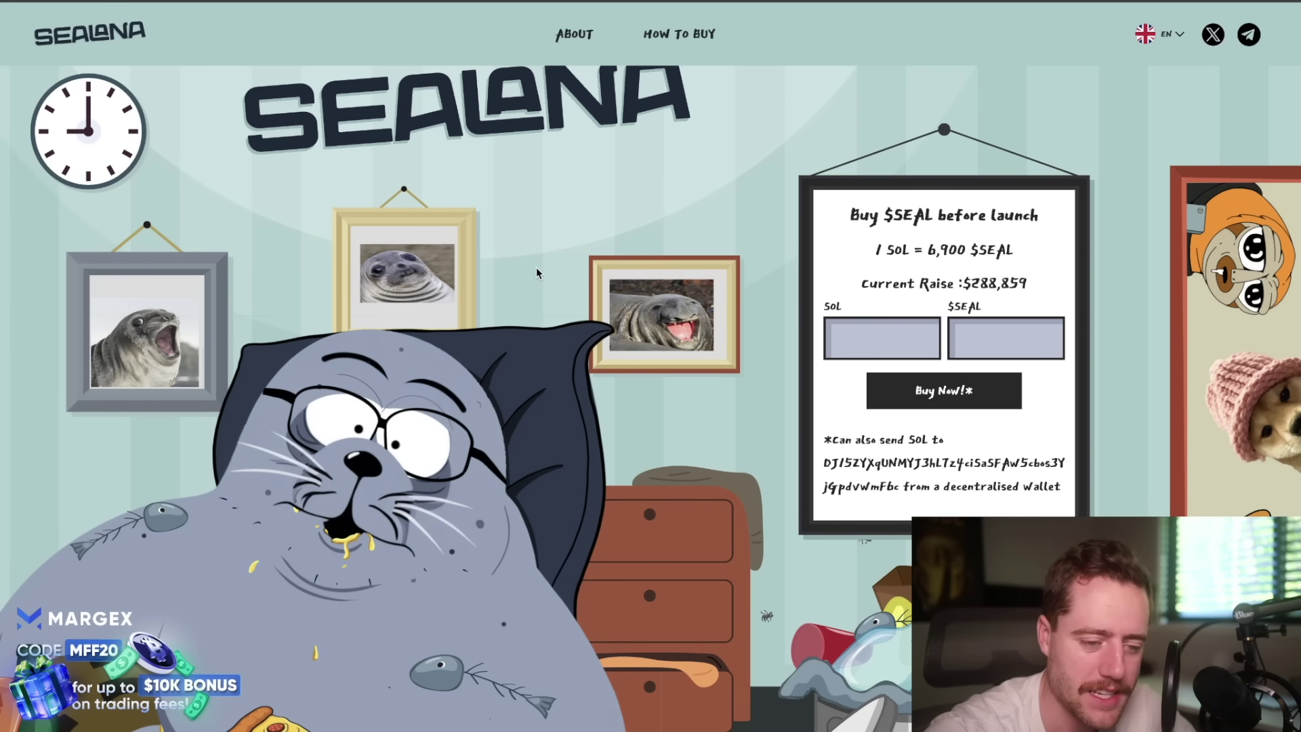
pyautogui.scroll(1, 537, 273)
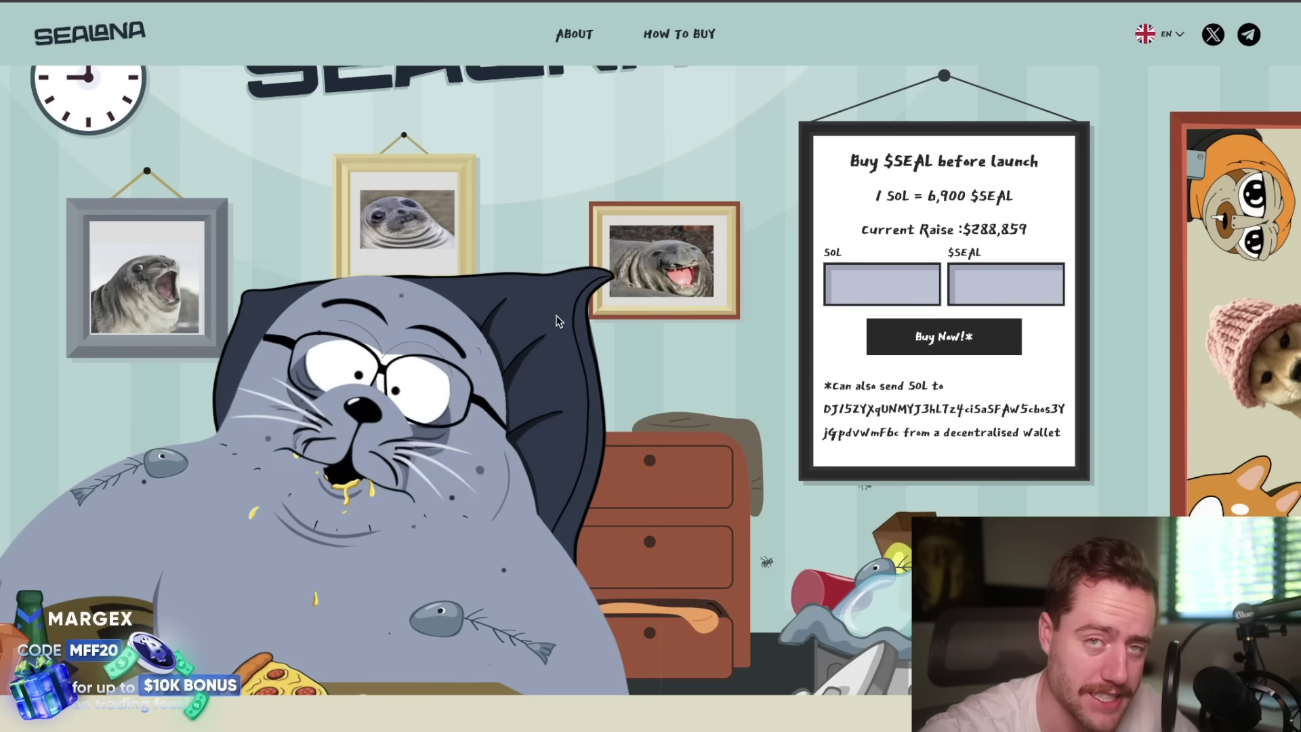
pyautogui.scroll(-2, 557, 318)
pyautogui.scroll(4, 556, 316)
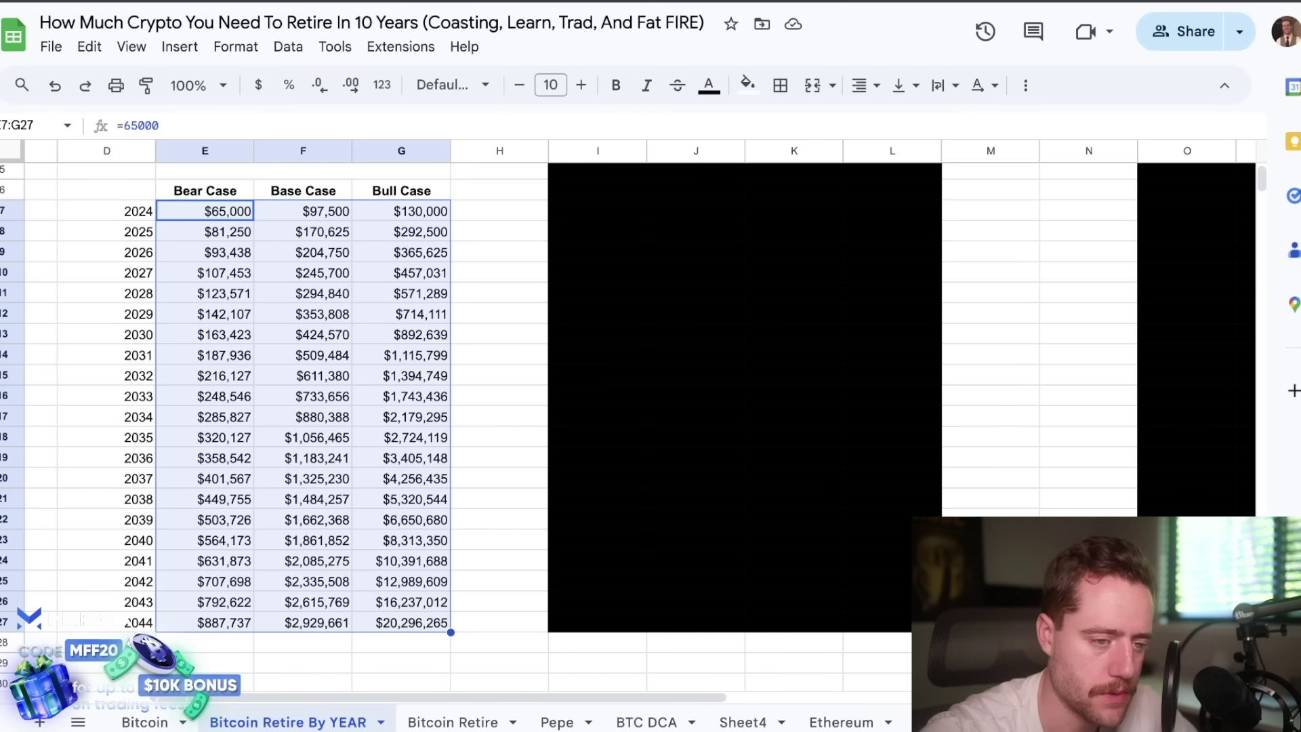
# Return to the retirement spreadsheet and reveal the 100k Spend table by changing the fill of I5:L27 to white
pyautogui.hscroll(1, 678, 303)
pyautogui.scroll(1, 677, 303)
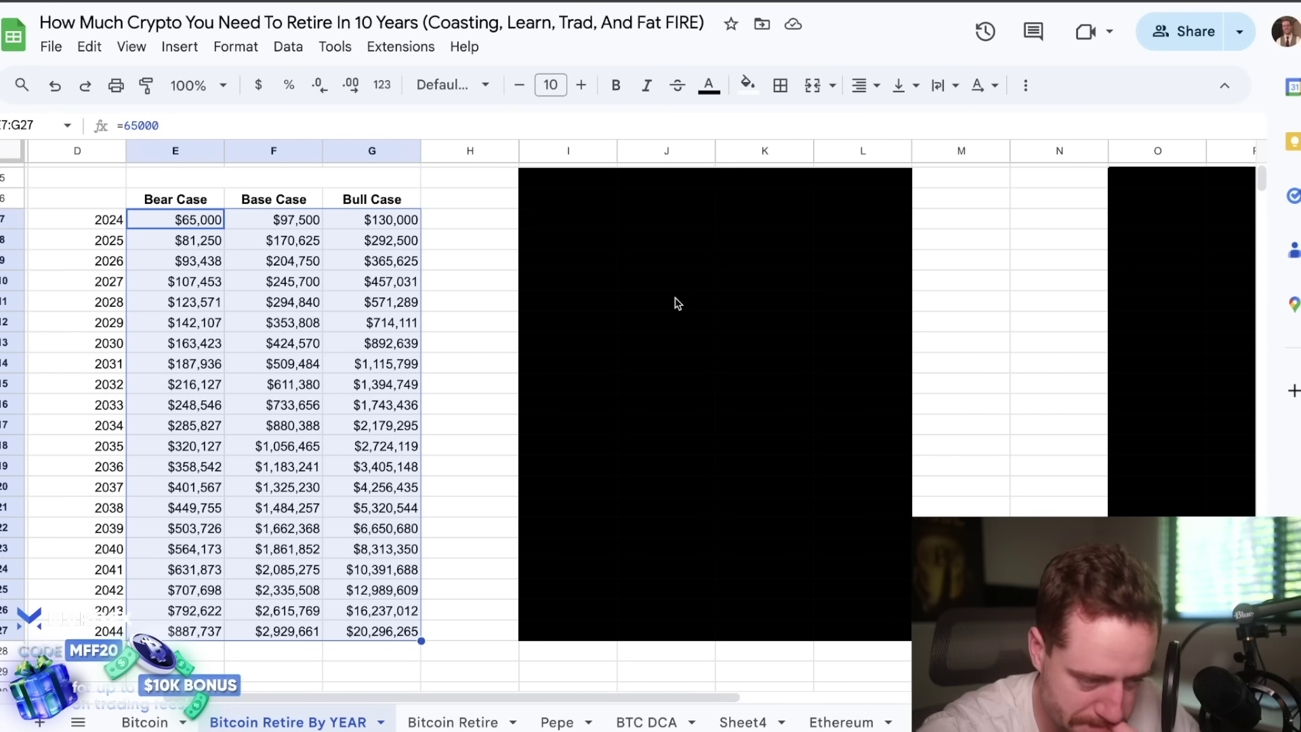
pyautogui.moveTo(543, 179); pyautogui.dragTo(853, 633)
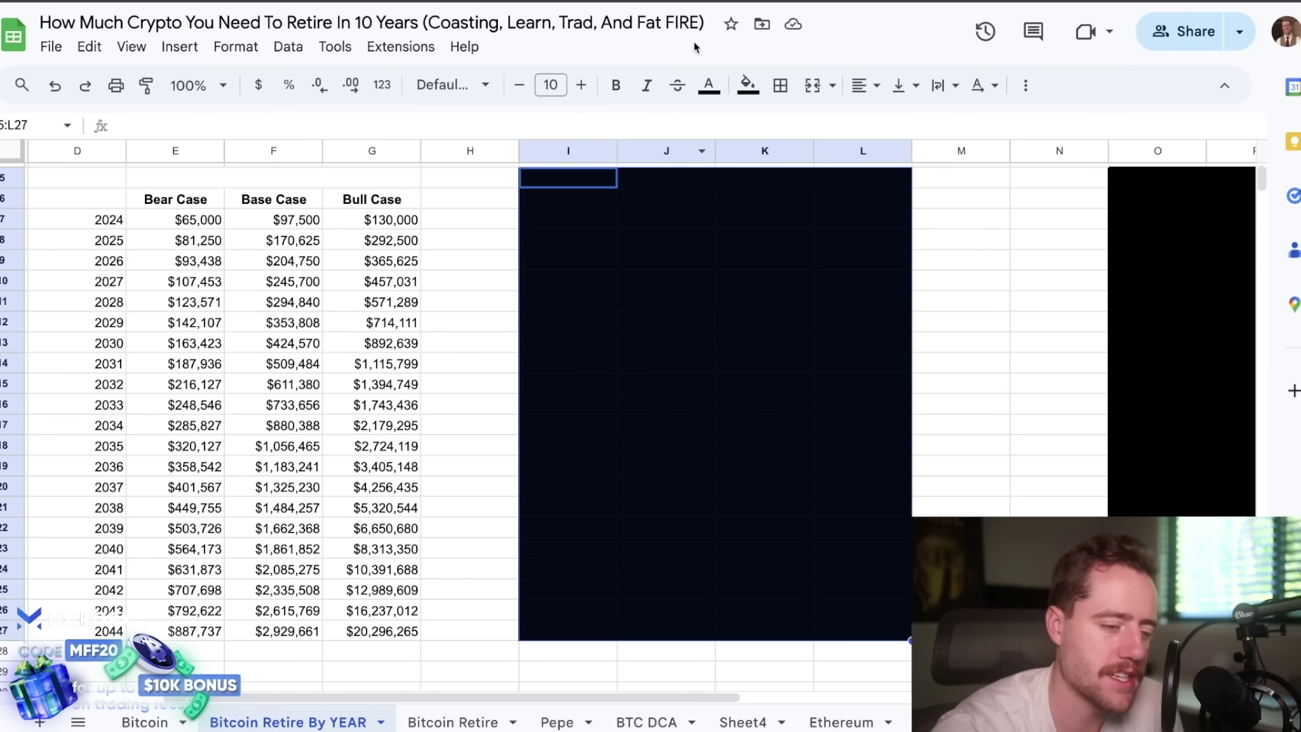
pyautogui.click(748, 87)
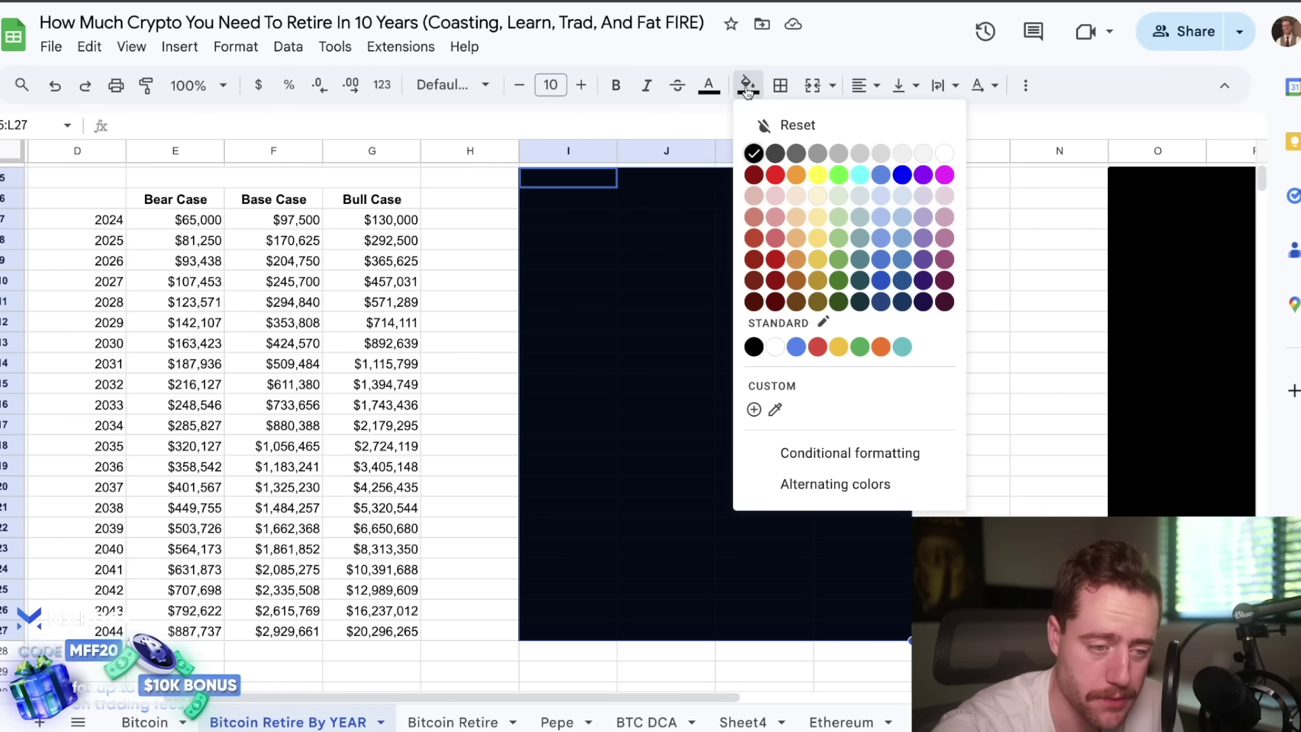
pyautogui.click(943, 156)
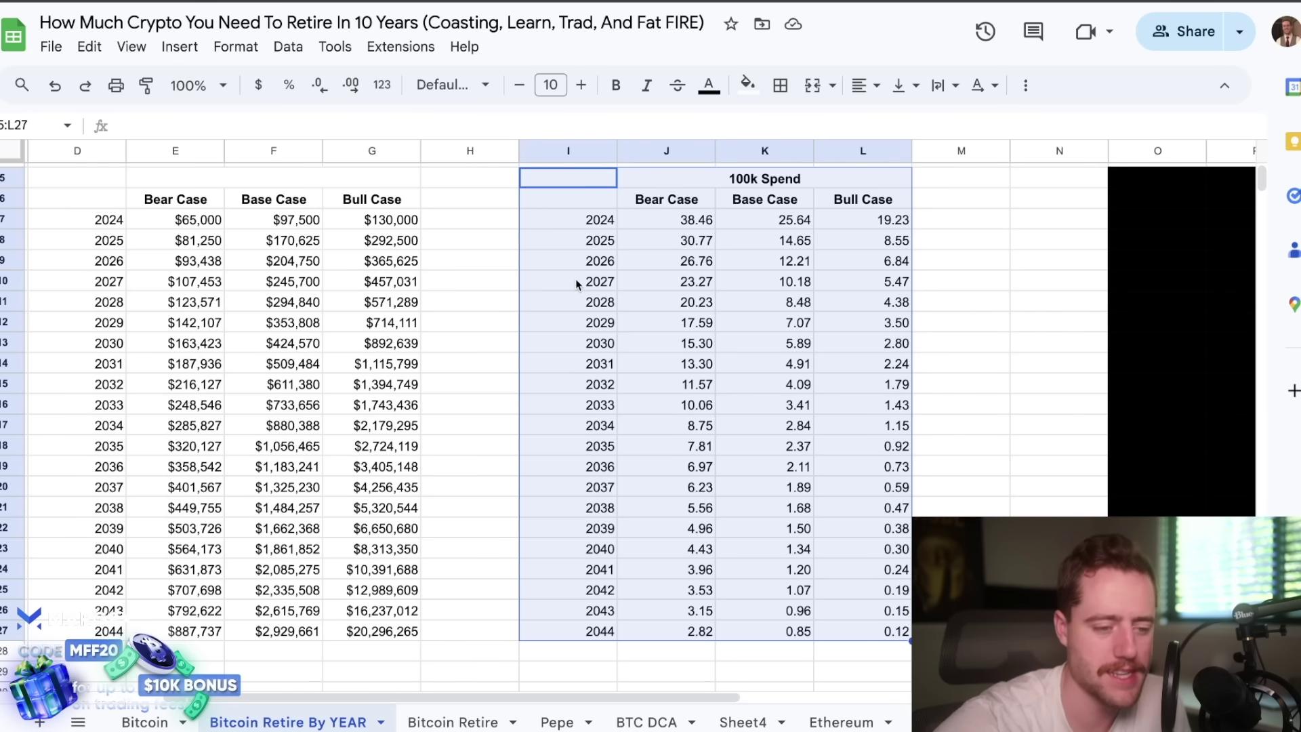
# Check the 100k Spend Bear Case formula for 2027 and compare the 2024 Bitcoin amounts with the 2024 price projections
pyautogui.click(661, 281)
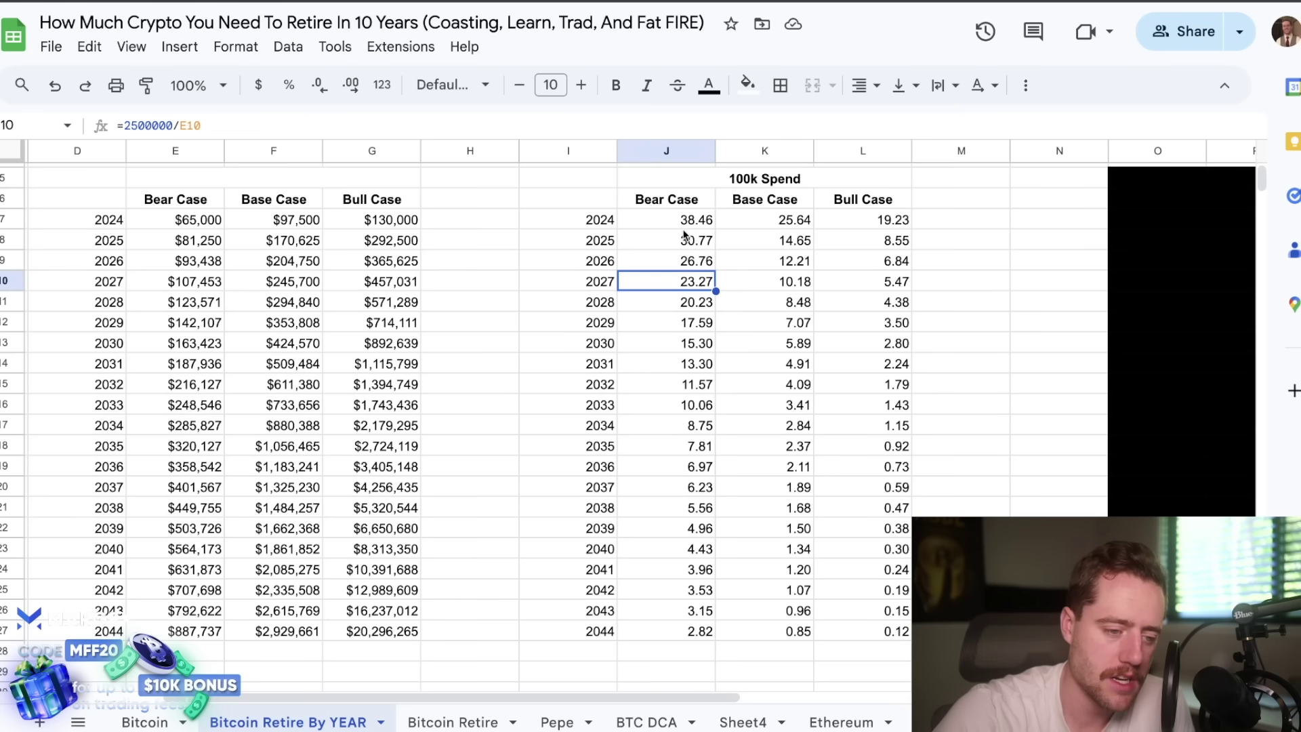
pyautogui.moveTo(681, 225); pyautogui.dragTo(855, 226)
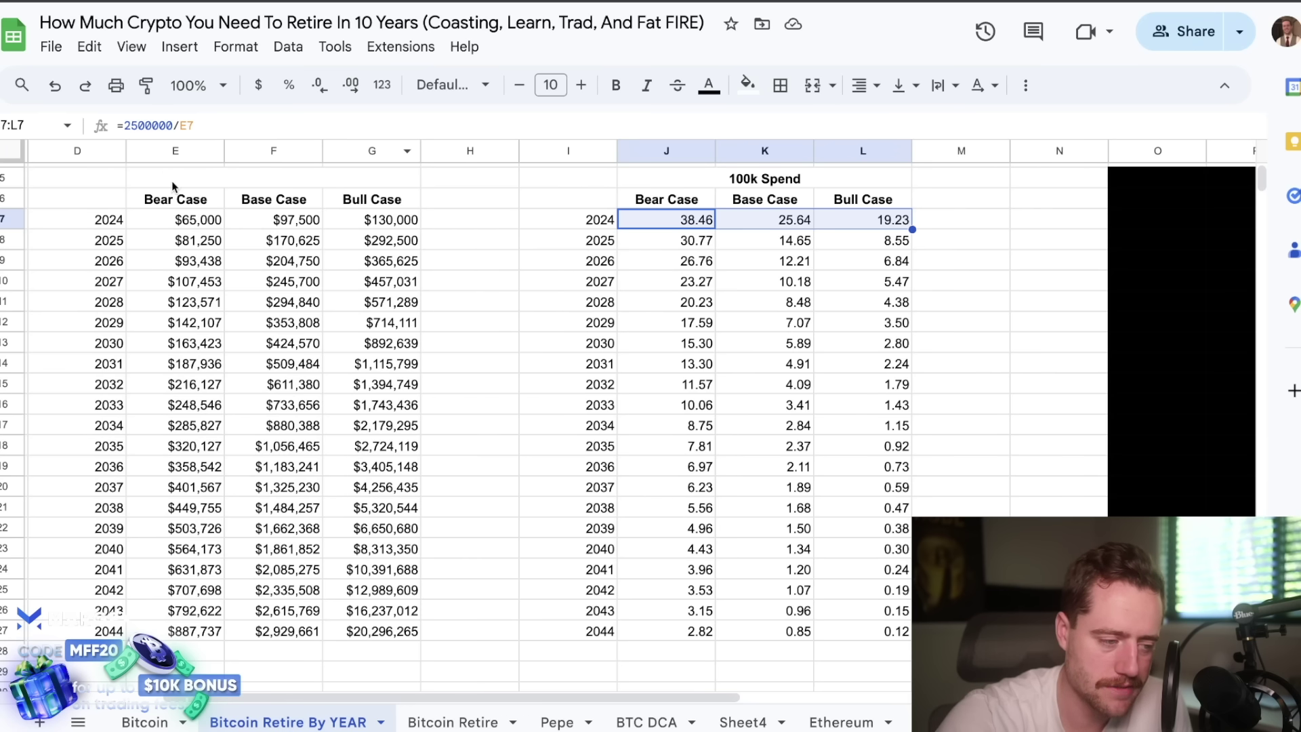
pyautogui.moveTo(153, 216); pyautogui.dragTo(368, 221)
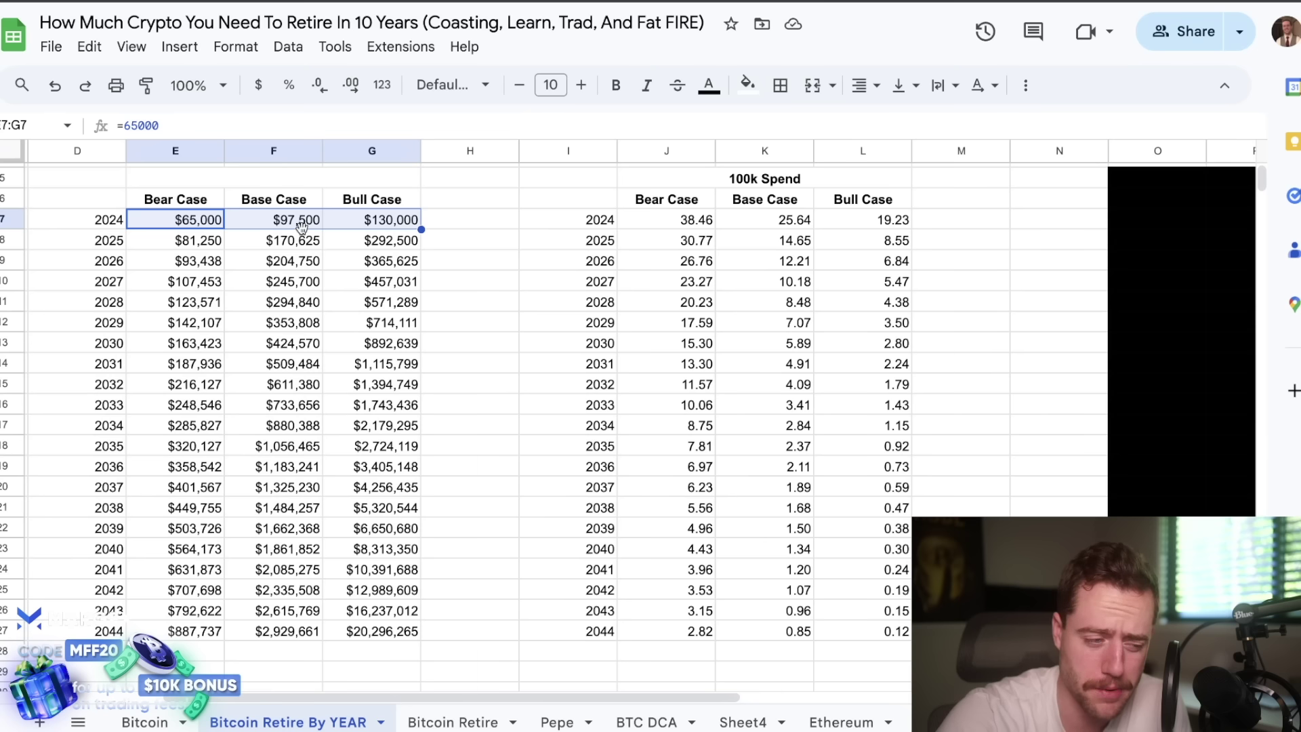
pyautogui.moveTo(674, 215); pyautogui.dragTo(871, 218)
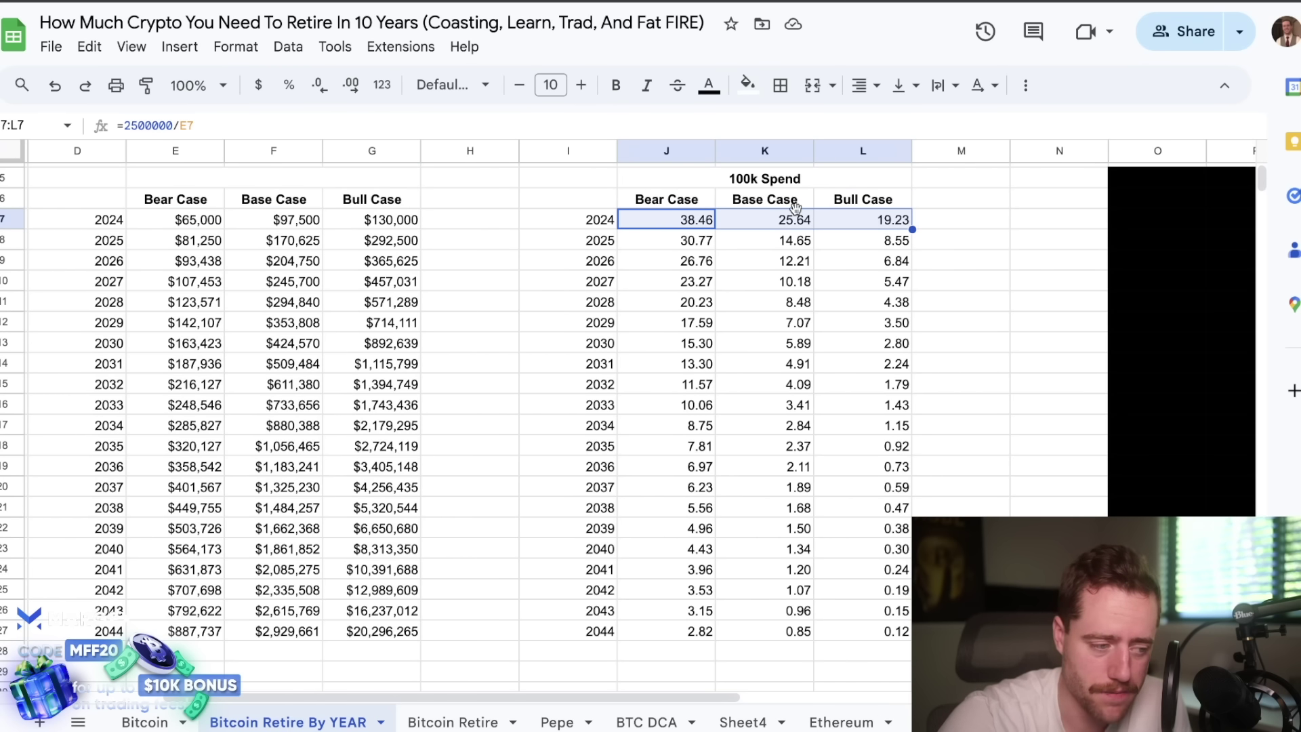
pyautogui.click(217, 222)
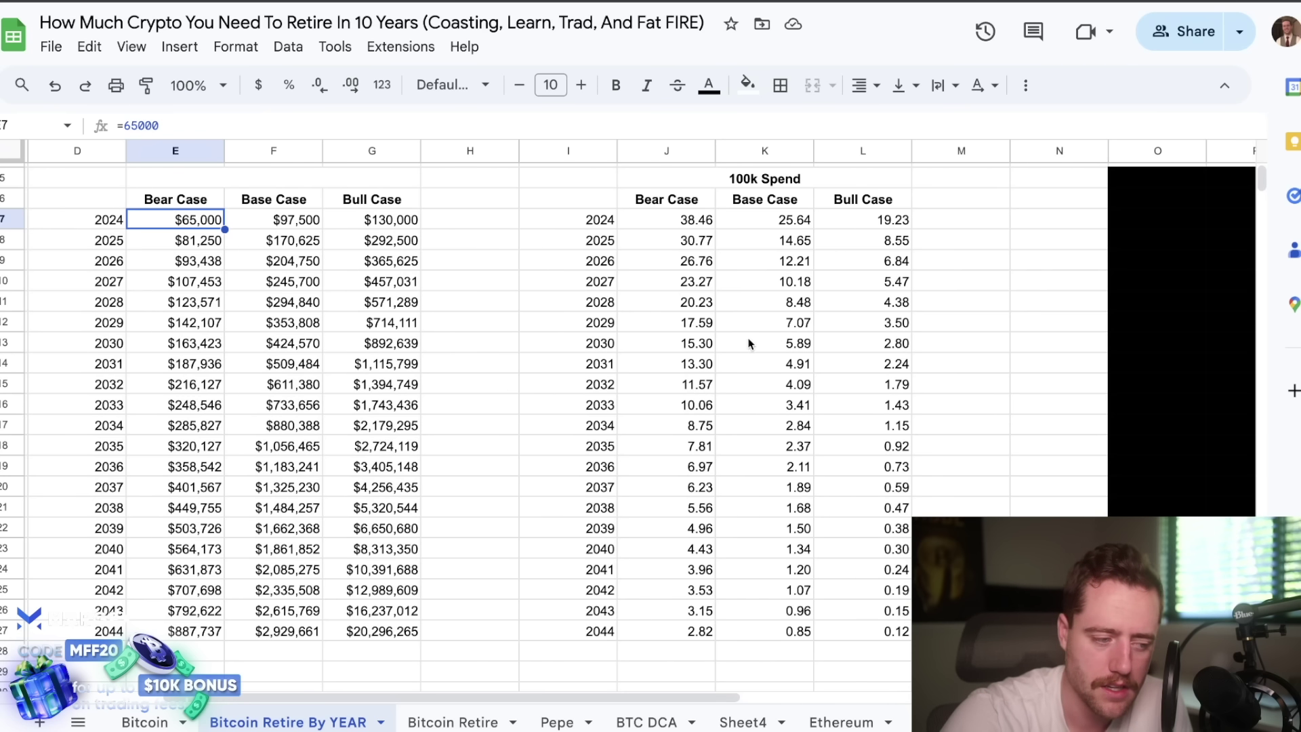
# Compare the 2030 Base Case Bitcoin price with the Bitcoin amount required for 100k Spend
pyautogui.click(249, 339)
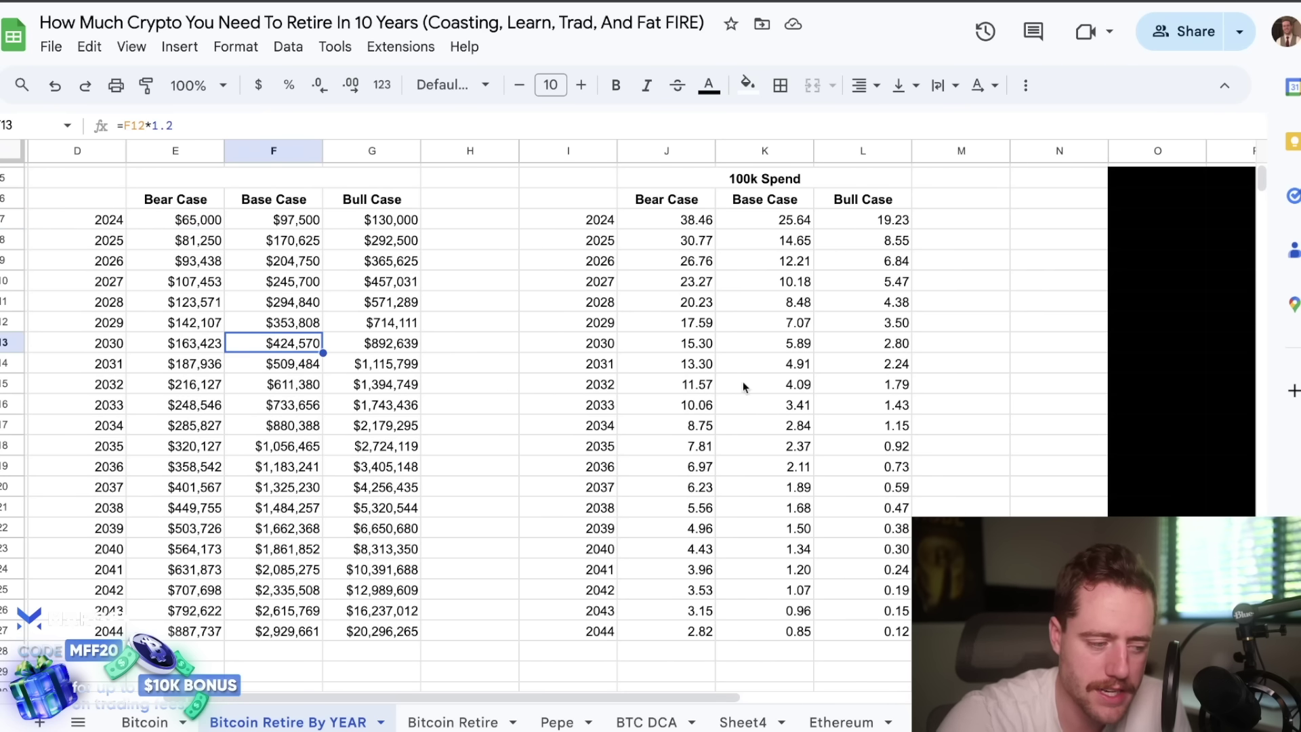
pyautogui.click(799, 347)
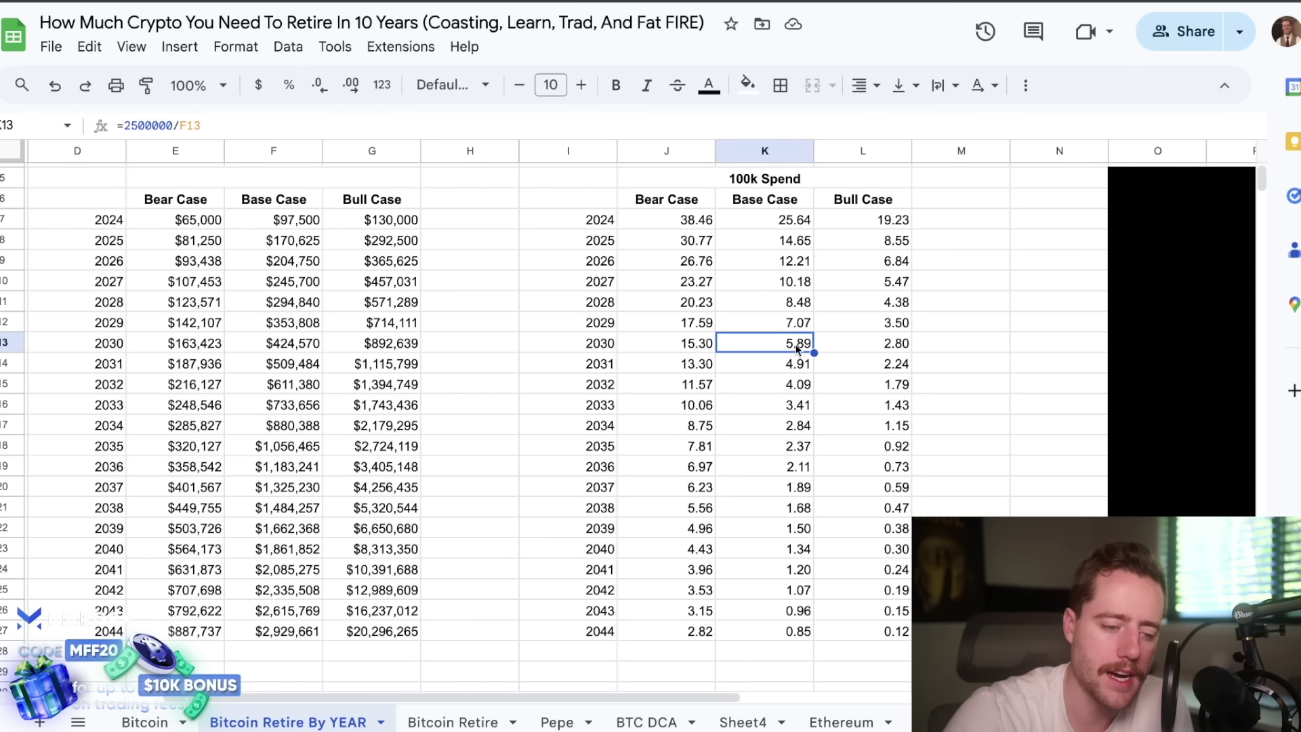
pyautogui.click(315, 350)
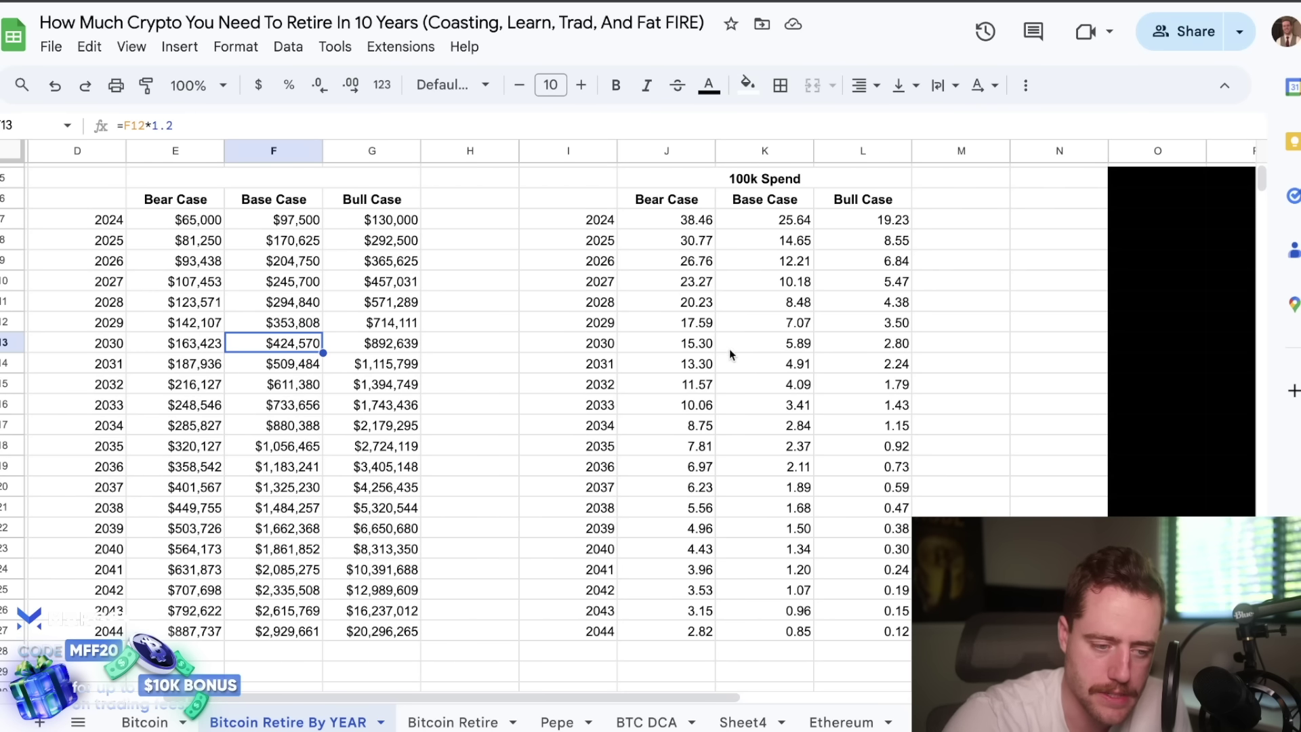
pyautogui.click(788, 350)
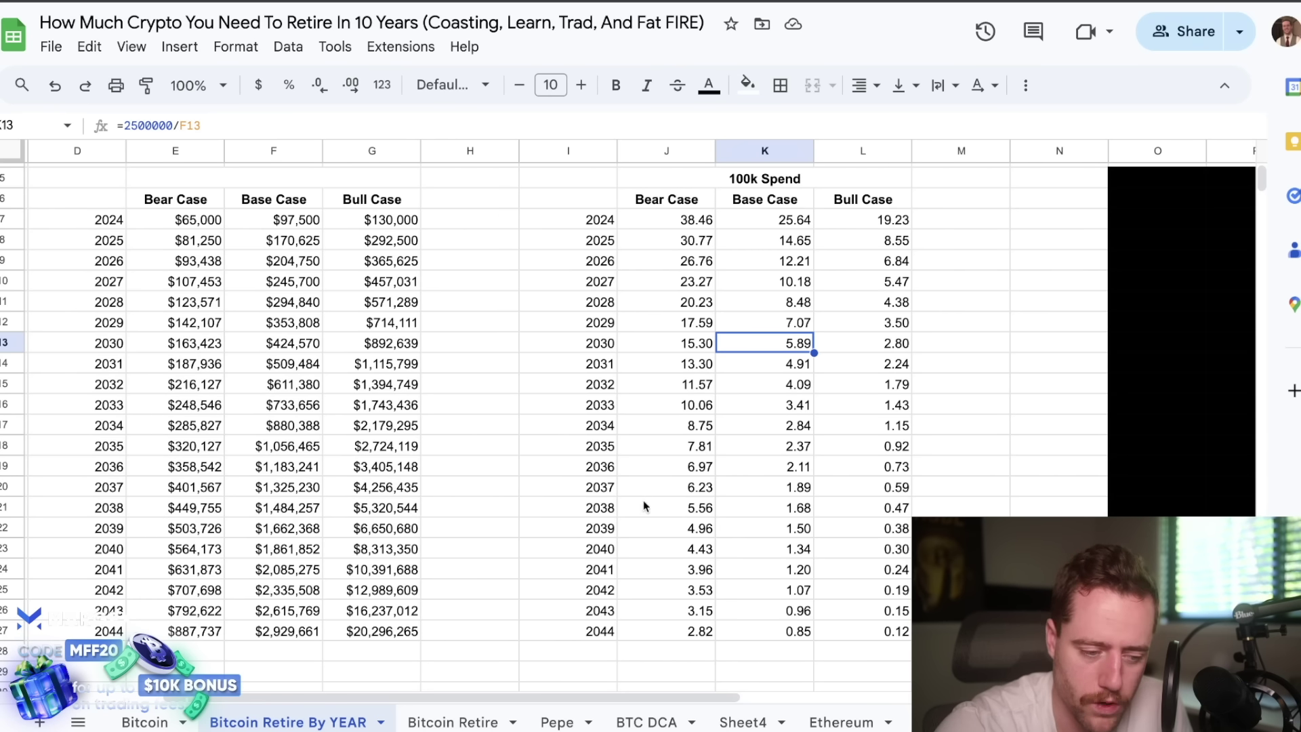
# Compare the Base Case 100k Spend Bitcoin amounts for 2042 and 2043 with the projected prices for those years
pyautogui.click(773, 593)
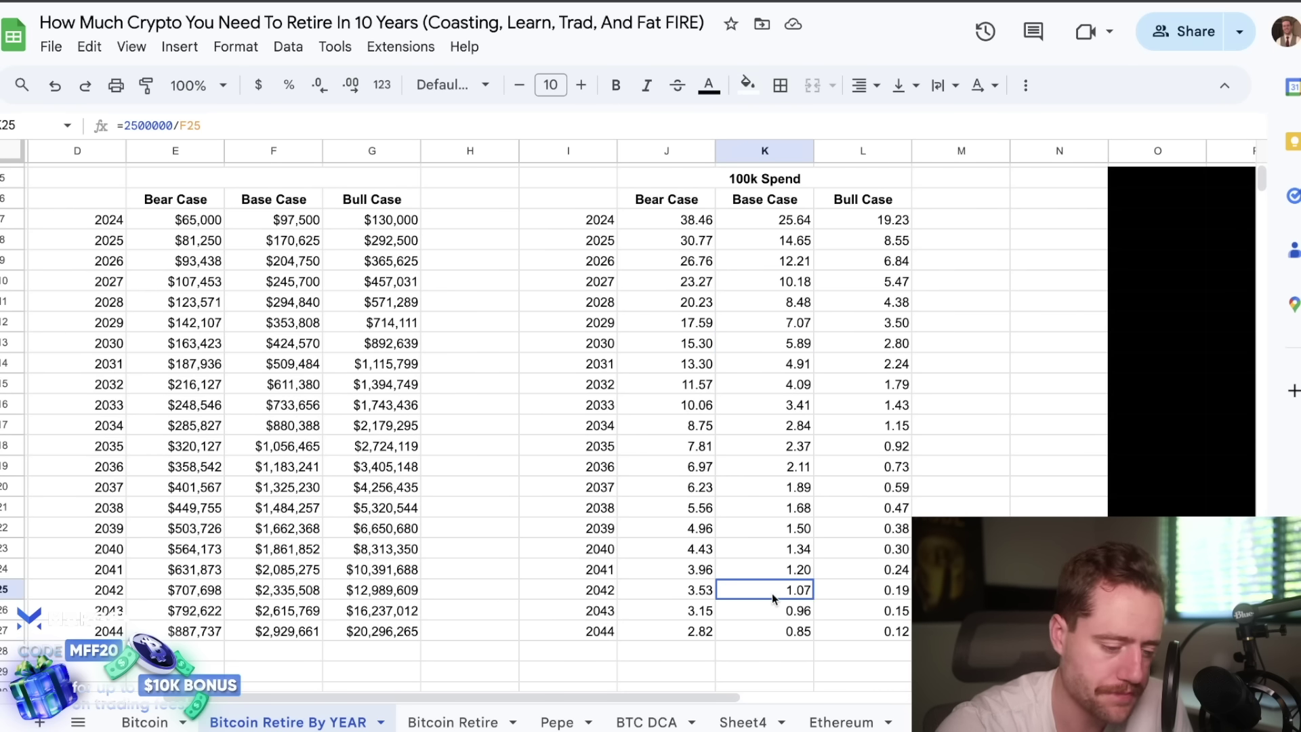
pyautogui.click(304, 596)
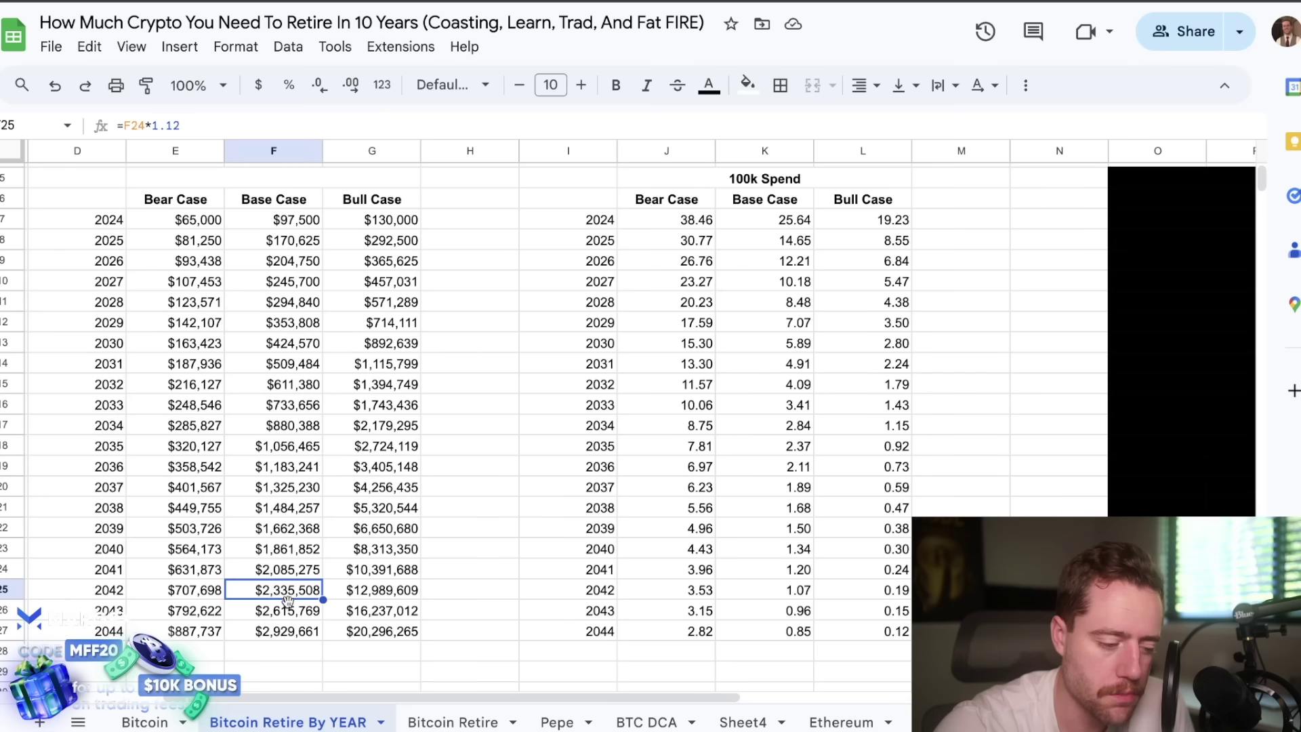
pyautogui.click(290, 616)
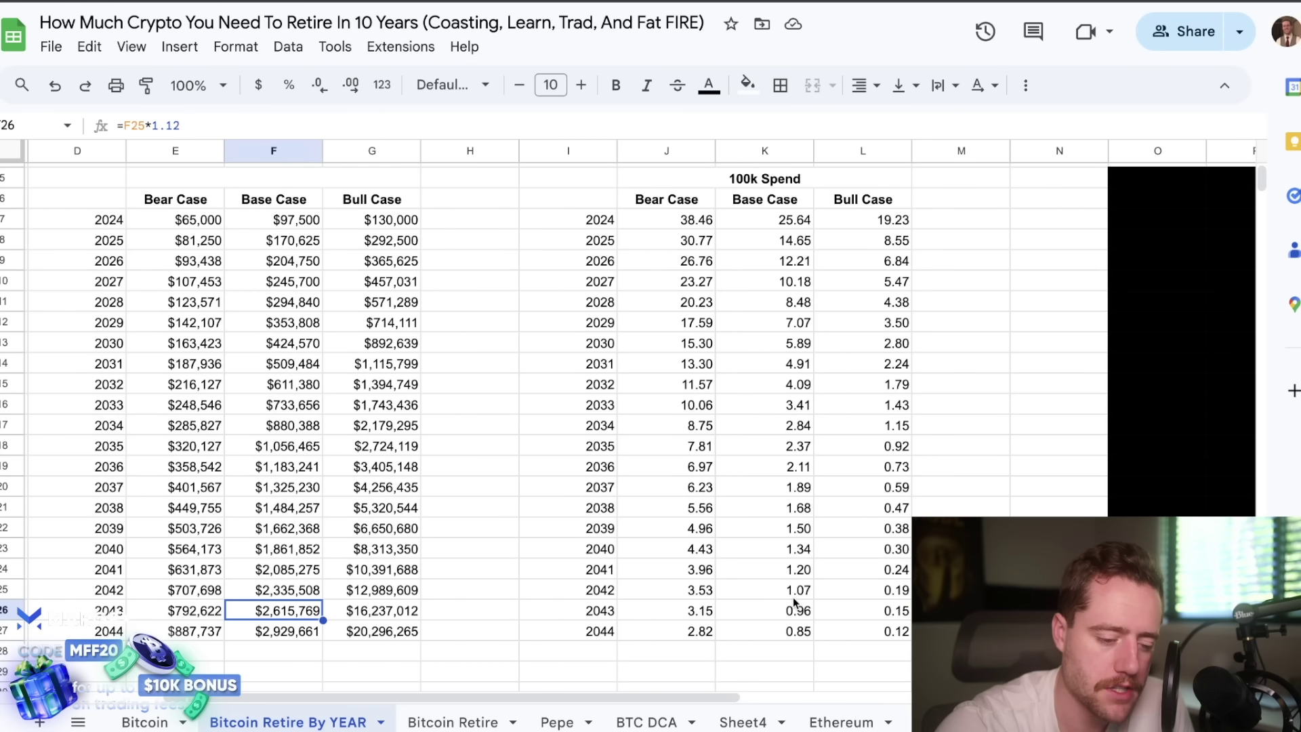
pyautogui.moveTo(795, 590); pyautogui.dragTo(797, 608)
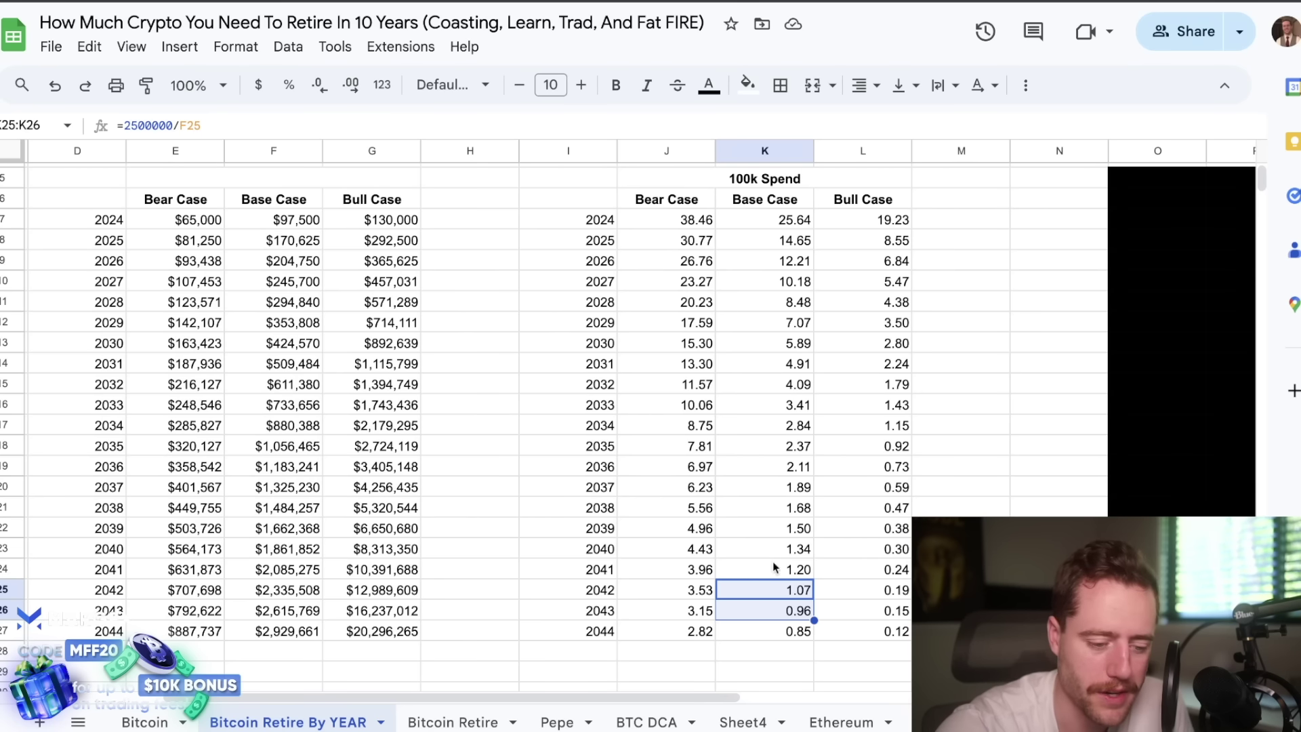
pyautogui.hscroll(1, 825, 621)
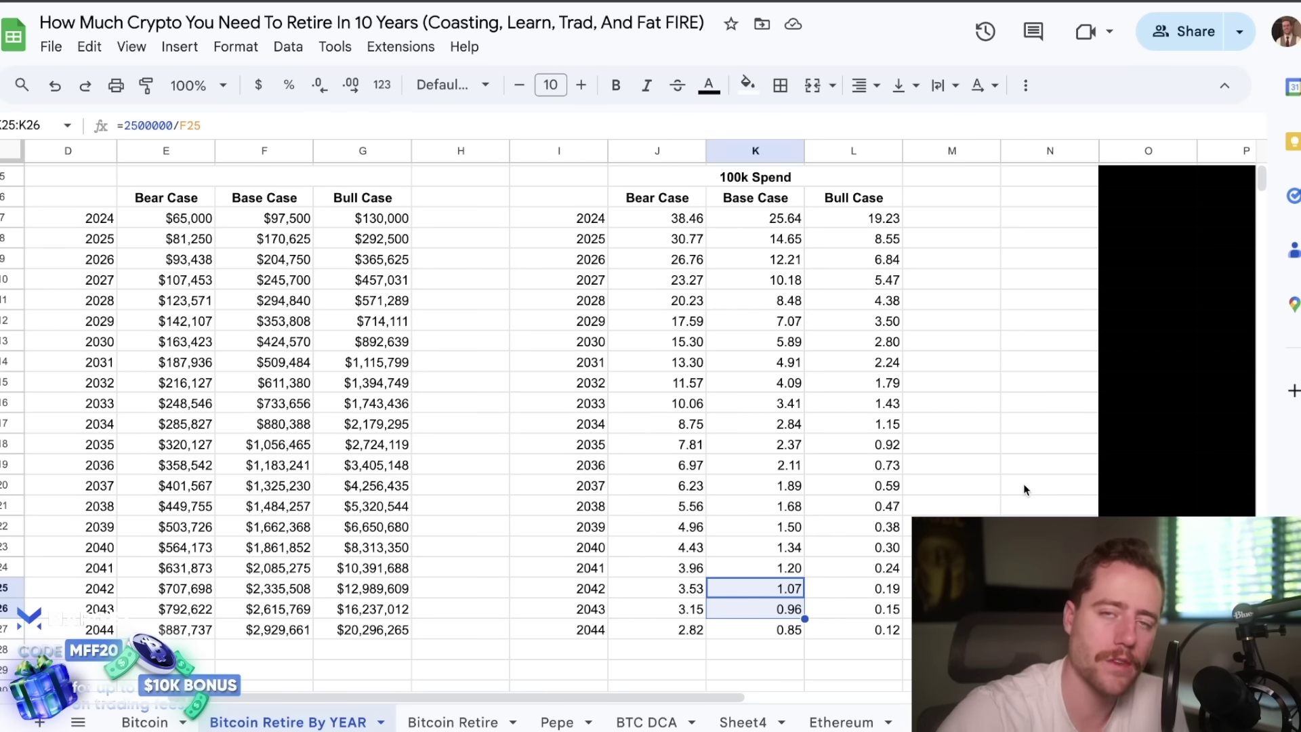
pyautogui.hscroll(1, 1025, 488)
pyautogui.scroll(1, 1025, 488)
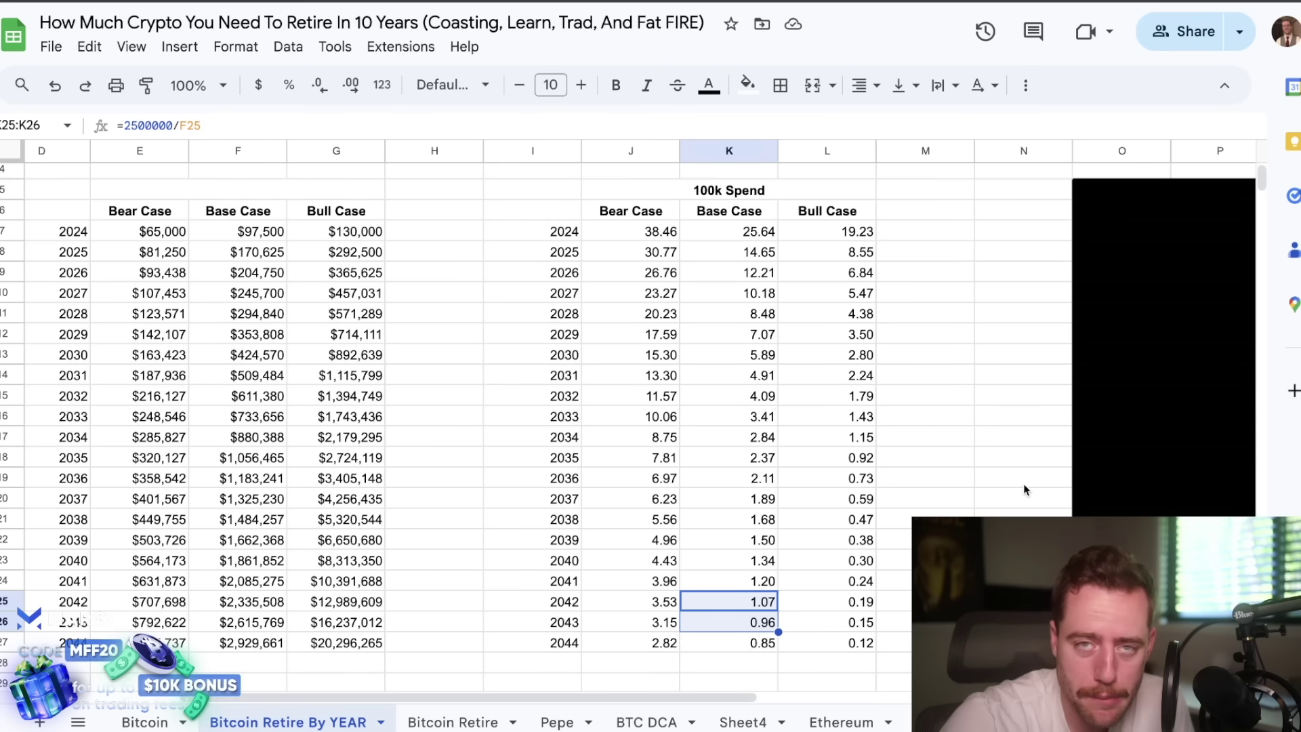
pyautogui.hscroll(5, 1023, 483)
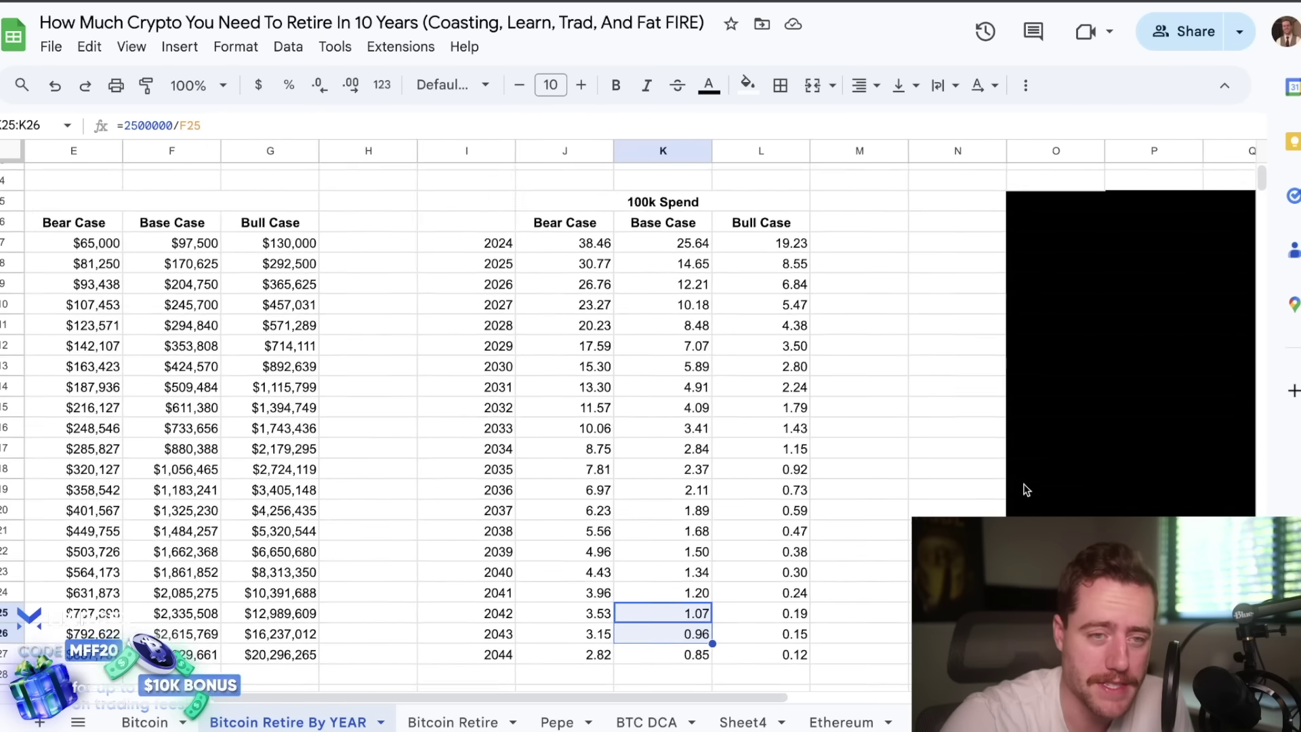
pyautogui.hscroll(1, 1027, 490)
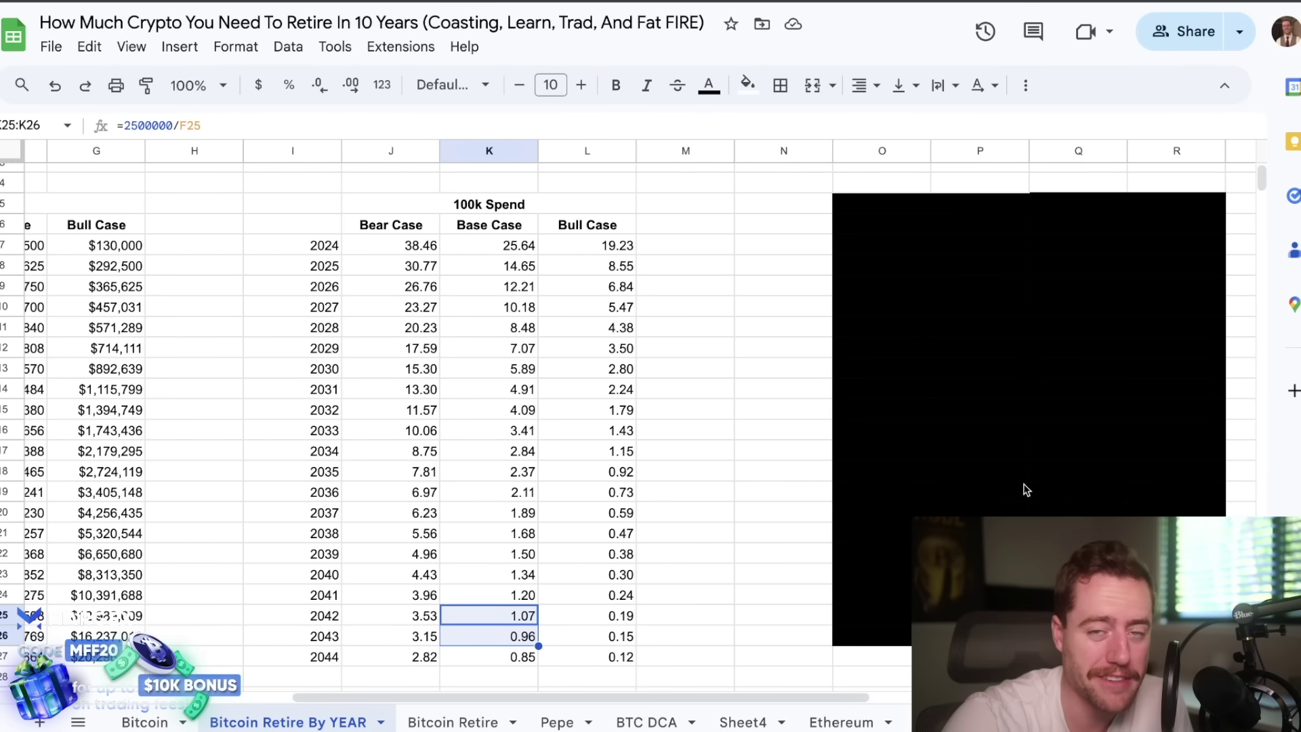
pyautogui.hscroll(1, 1027, 489)
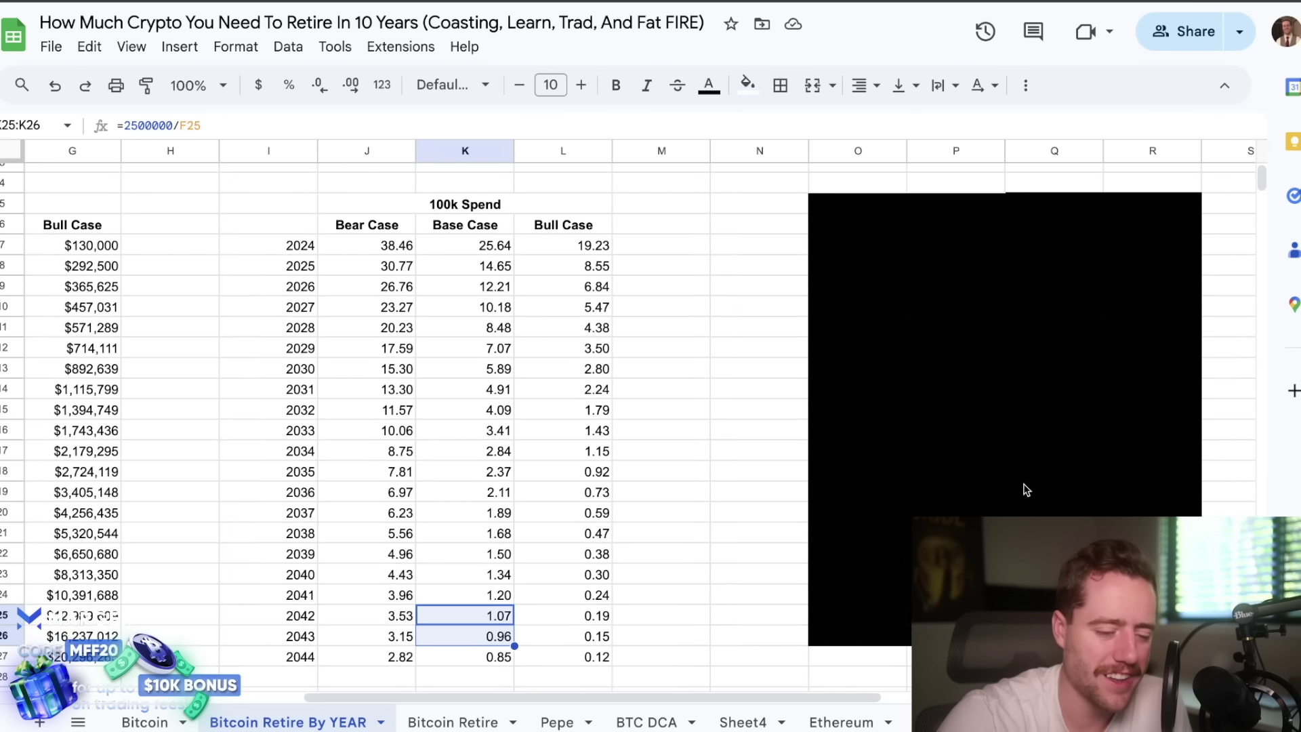
pyautogui.hscroll(4, 1024, 485)
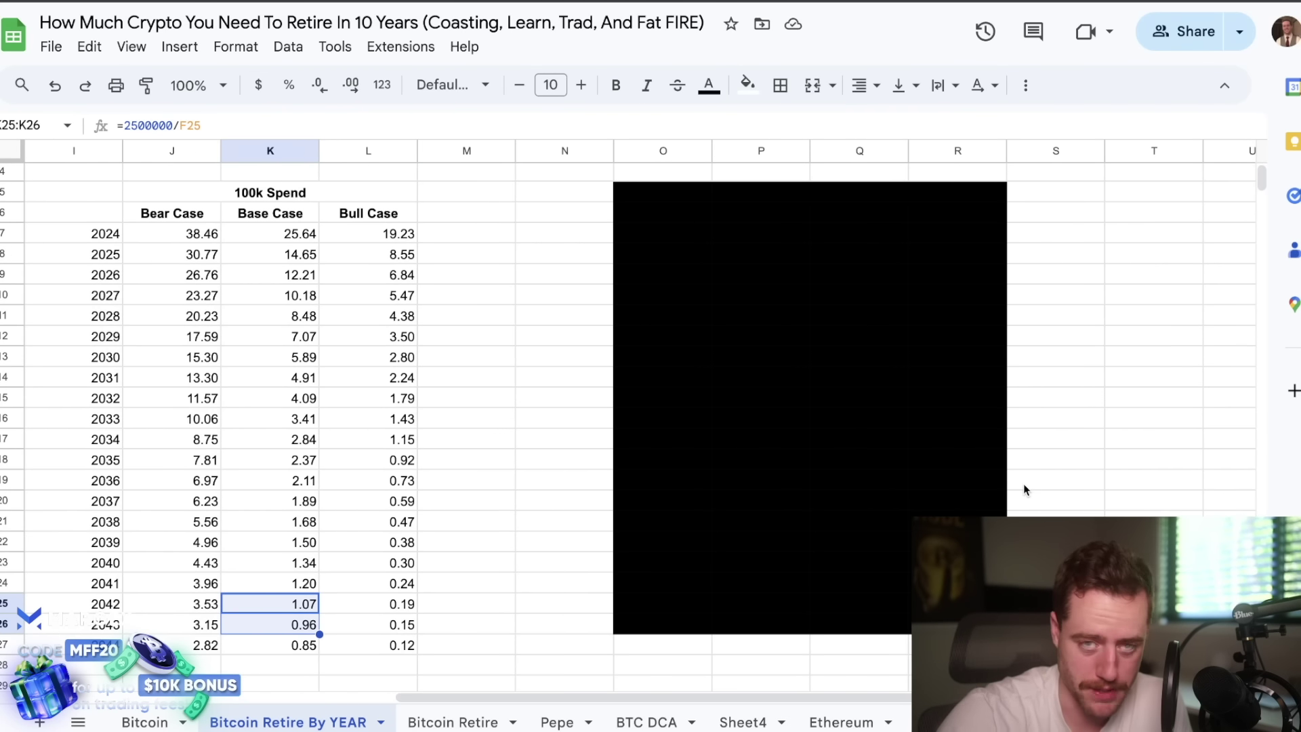
pyautogui.hscroll(-1, 1024, 488)
pyautogui.hscroll(-1, 1027, 490)
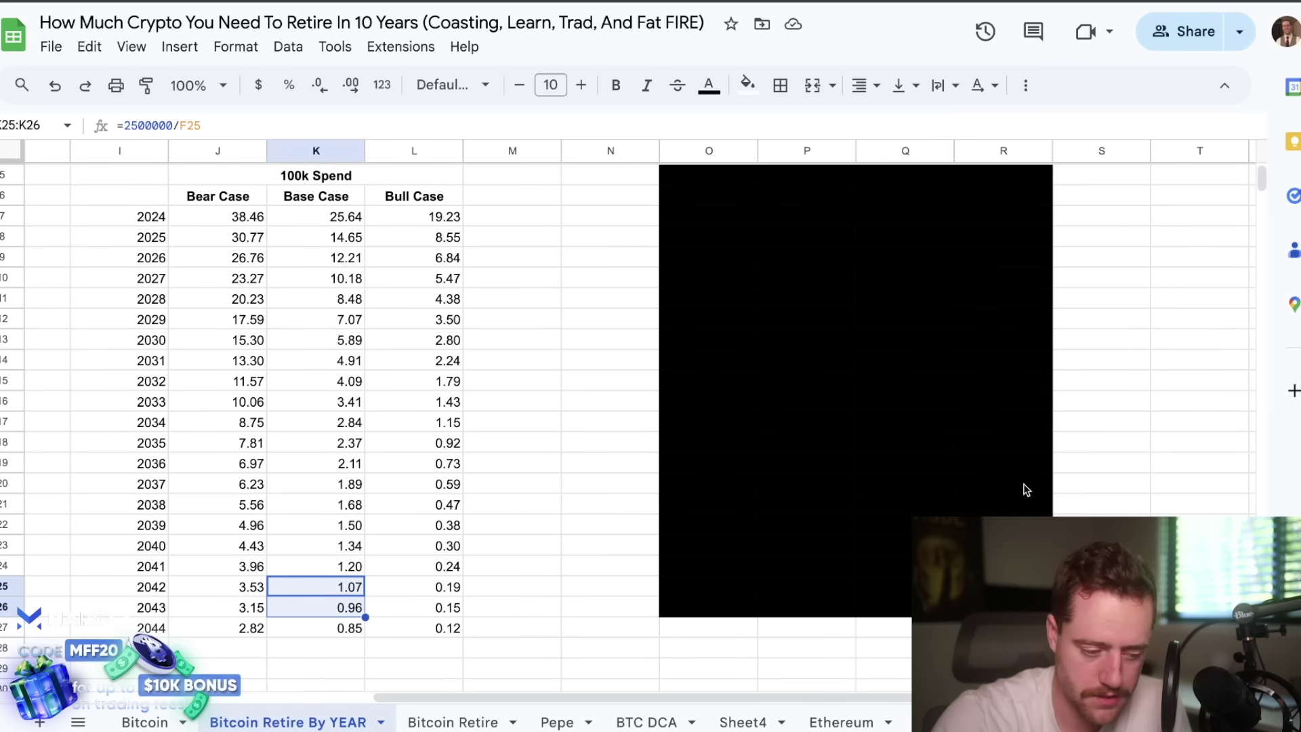
pyautogui.hscroll(-6, 1024, 488)
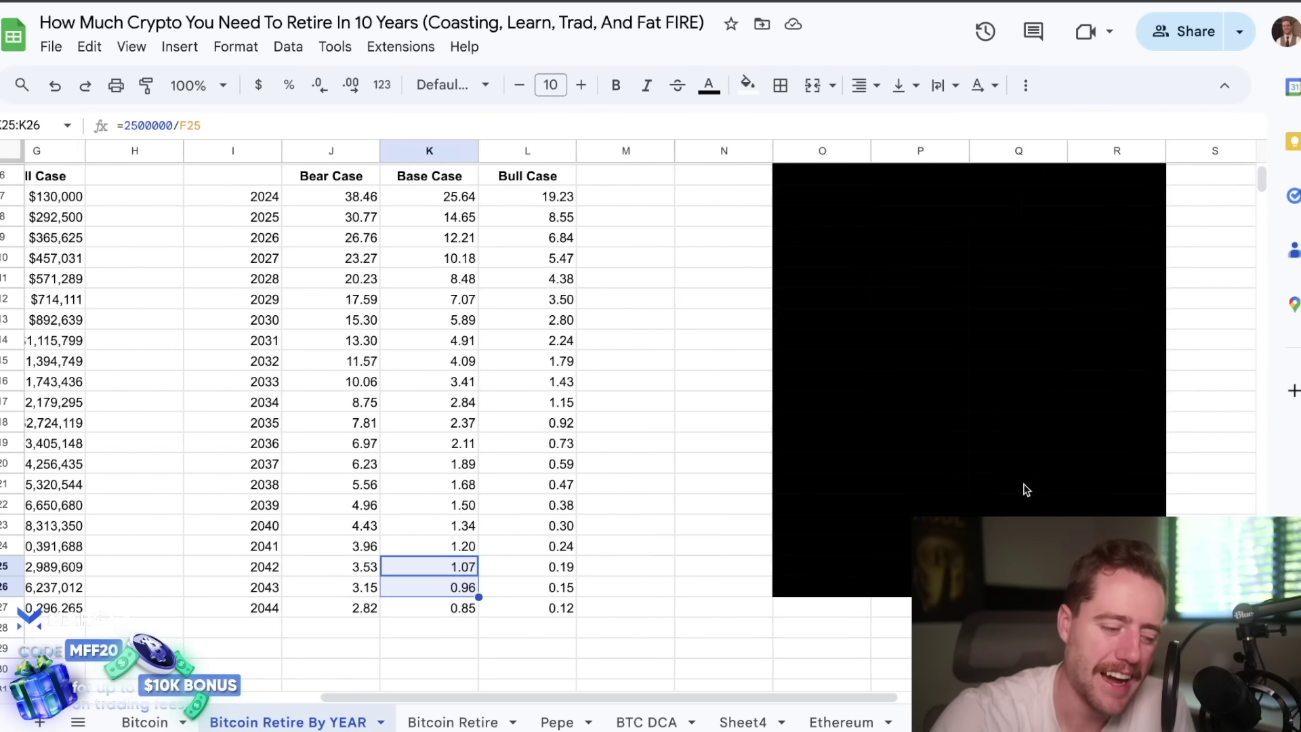
# Check the 2042 Base Case amount for 100k Spend against that year's Base Case Bitcoin price
pyautogui.scroll(-2, 949, 502)
pyautogui.click(556, 530)
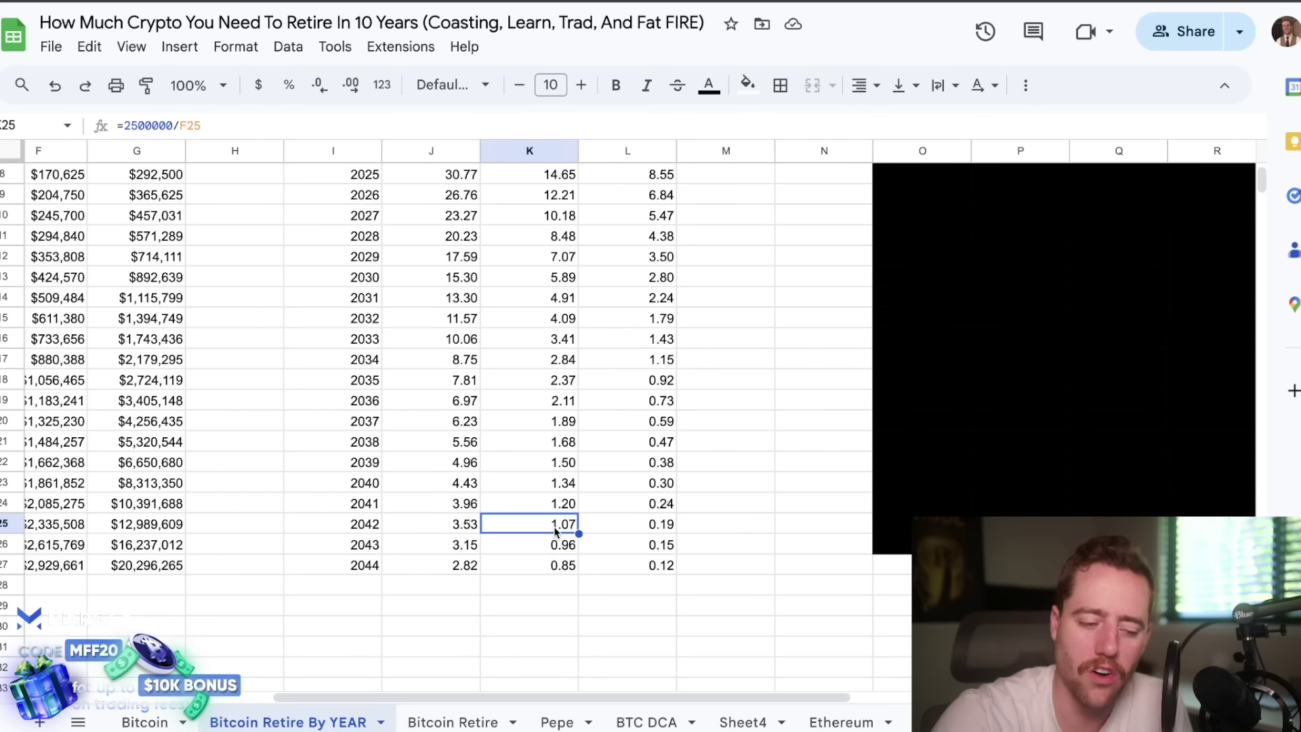
pyautogui.hscroll(-3, 598, 540)
pyautogui.hscroll(-3, 597, 540)
pyautogui.scroll(1, 598, 540)
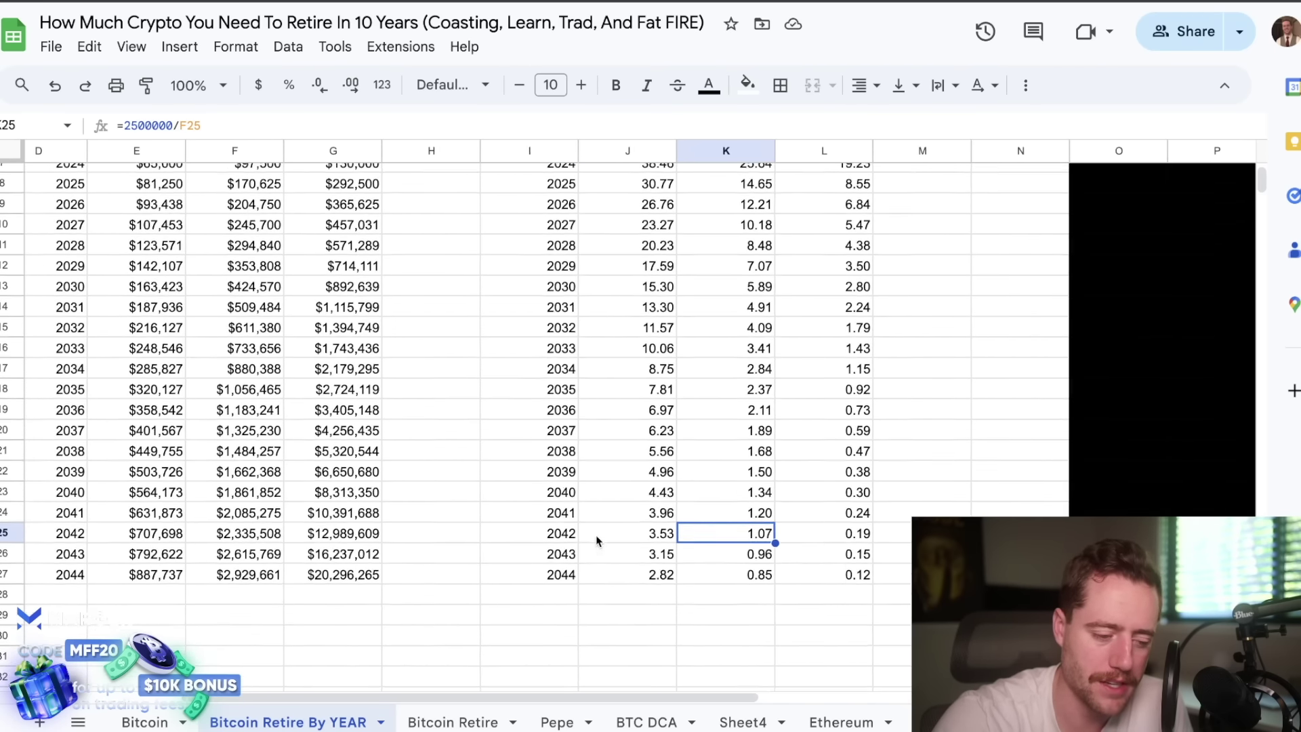
pyautogui.scroll(1, 647, 541)
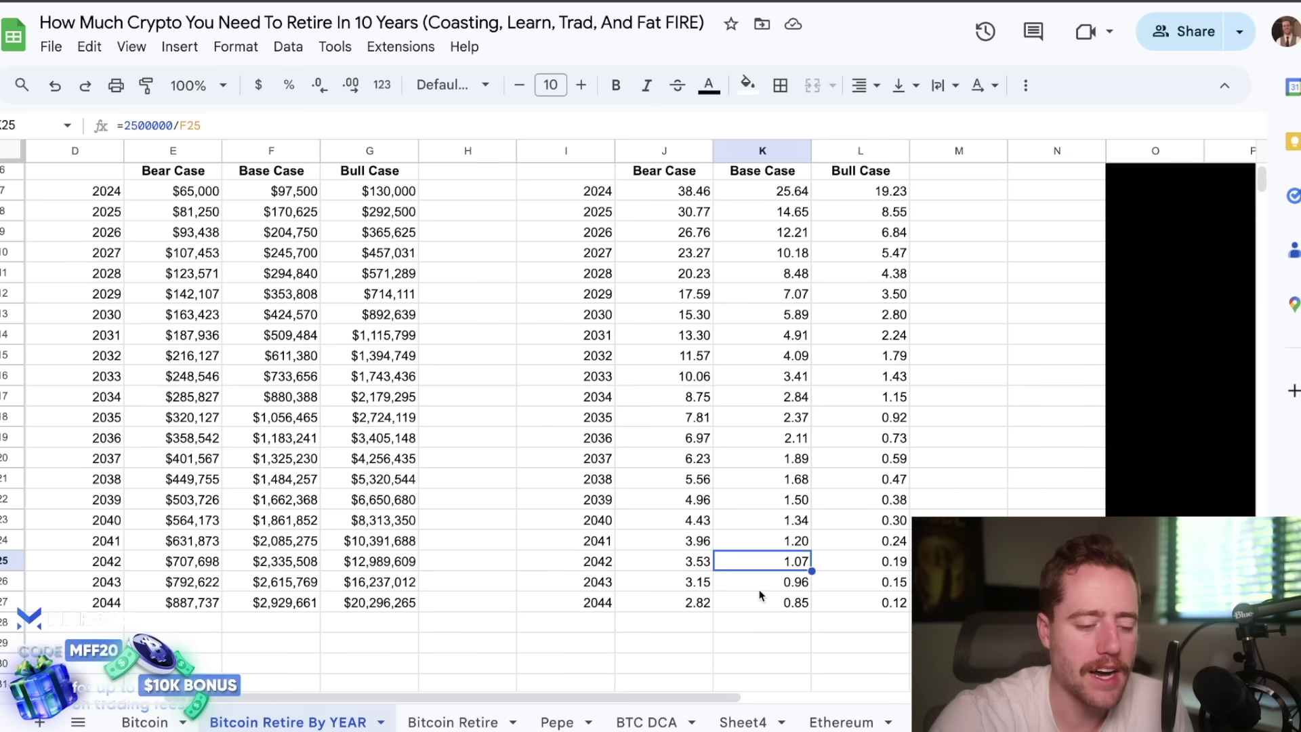
# Compare the Bull Case Bitcoin prices for 2036 to 2038 with the Bull Case 100k Spend amounts for 2037 and 2038
pyautogui.click(857, 602)
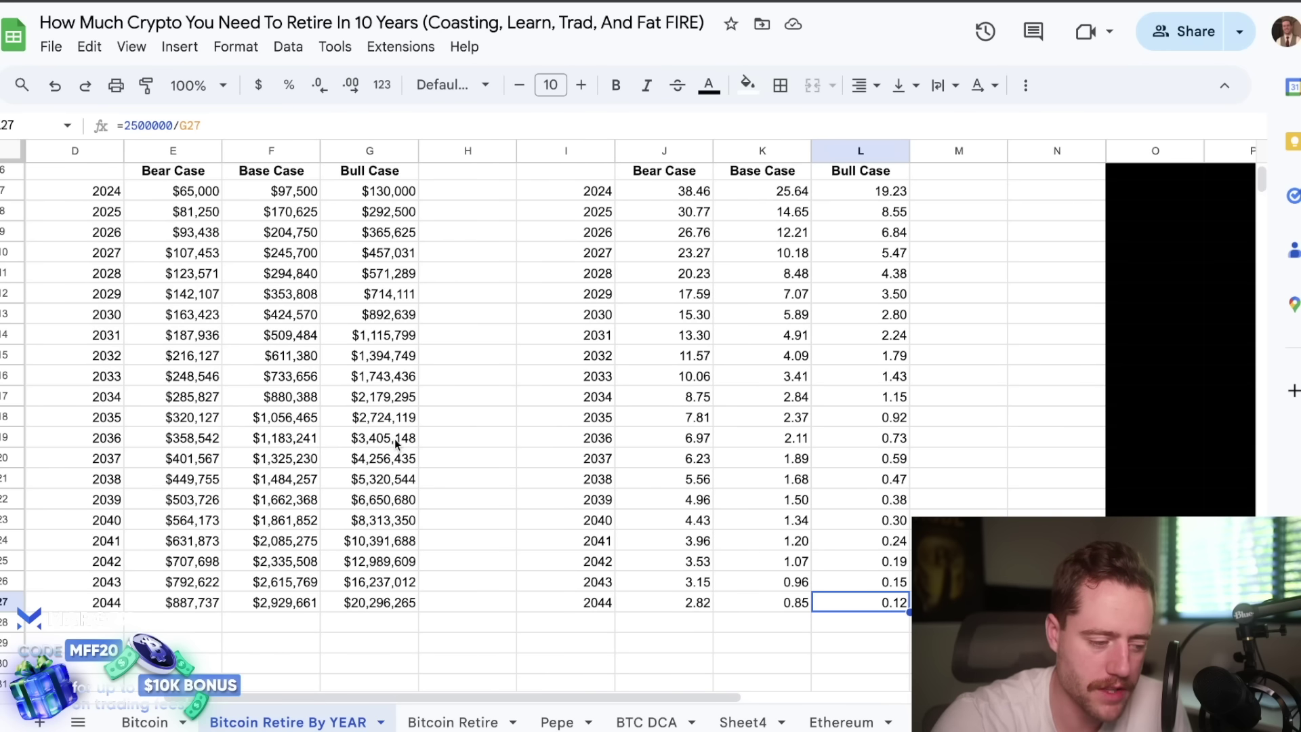
pyautogui.moveTo(398, 438); pyautogui.dragTo(397, 459)
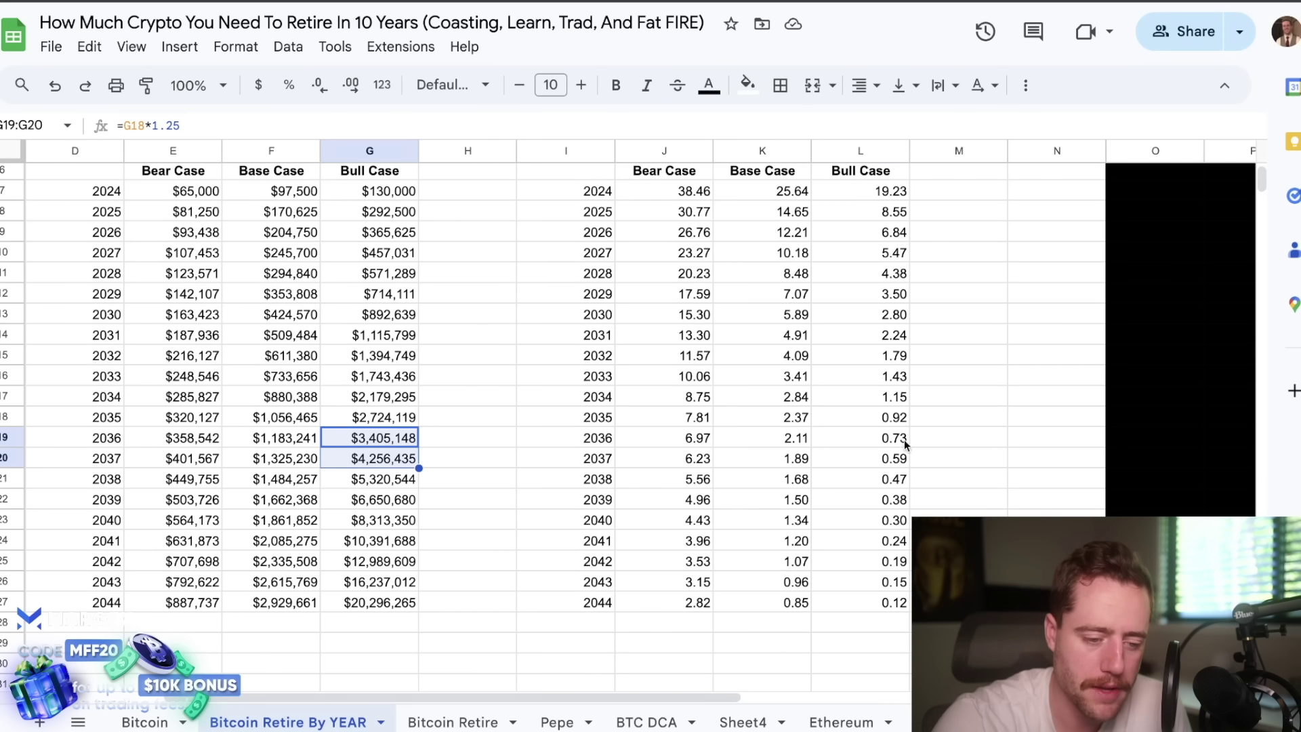
pyautogui.click(900, 460)
pyautogui.moveTo(900, 461); pyautogui.dragTo(899, 479)
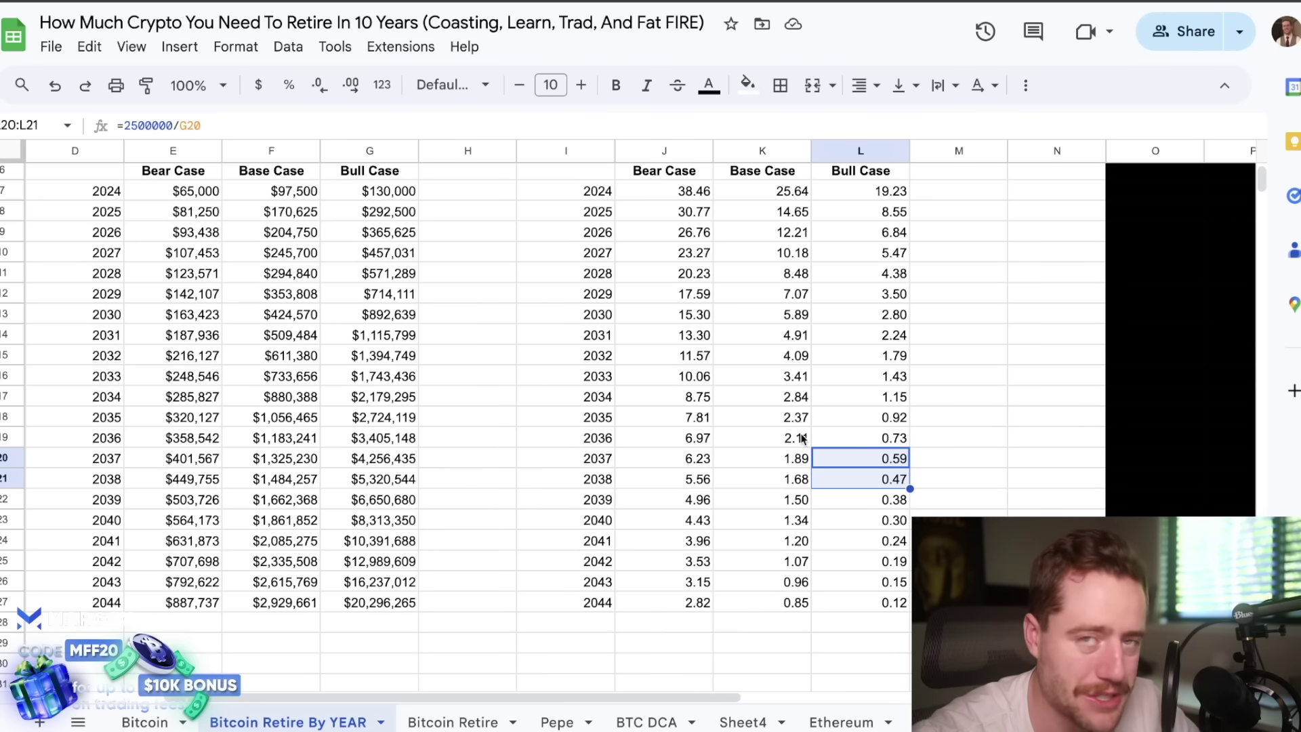
pyautogui.hscroll(1, 802, 473)
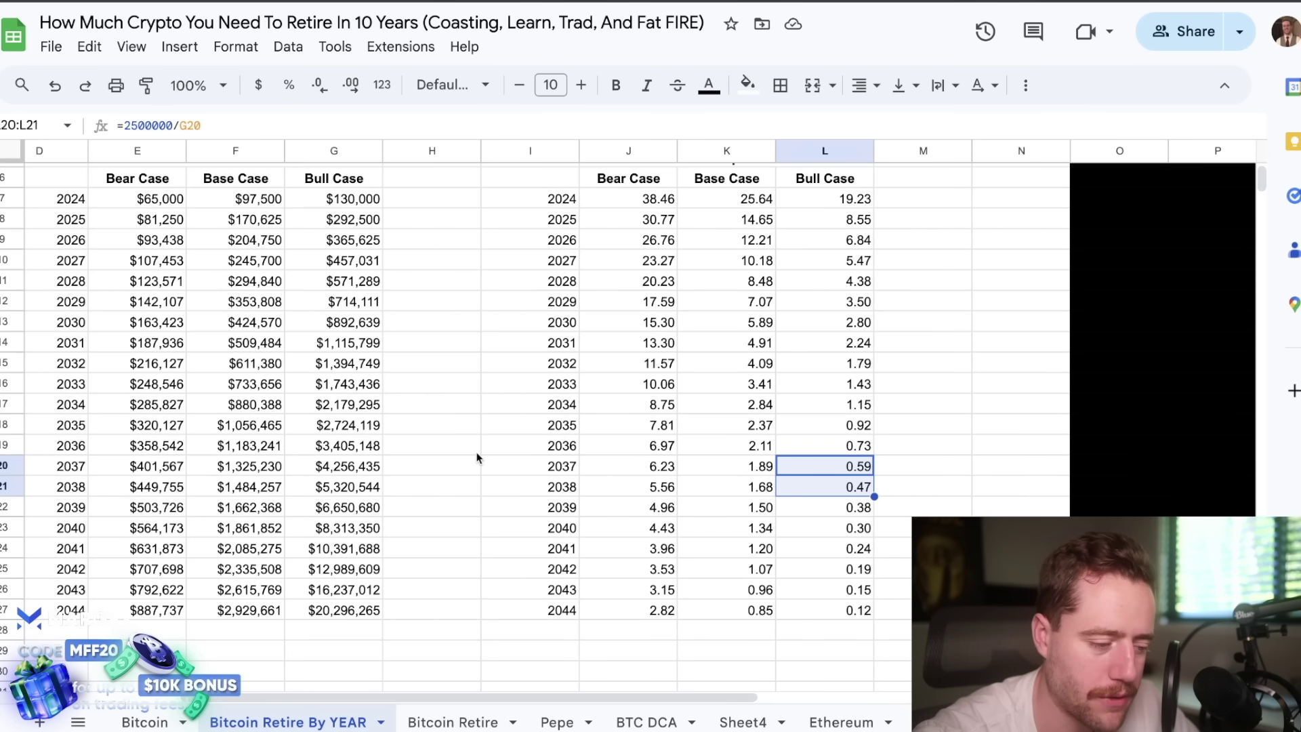
pyautogui.moveTo(349, 475); pyautogui.dragTo(349, 486)
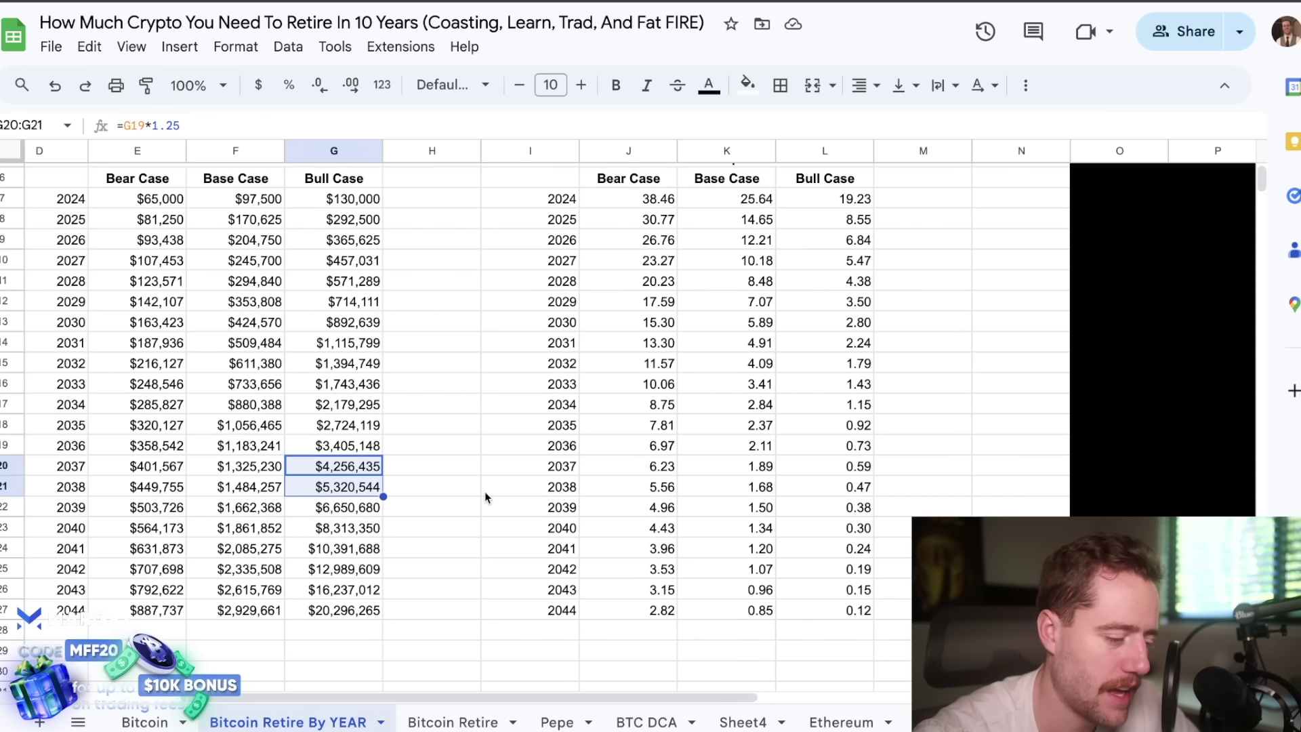
pyautogui.hscroll(-1, 485, 490)
pyautogui.hscroll(1, 617, 488)
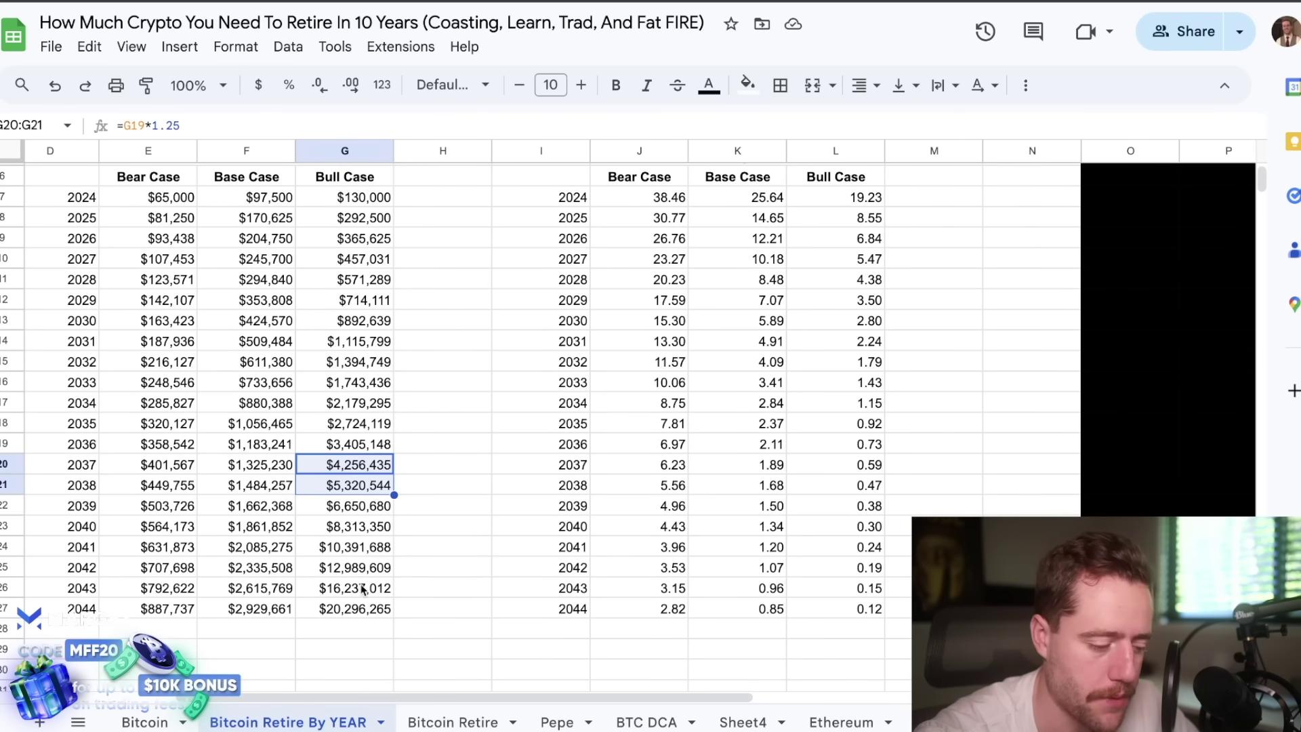
# Compare the 2044 Bull Case Bitcoin price with the Bitcoin amount required for 100k Spend that year
pyautogui.click(336, 609)
pyautogui.click(840, 614)
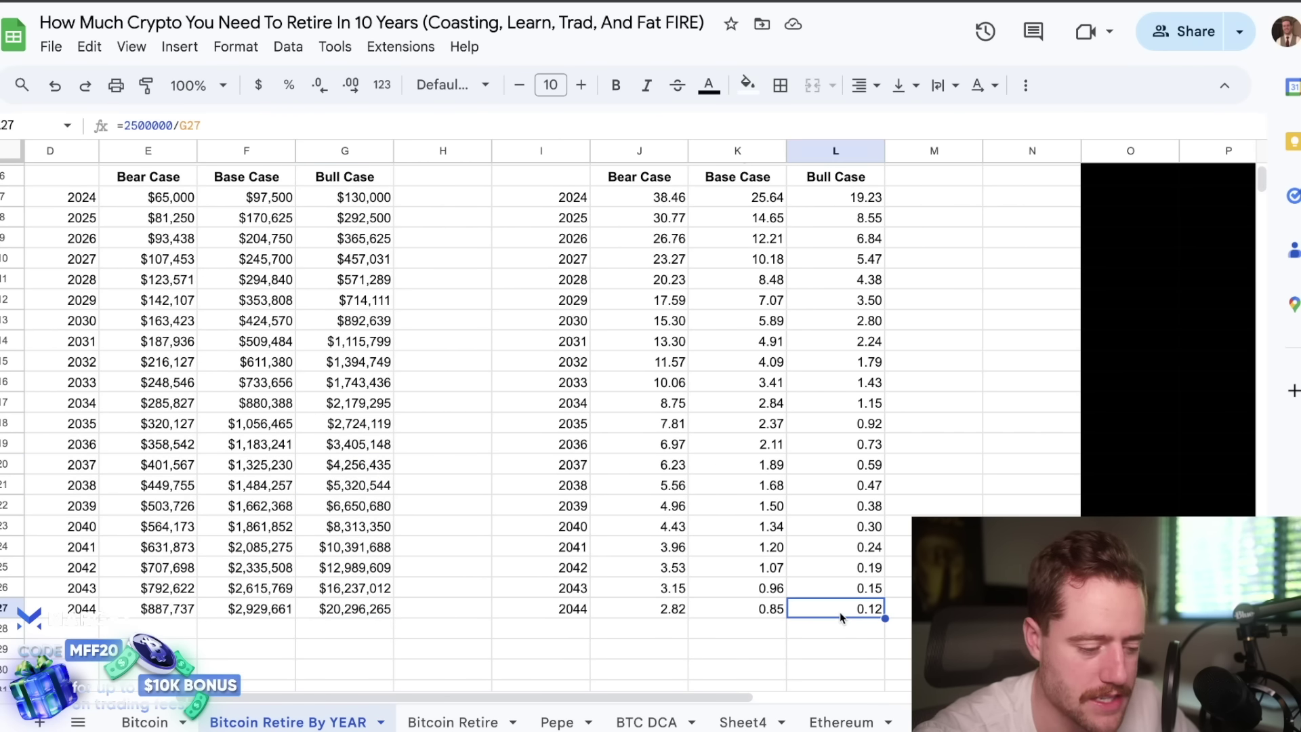
pyautogui.click(377, 629)
pyautogui.click(382, 612)
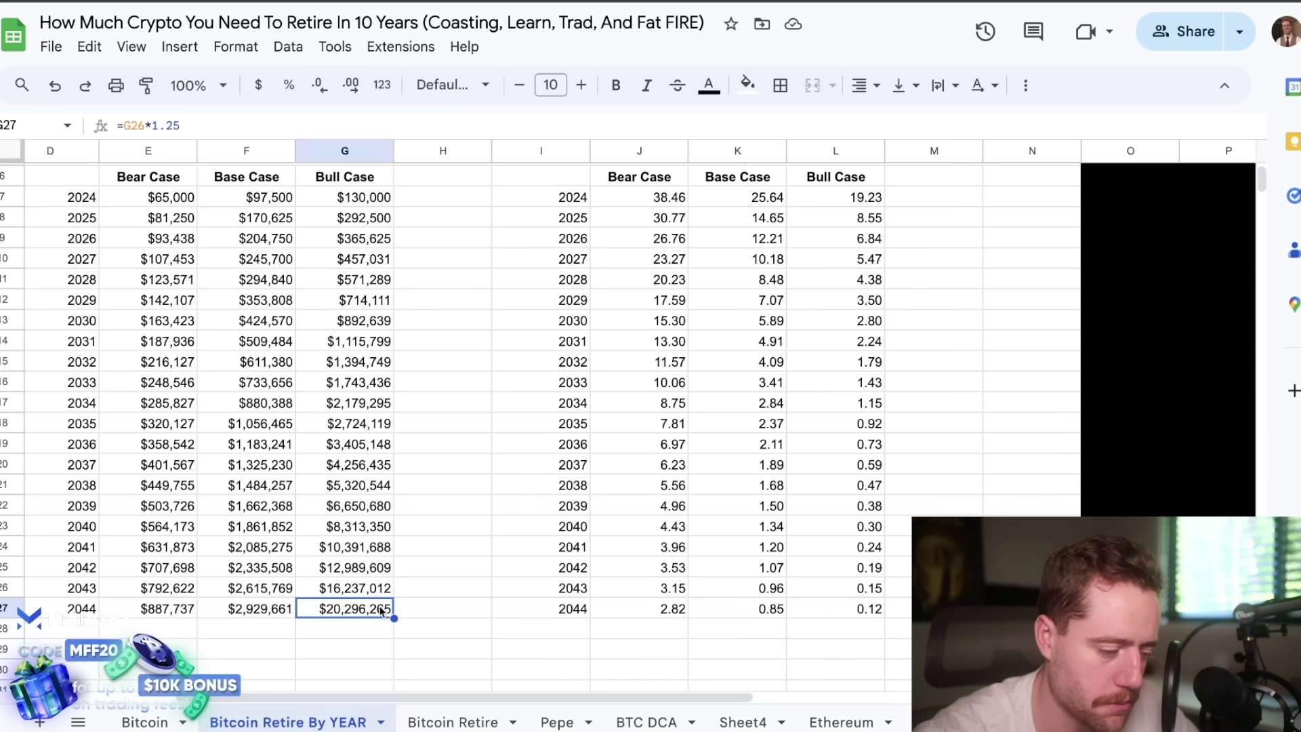
pyautogui.click(863, 615)
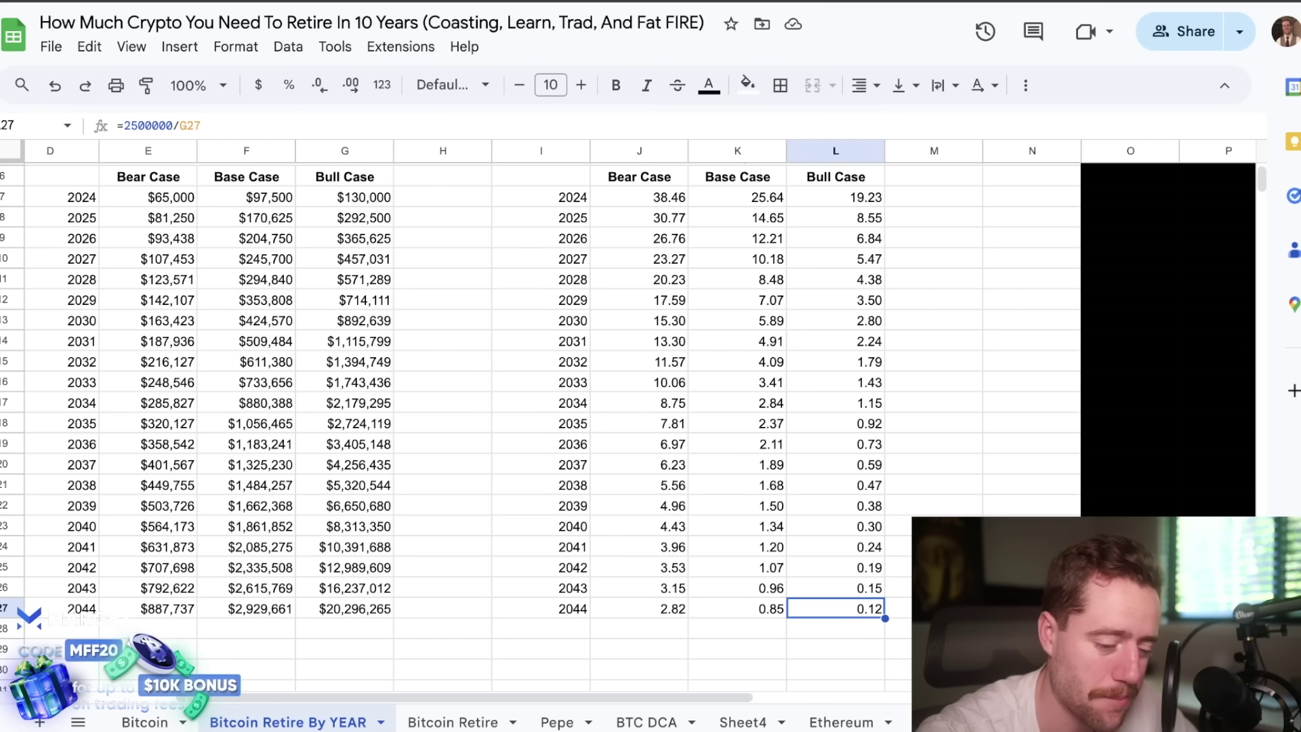
pyautogui.scroll(-1, 599, 433)
pyautogui.hscroll(1, 600, 433)
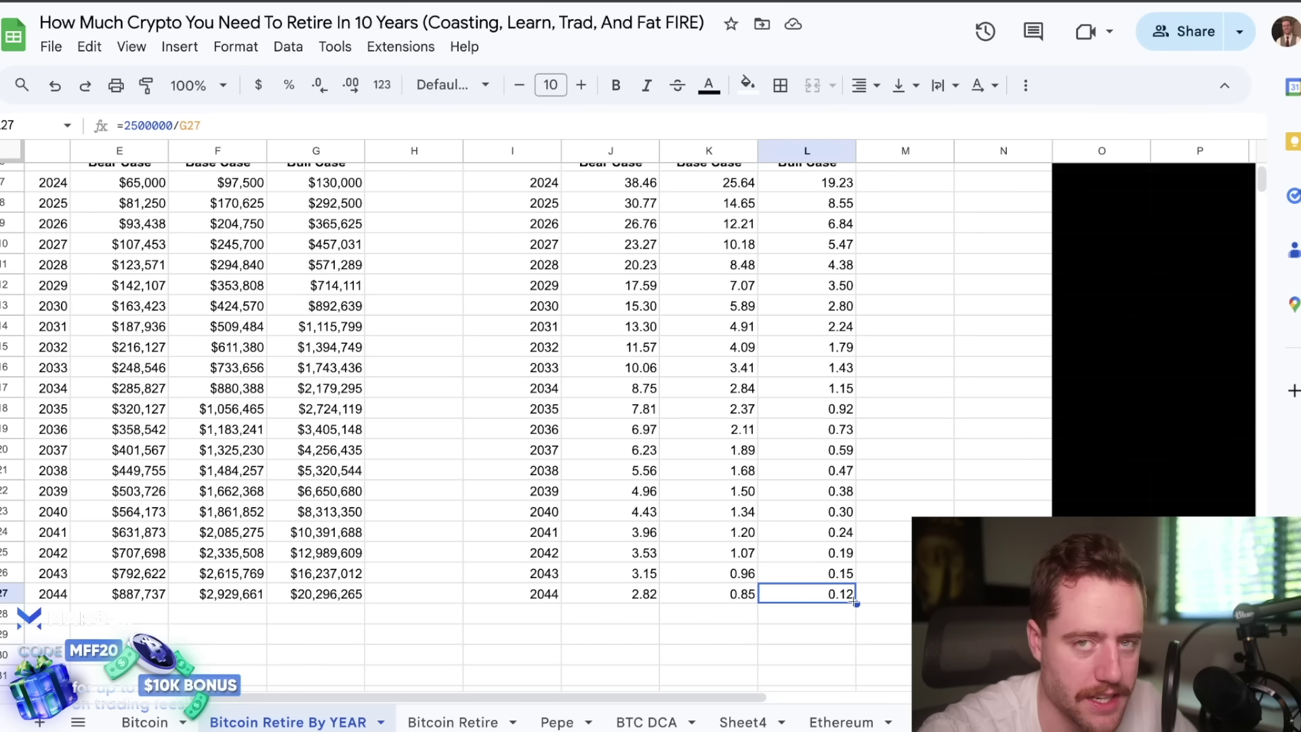
pyautogui.scroll(1, 857, 603)
pyautogui.hscroll(1, 856, 603)
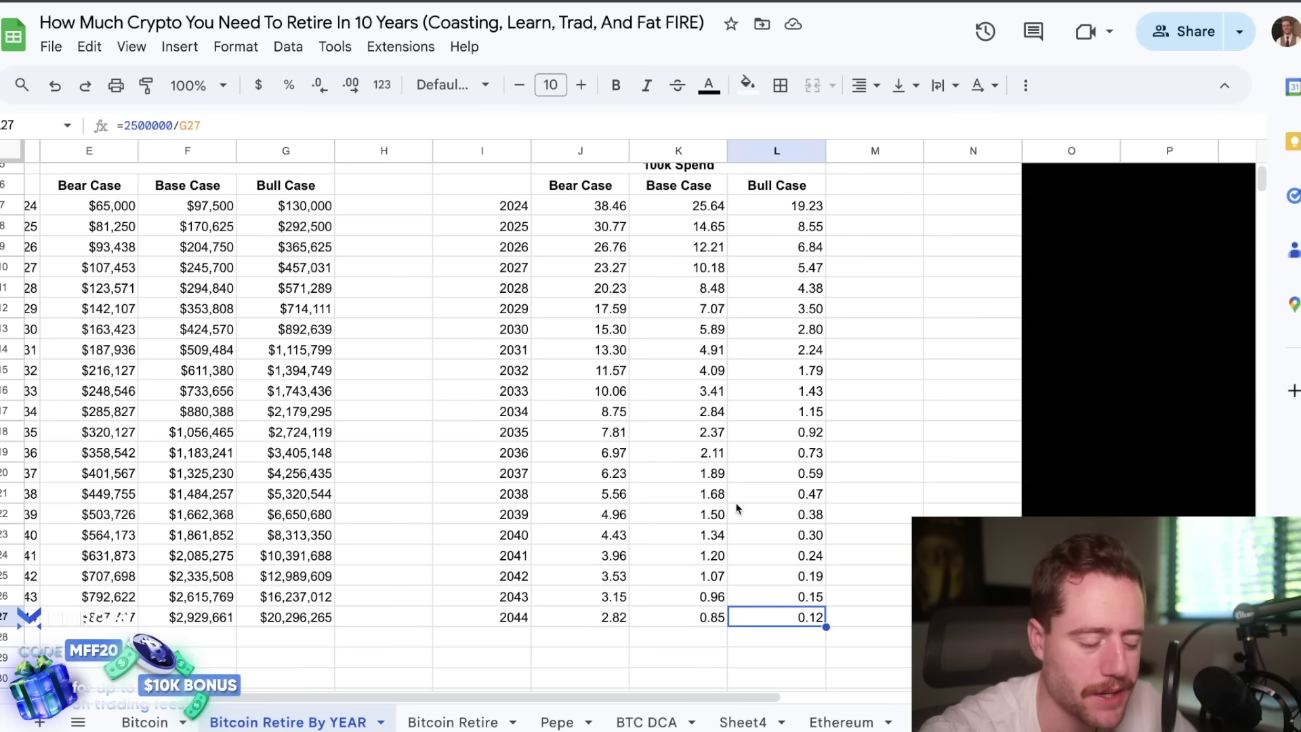
pyautogui.click(282, 624)
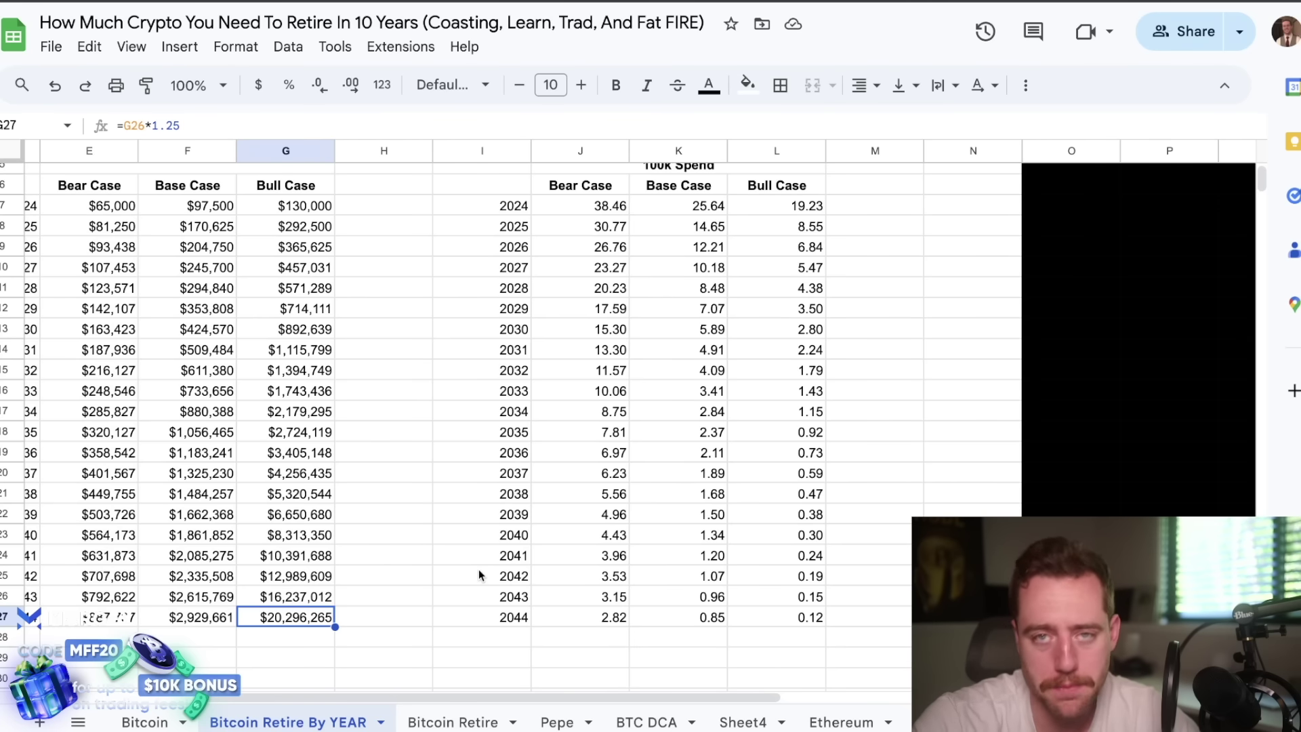
pyautogui.hscroll(2, 810, 620)
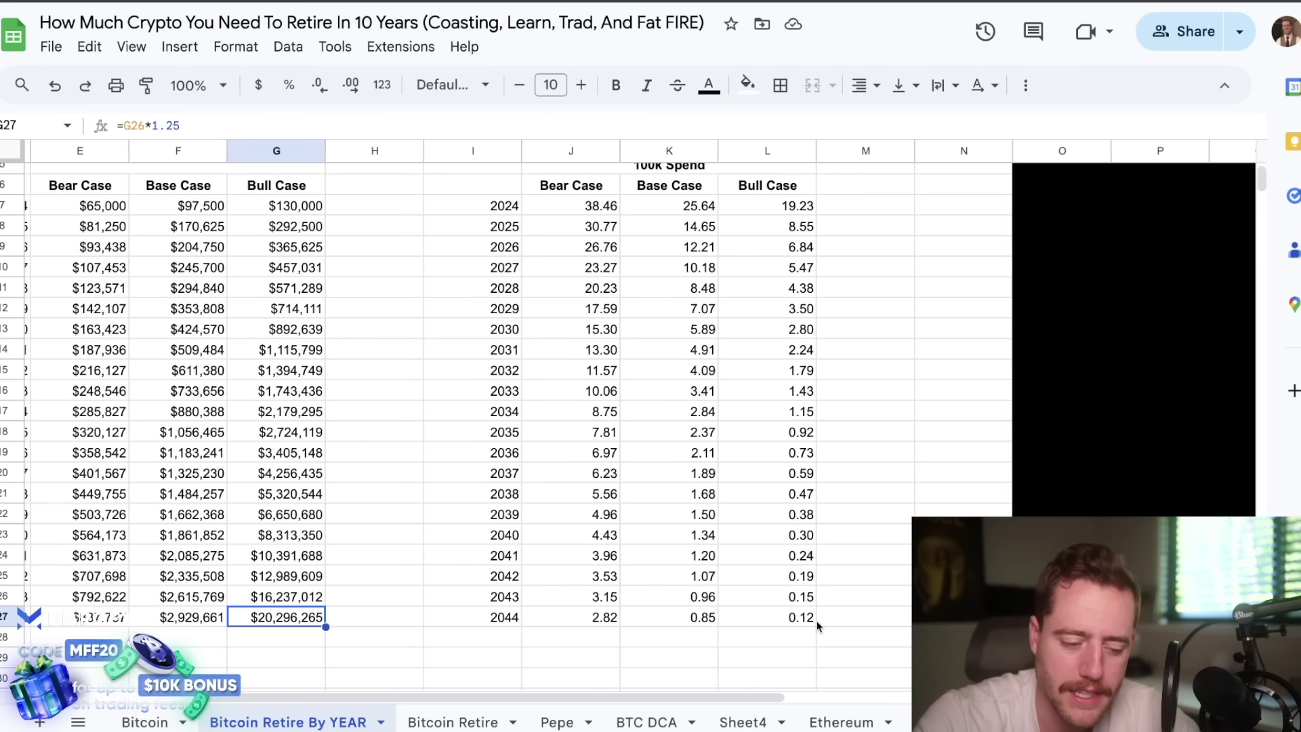
# Reveal the 300k Spend table by changing the fill of O5:R27 to white
pyautogui.scroll(1, 813, 624)
pyautogui.hscroll(4, 817, 624)
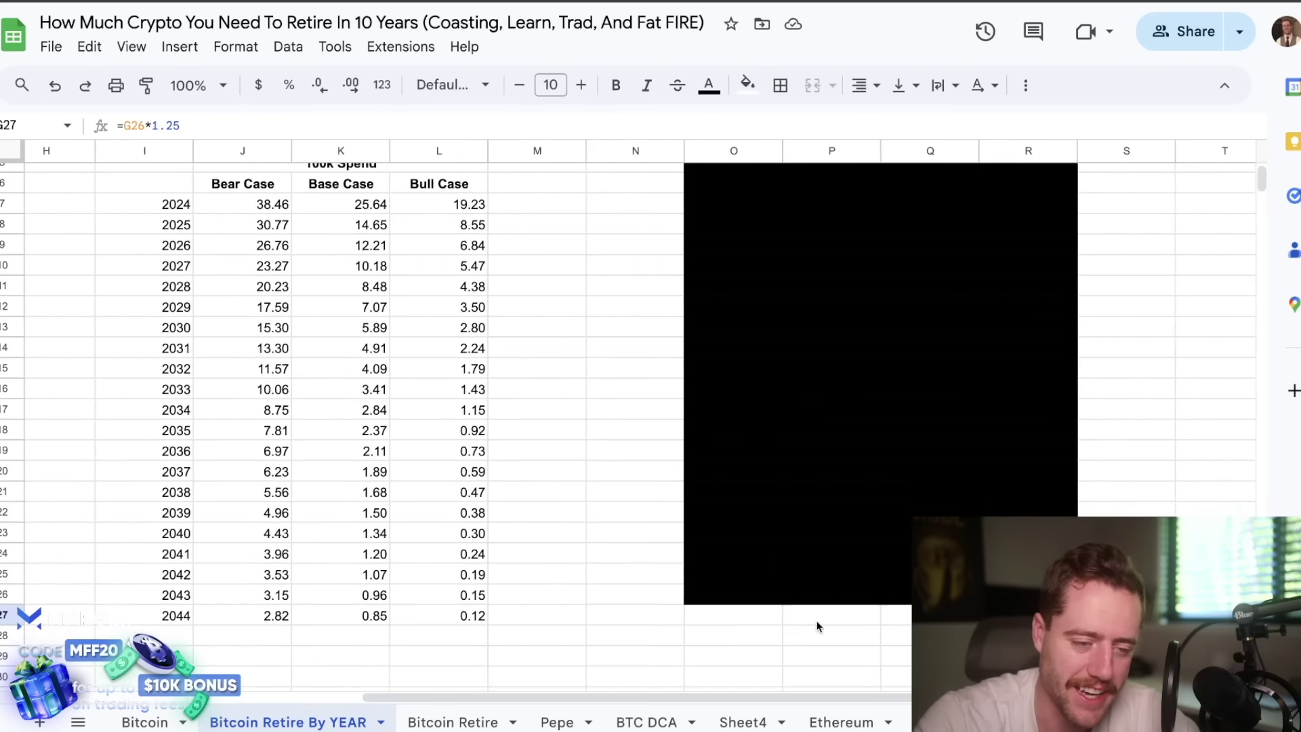
pyautogui.scroll(1, 817, 624)
pyautogui.click(591, 209)
pyautogui.moveTo(592, 209); pyautogui.dragTo(894, 662)
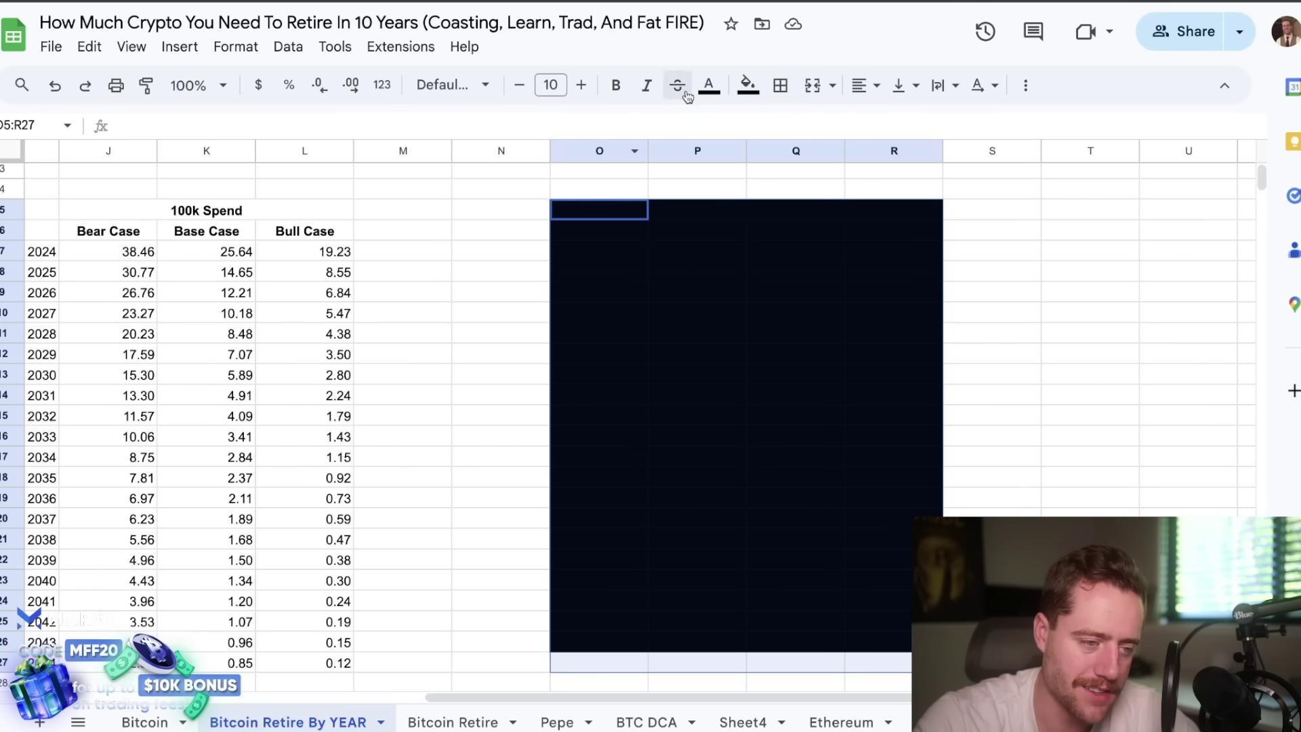
pyautogui.click(748, 91)
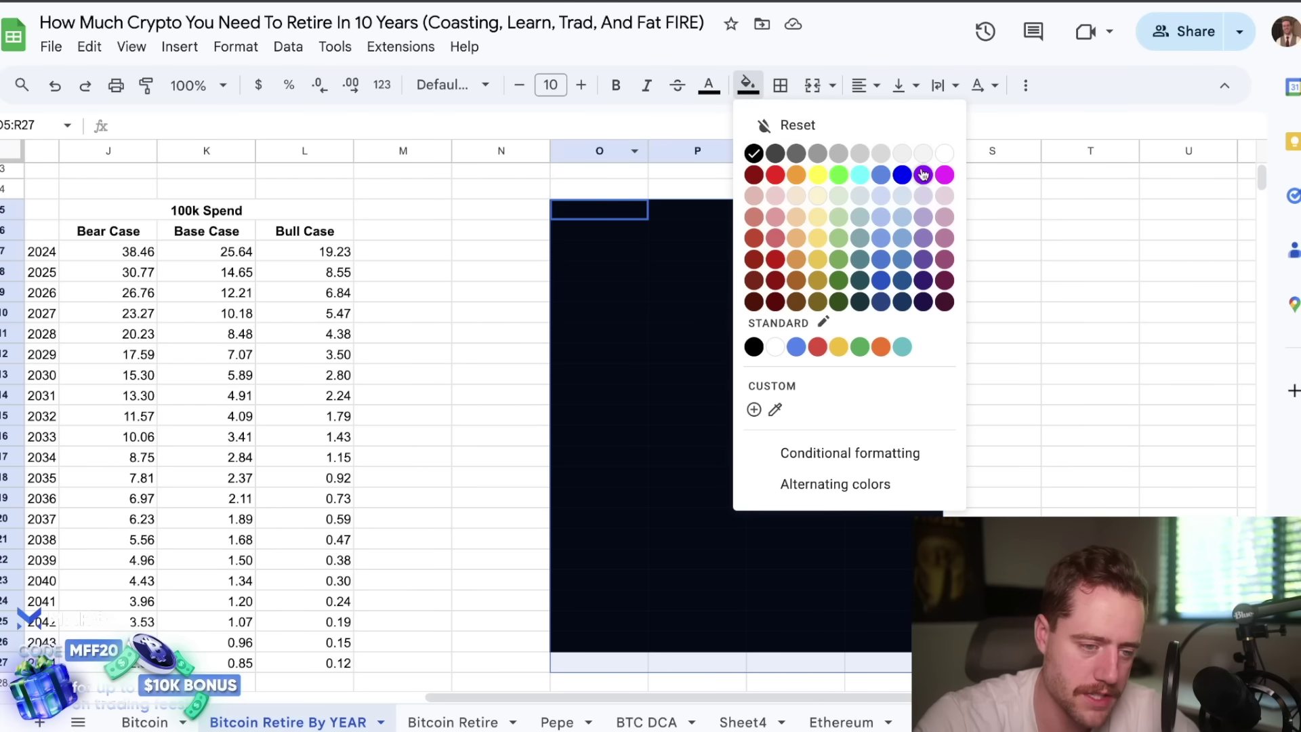
pyautogui.click(945, 153)
pyautogui.scroll(-2, 833, 393)
pyautogui.hscroll(-2, 833, 393)
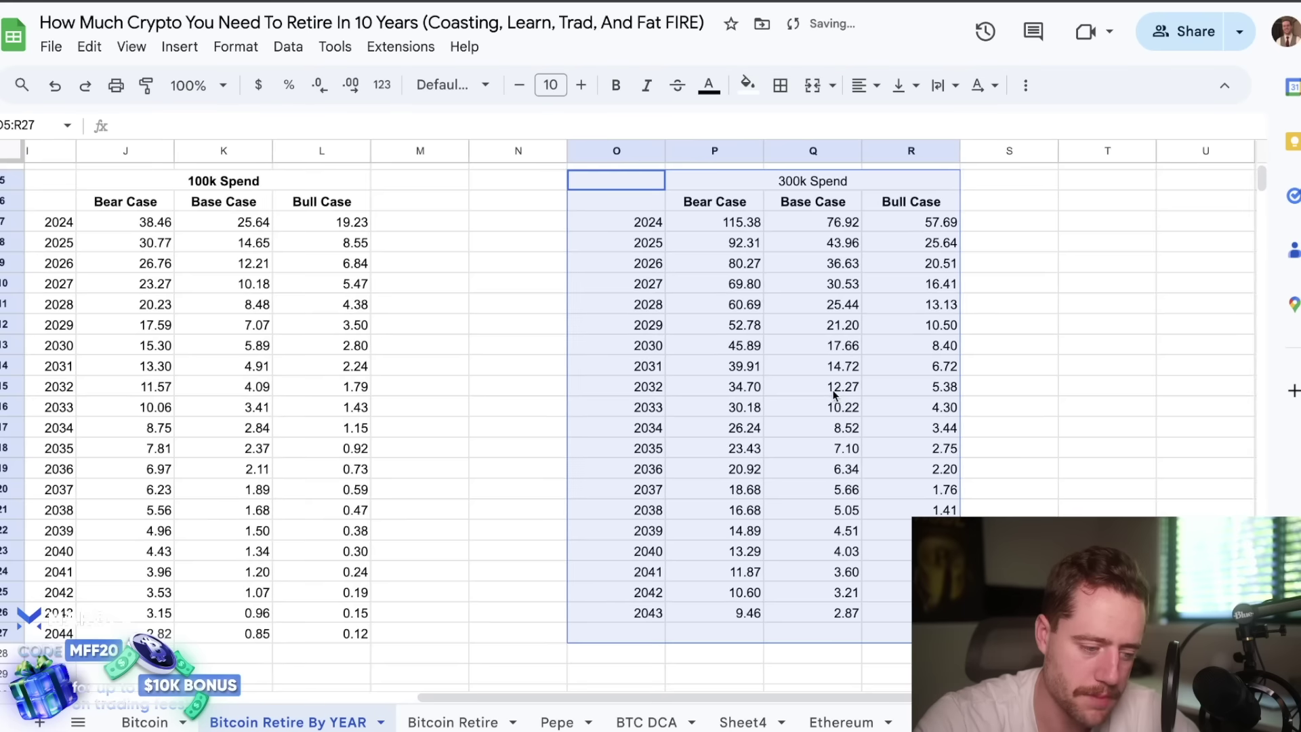
pyautogui.scroll(1, 833, 394)
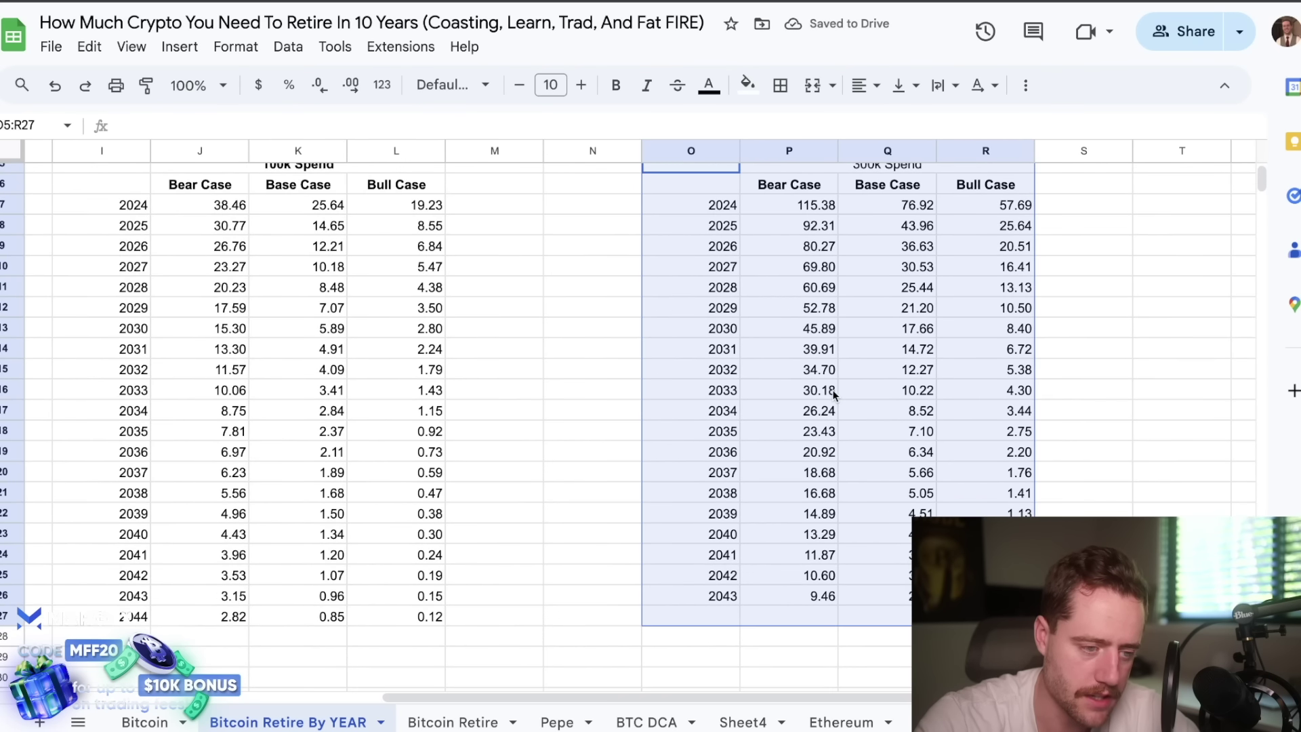
# Extend the 300k Spend table's formulas down to 2044 and clear the surplus 2045 entries in row 28
pyautogui.moveTo(738, 600); pyautogui.dragTo(691, 638)
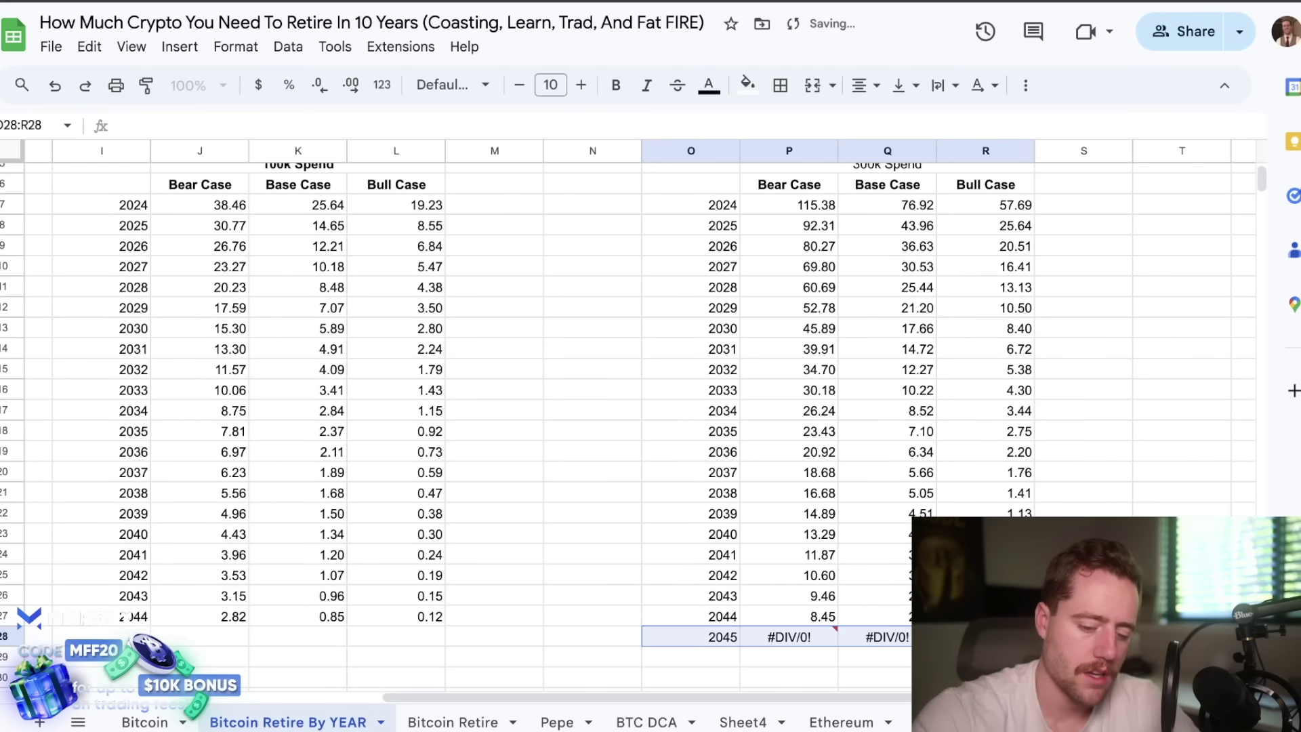
pyautogui.click(863, 638)
pyautogui.press('Delete')
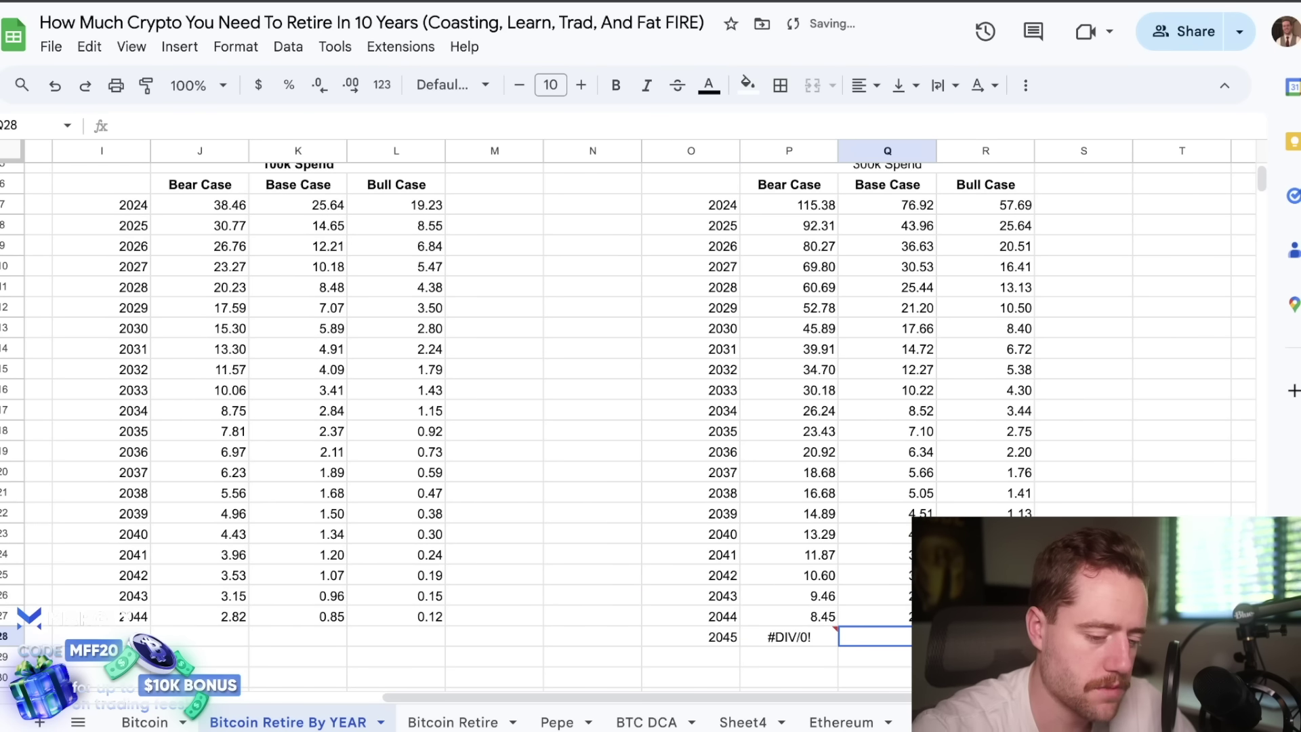
pyautogui.click(828, 640)
pyautogui.press('Delete')
pyautogui.click(733, 636)
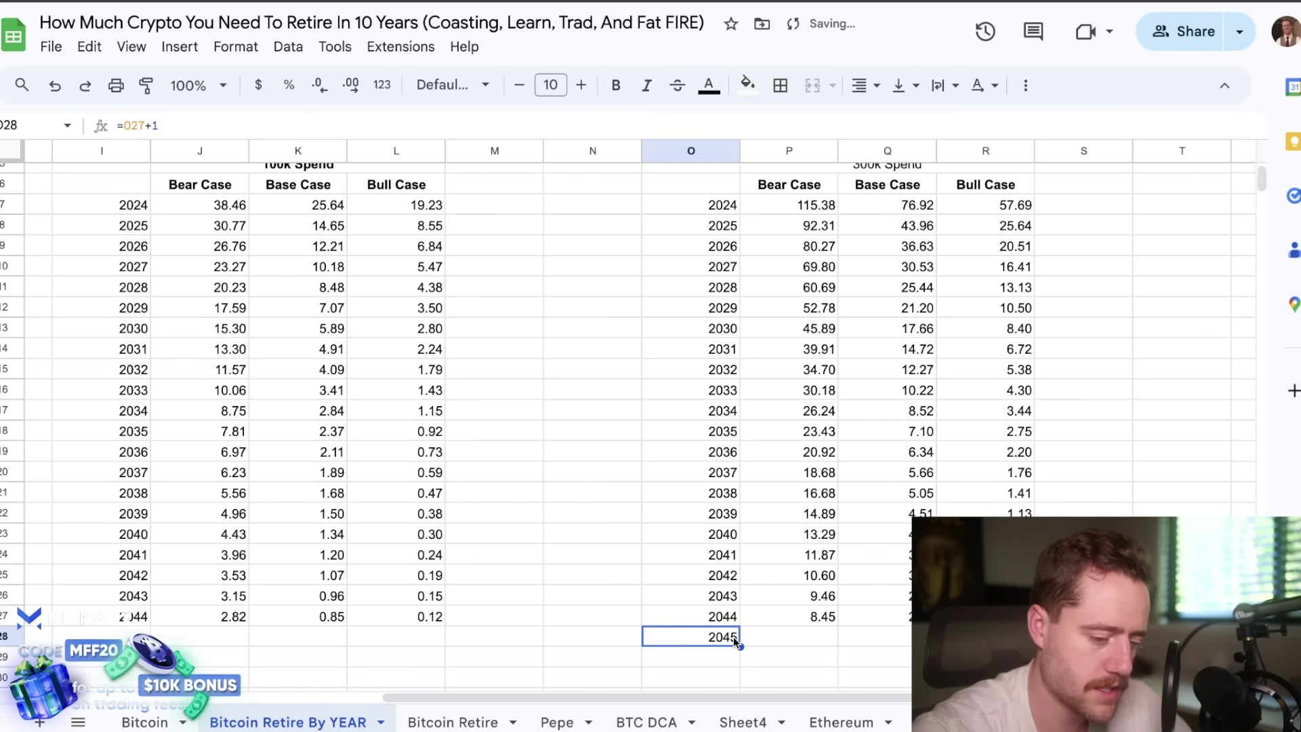
pyautogui.press('Delete')
# Compare the 2044 Base Case Bitcoin price with the Base Case Bitcoin amount required for 300k Spend that year
pyautogui.hscroll(-5, 197, 224)
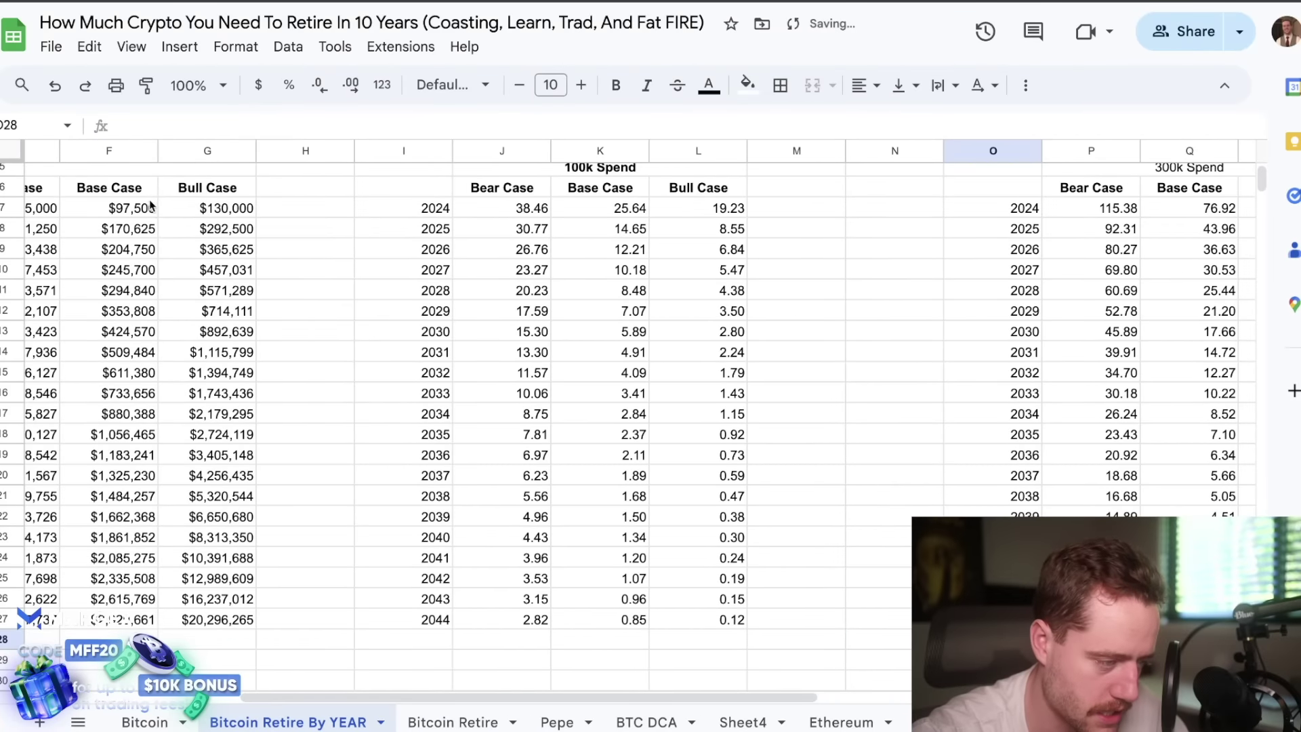
pyautogui.hscroll(3, 386, 497)
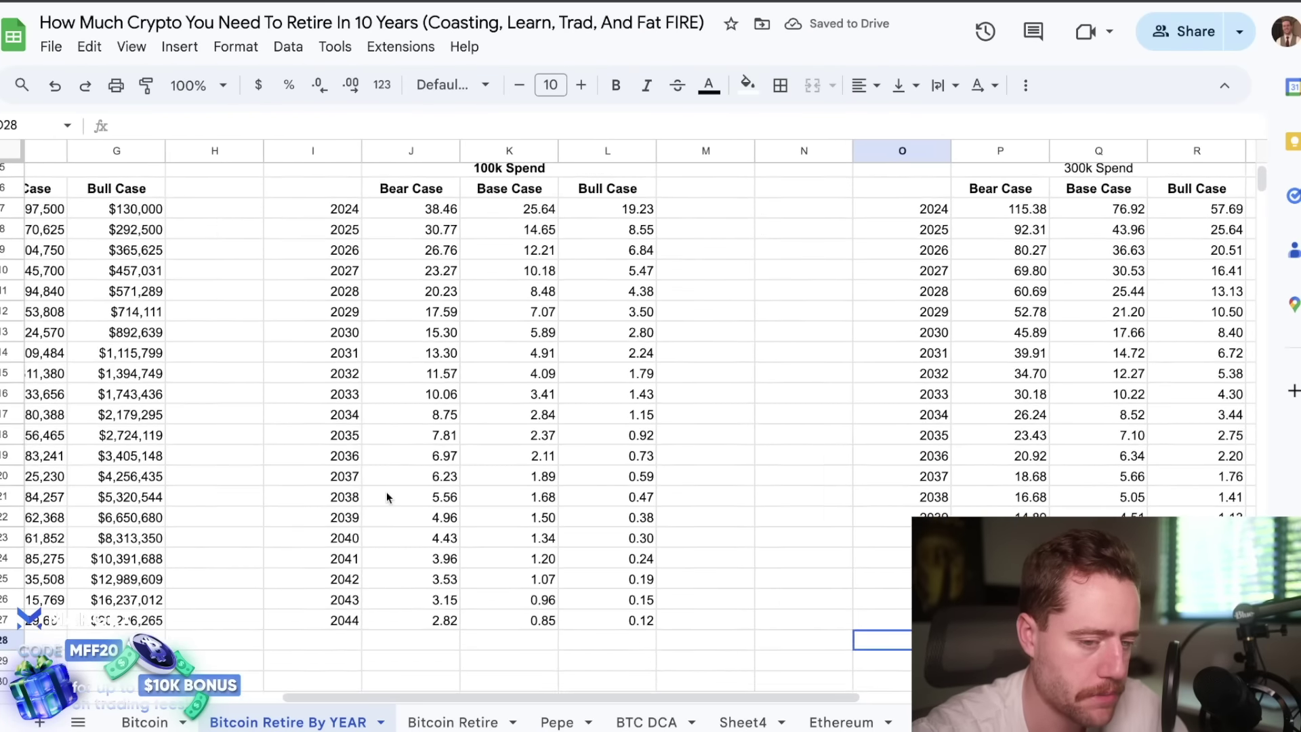
pyautogui.scroll(-3, 387, 491)
pyautogui.hscroll(3, 386, 491)
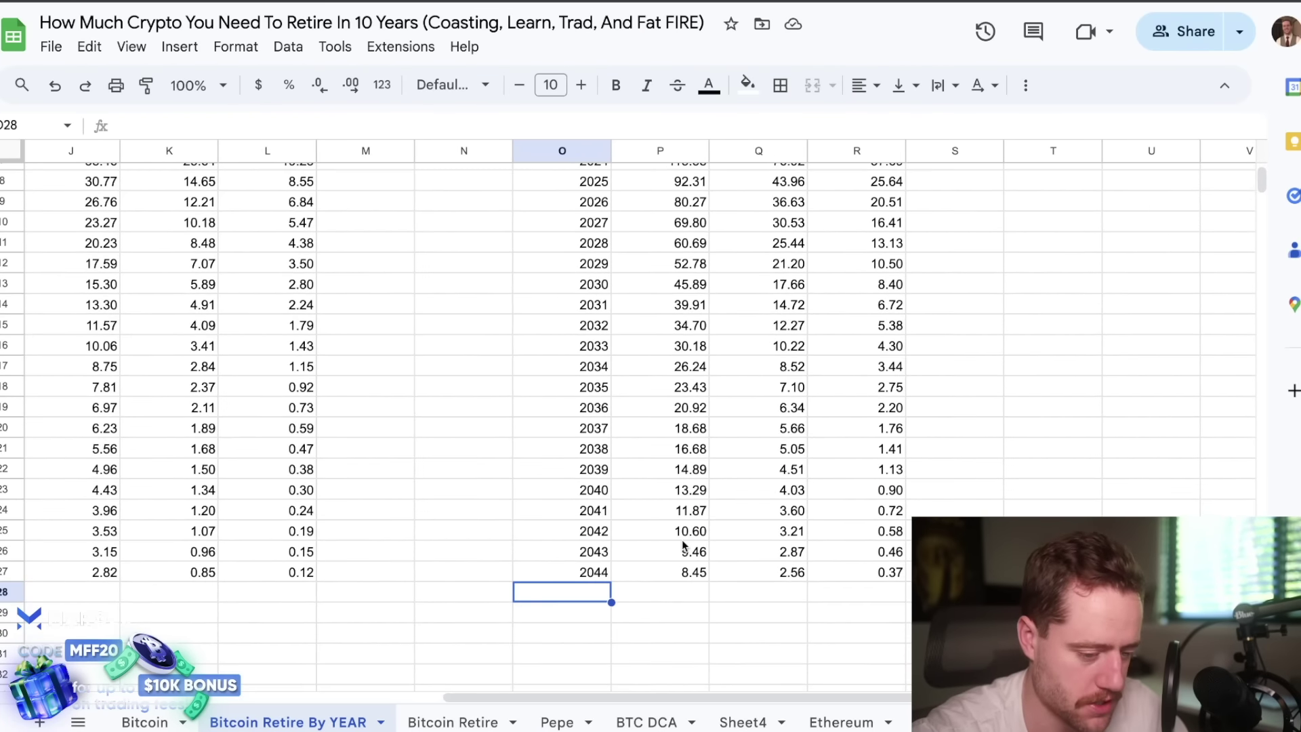
pyautogui.click(813, 549)
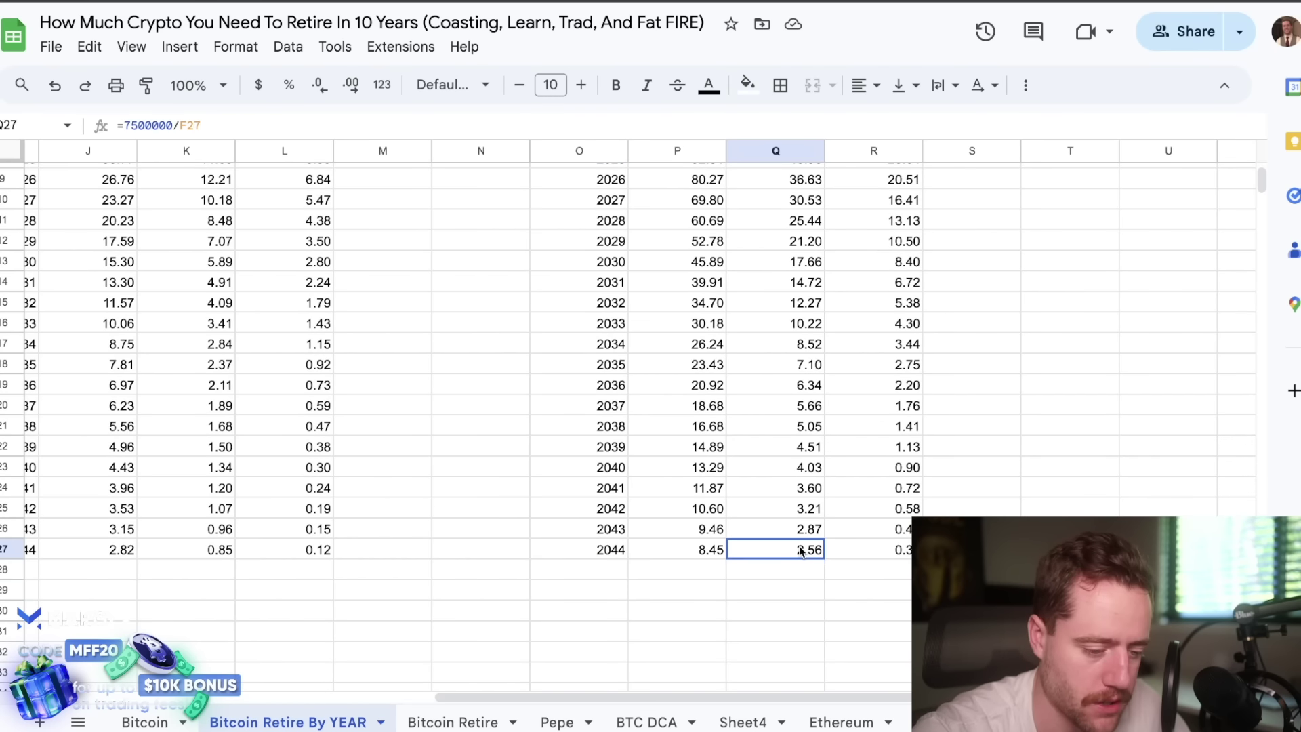
pyautogui.hscroll(-5, 479, 589)
pyautogui.scroll(-3, 479, 590)
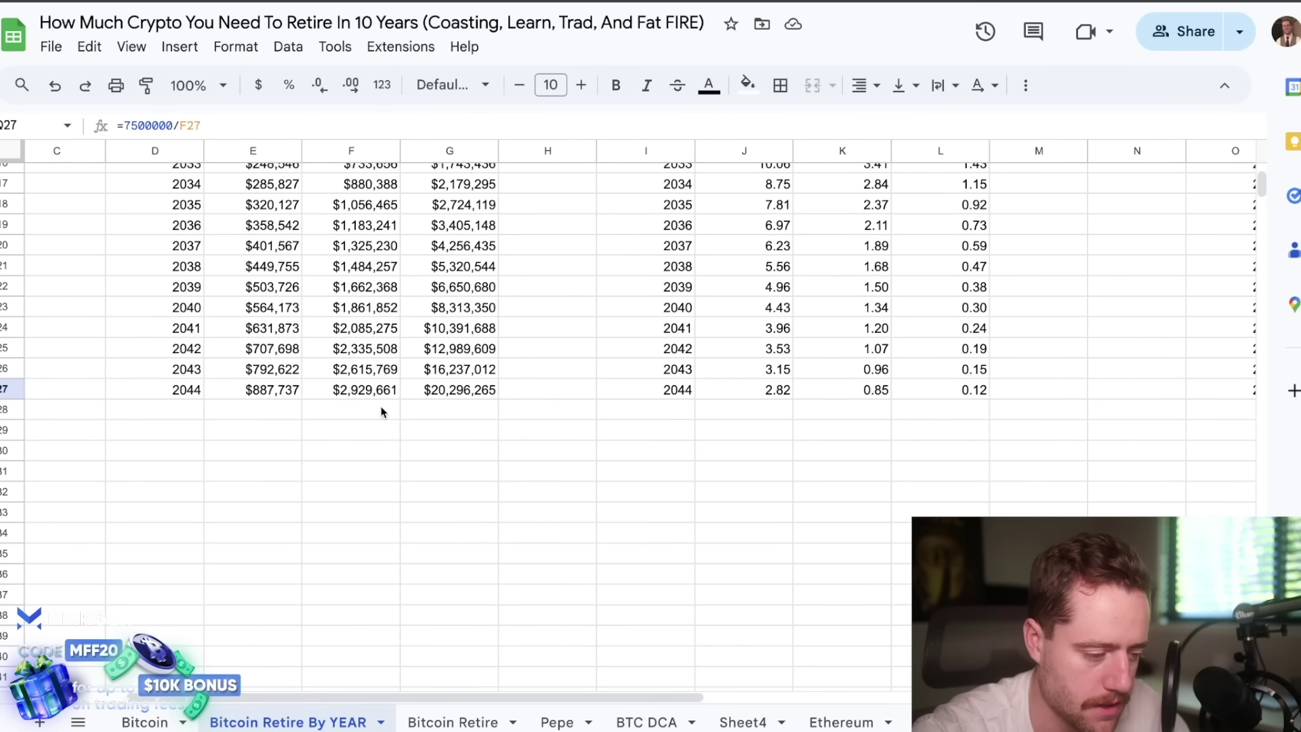
pyautogui.click(381, 391)
pyautogui.scroll(2, 558, 449)
pyautogui.hscroll(1, 559, 449)
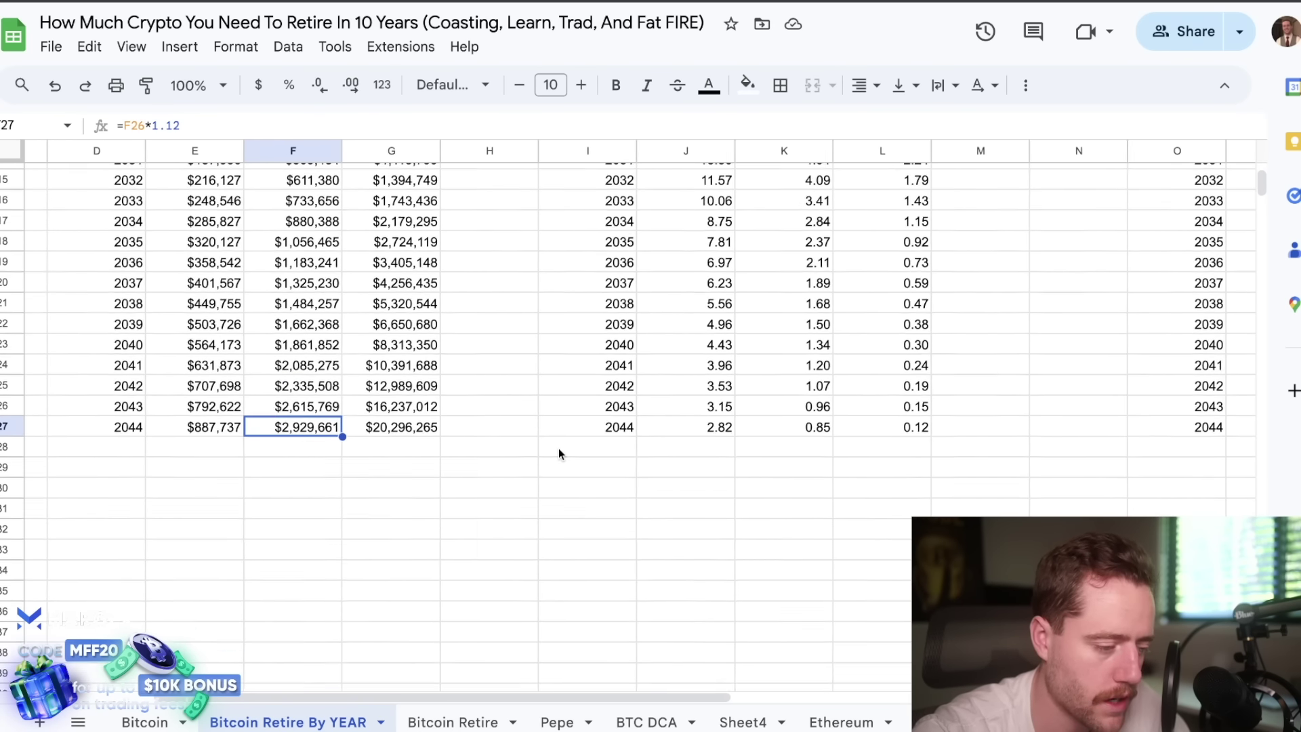
pyautogui.hscroll(5, 650, 522)
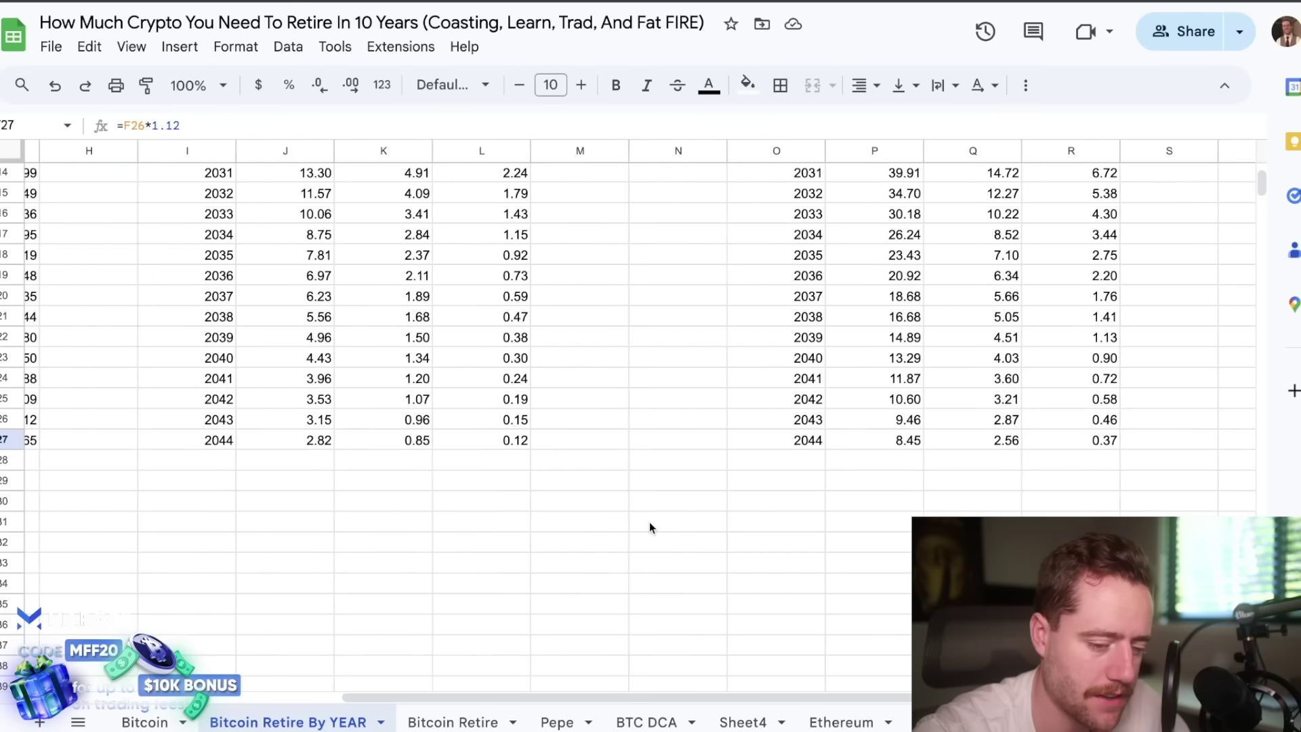
pyautogui.click(972, 442)
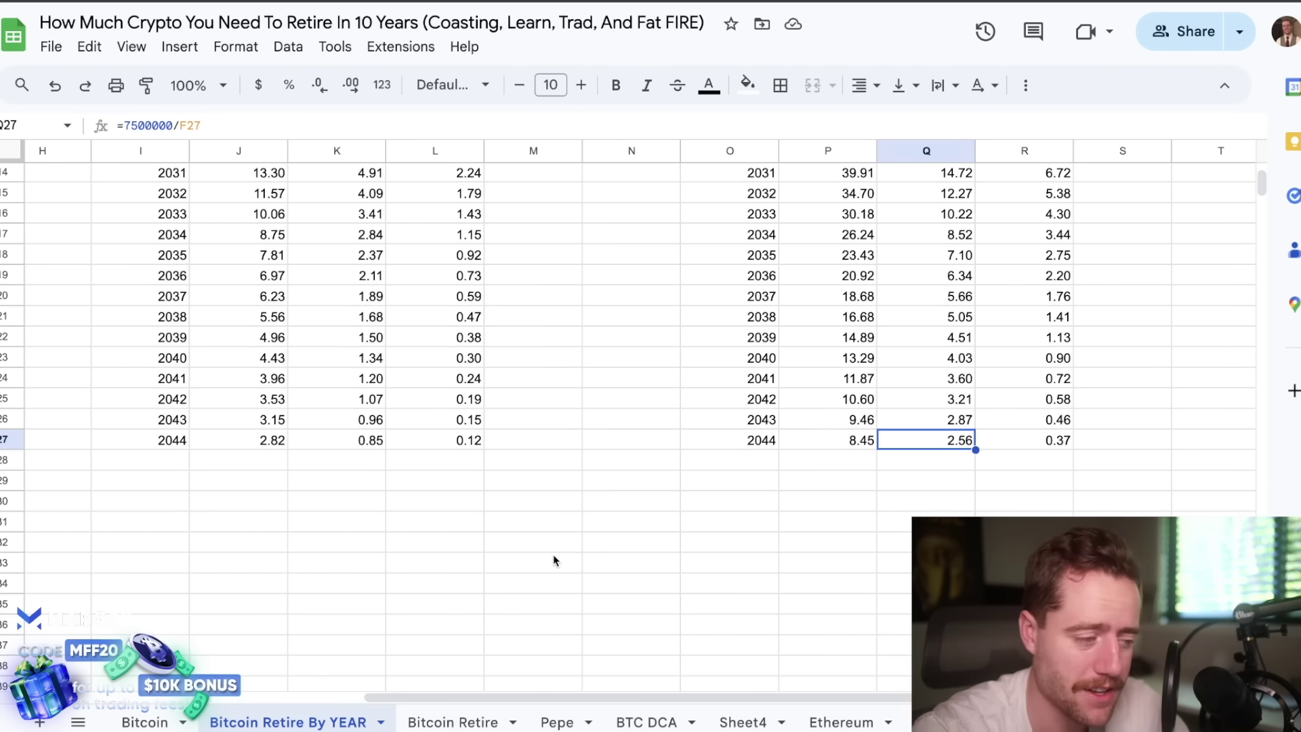
# Check the 2044 Bull Case and Bear Case amounts for 300k Spend, comparing the latter with the Bear Case Bitcoin price
pyautogui.scroll(5, 554, 556)
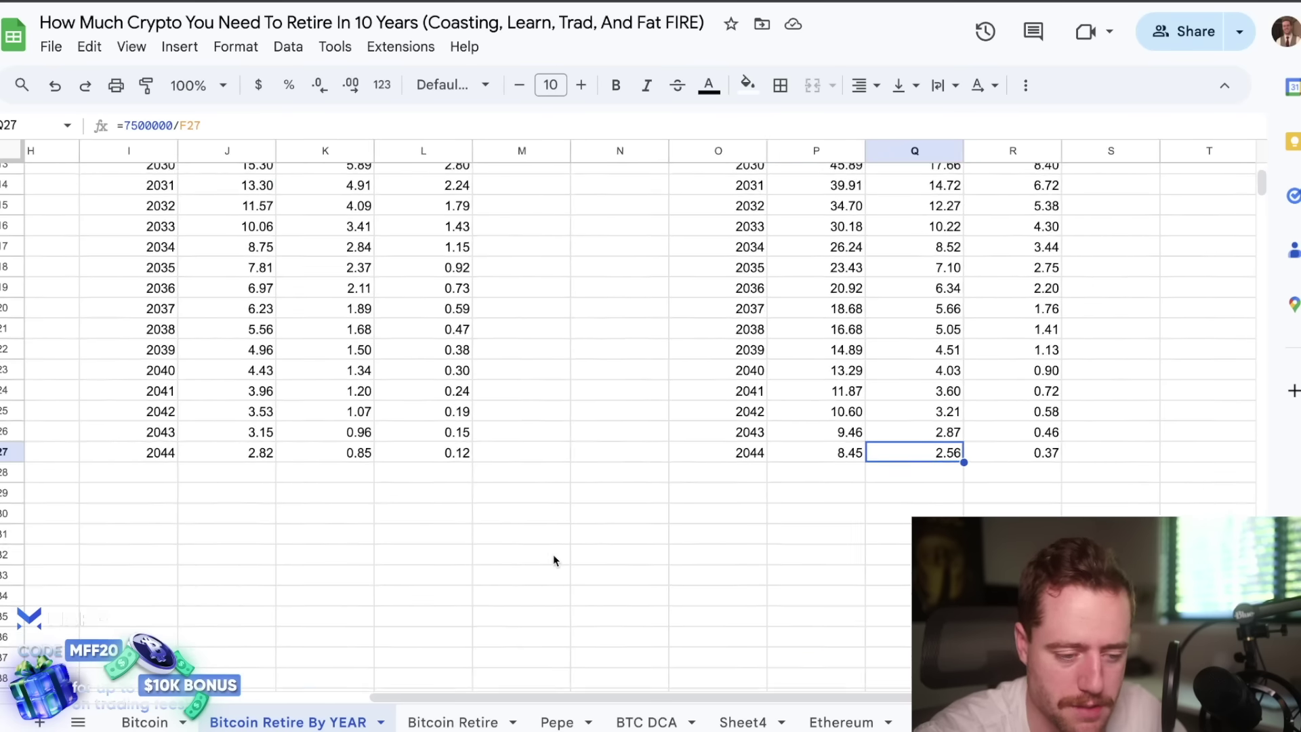
pyautogui.hscroll(-2, 553, 557)
pyautogui.scroll(-3, 554, 559)
pyautogui.hscroll(1, 554, 559)
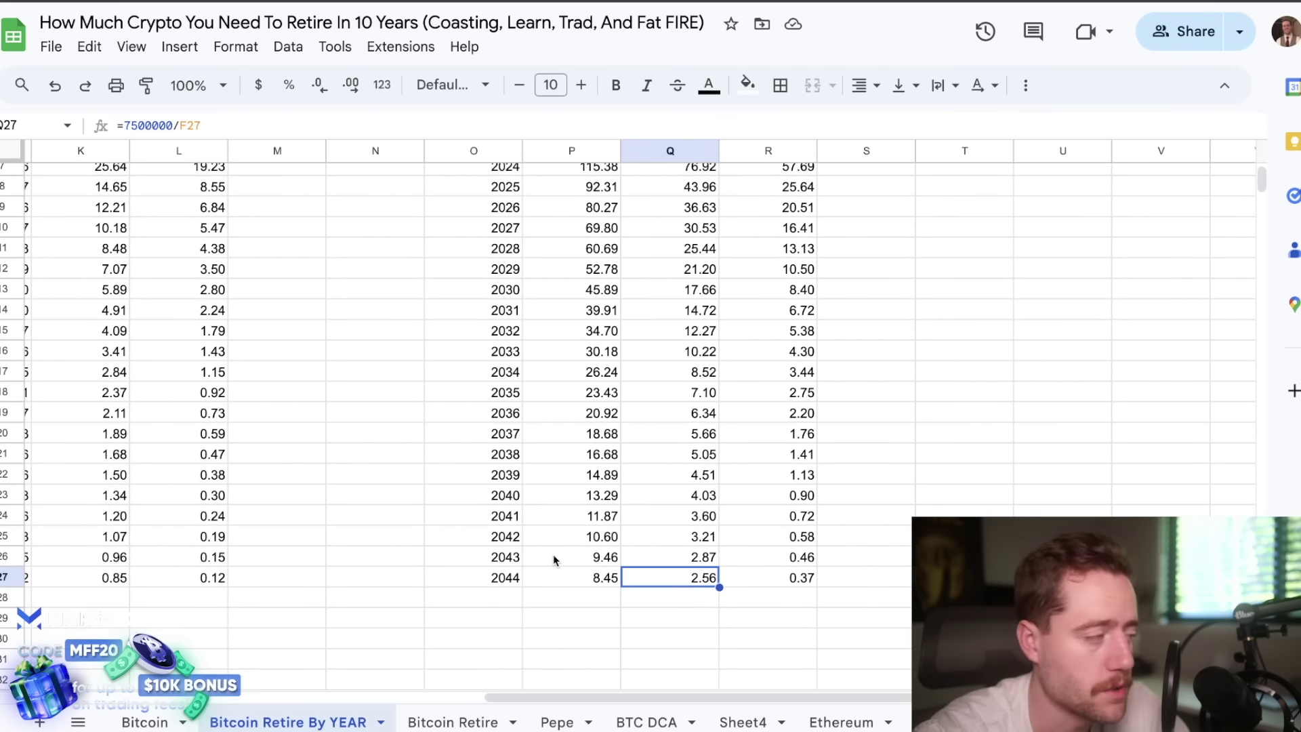
pyautogui.click(763, 577)
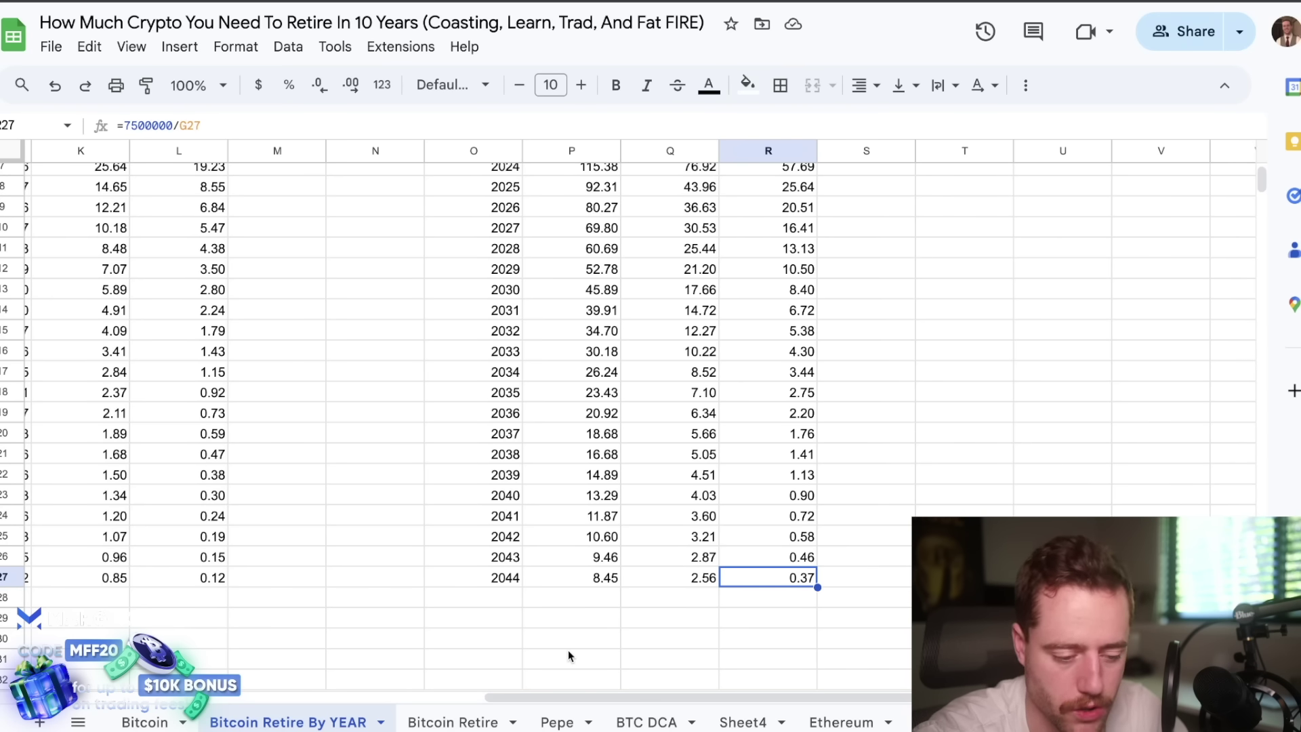
pyautogui.click(602, 580)
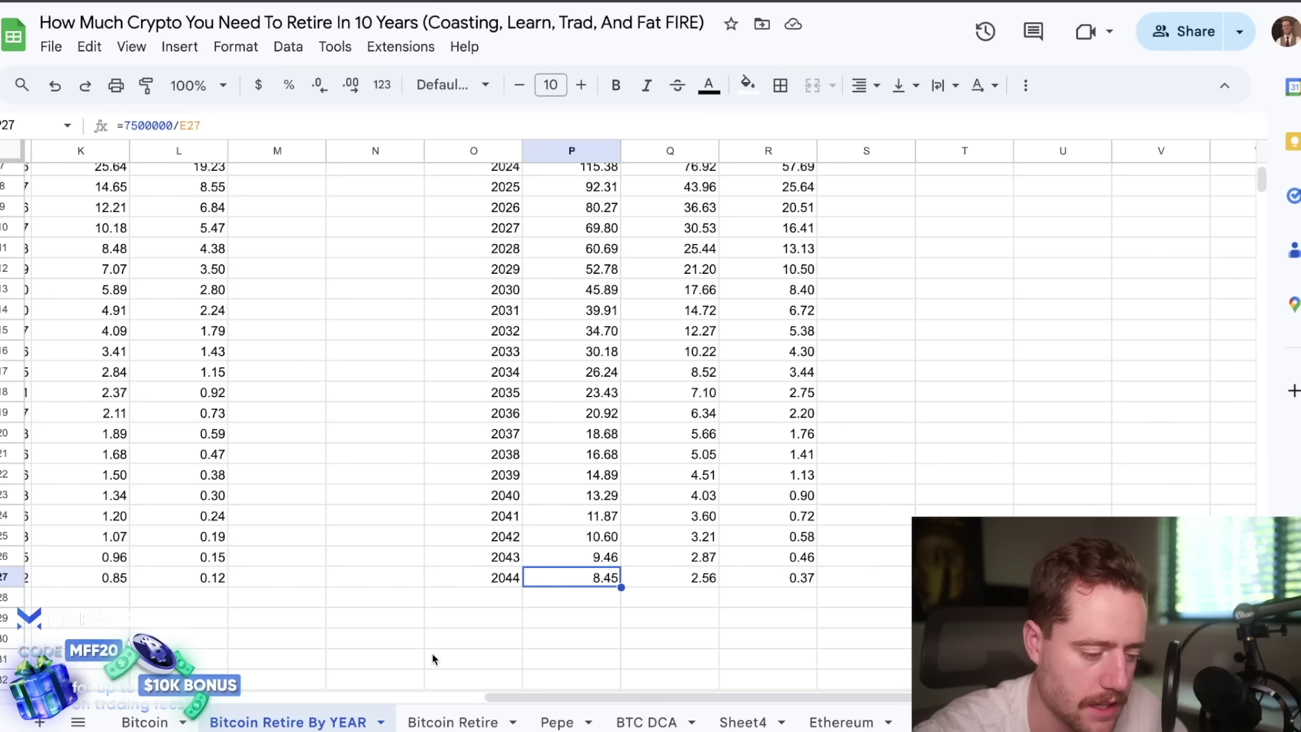
pyautogui.hscroll(-10, 433, 659)
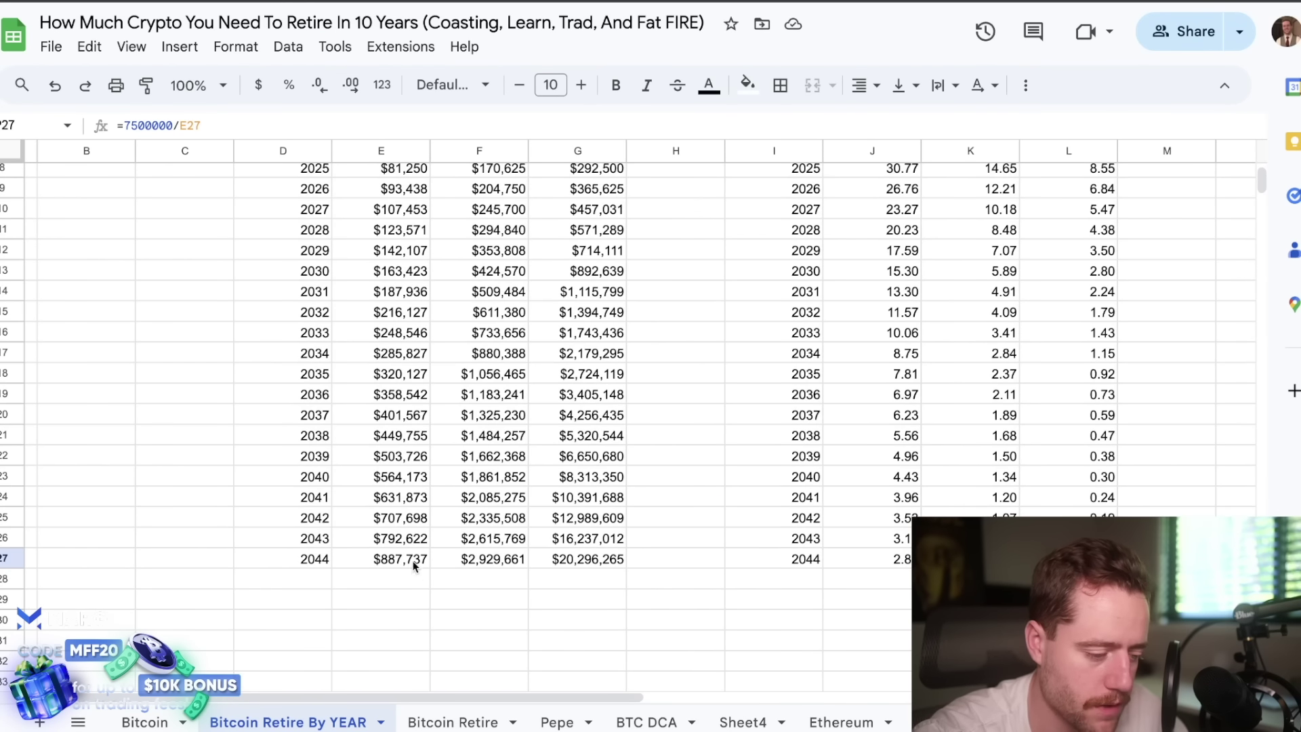
pyautogui.hscroll(8, 538, 626)
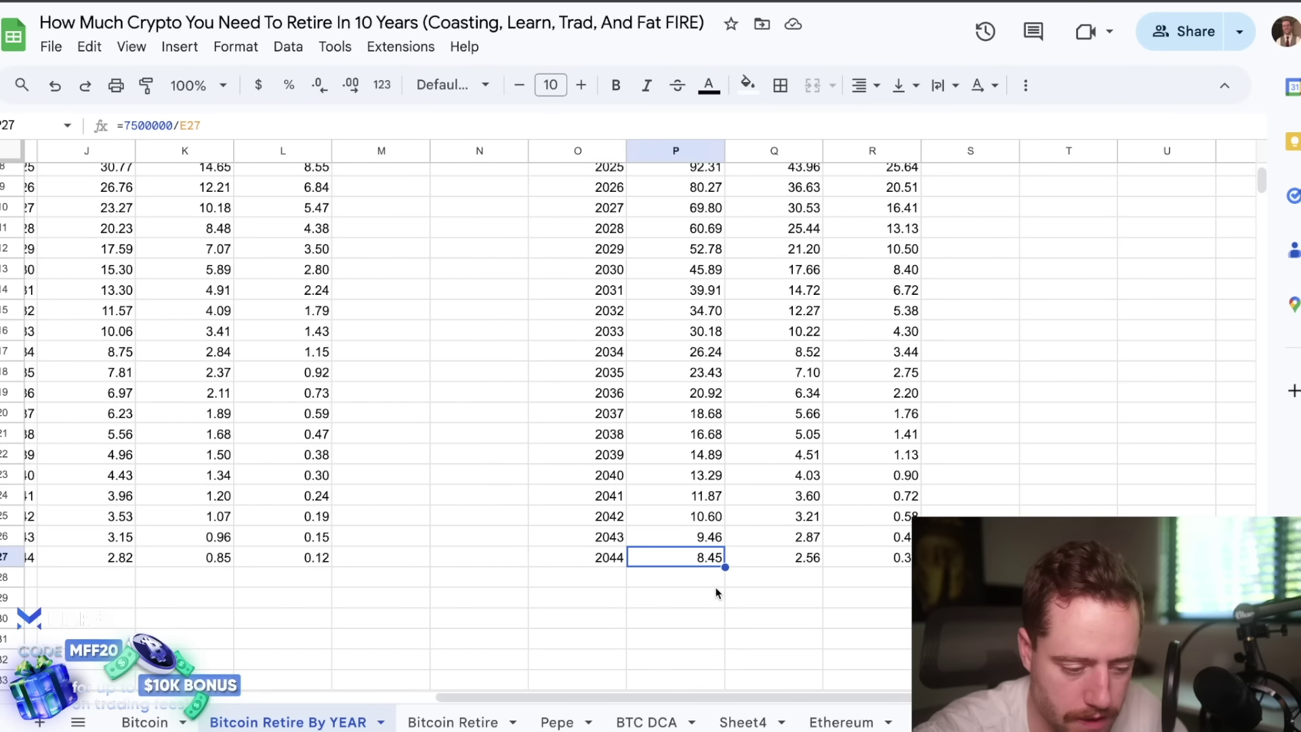
# Select the 2044 Base Case and Bull Case Bitcoin prices in F27:G27 and compare them with the 100k and 300k Spend tables
pyautogui.press('Left')
pyautogui.press('Left')
pyautogui.press('Left')
pyautogui.press('Left')
pyautogui.press('Left')
pyautogui.press('Left')
pyautogui.press('Left')
pyautogui.press('Left')
pyautogui.press('Left')
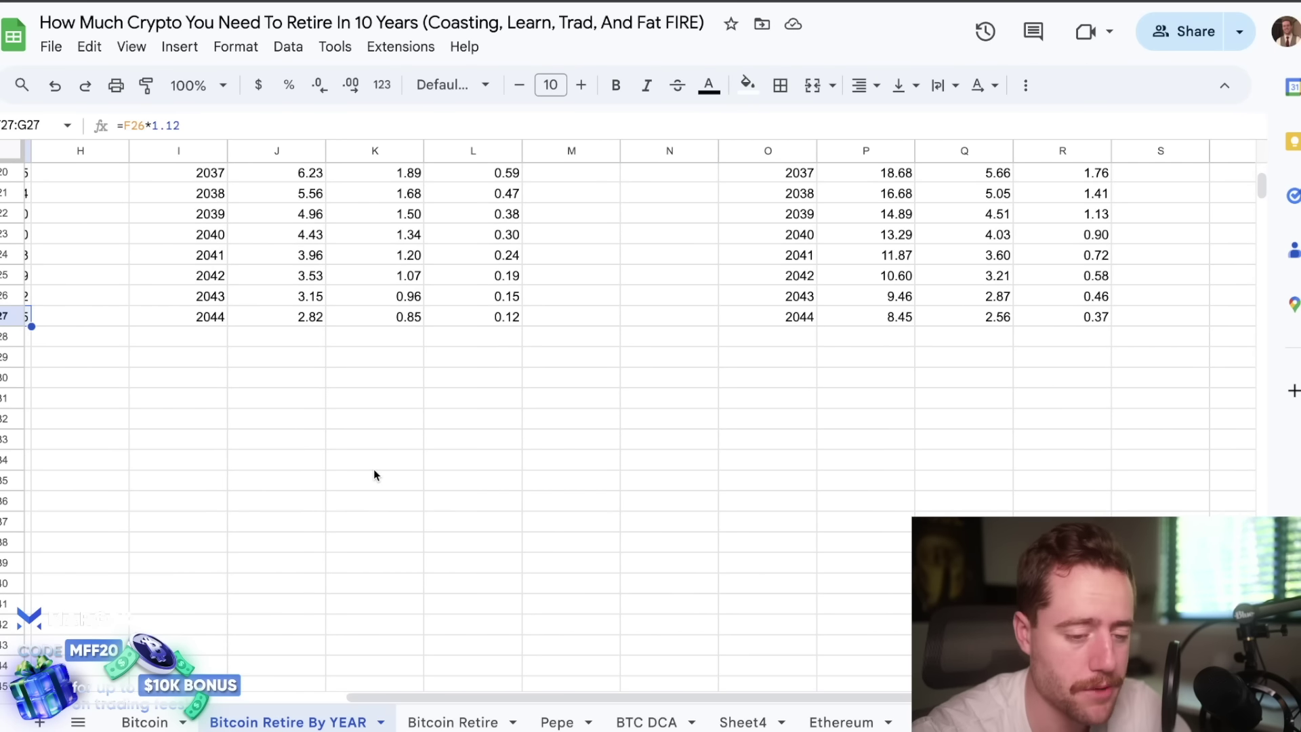
pyautogui.hscroll(-1, 698, 414)
pyautogui.hotkey('shift', 'Left')
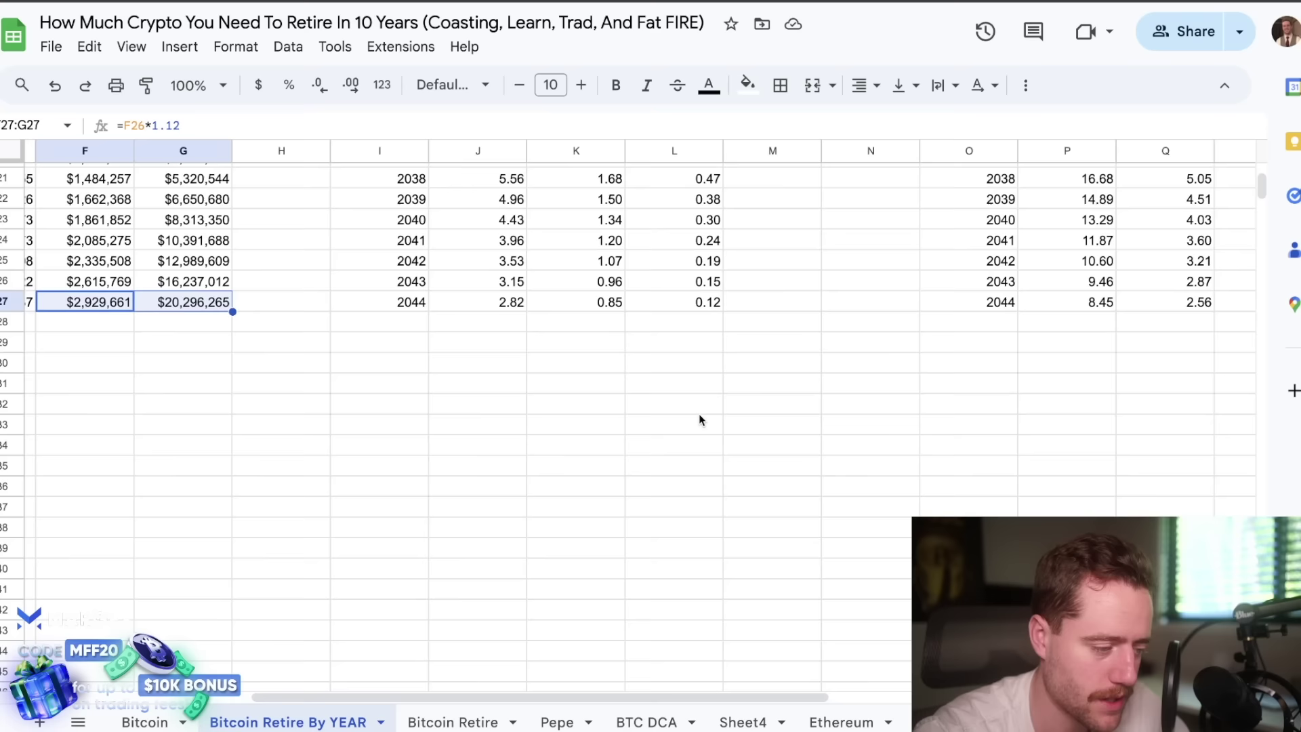
pyautogui.hscroll(-2, 698, 413)
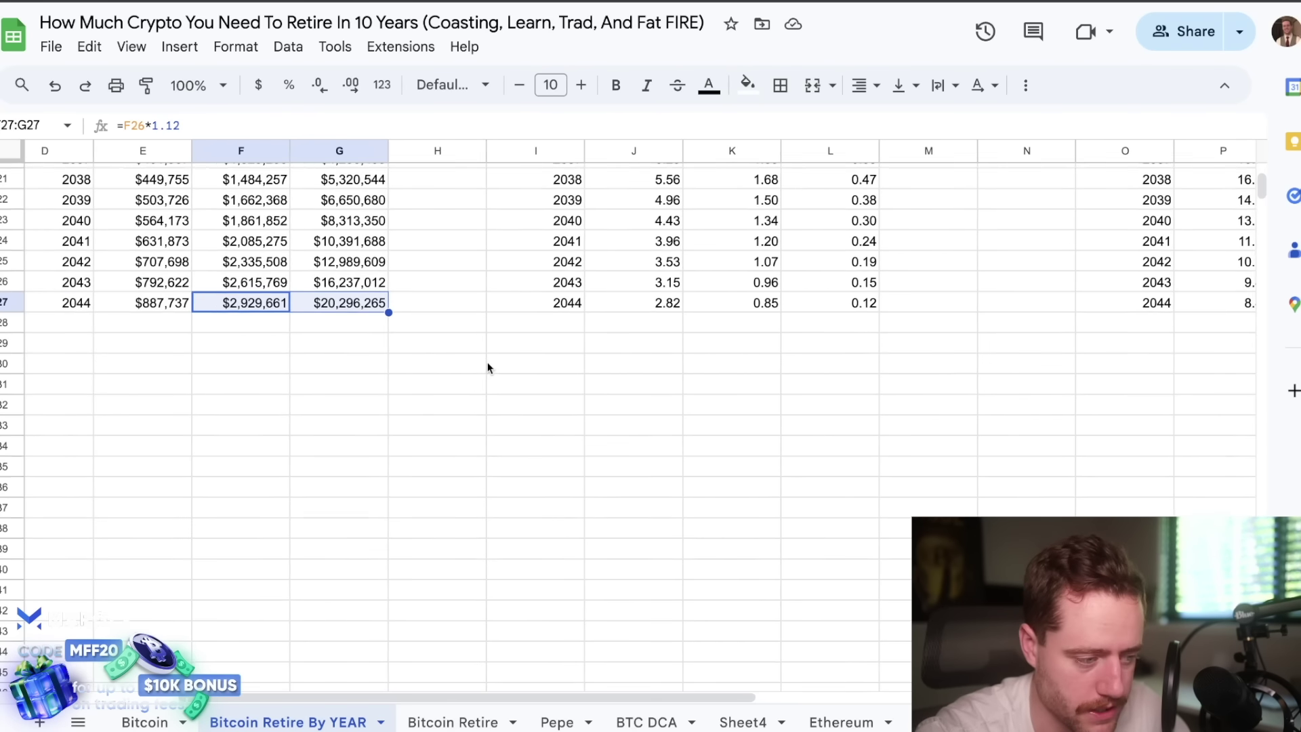
pyautogui.scroll(1, 488, 366)
pyautogui.hscroll(3, 488, 366)
pyautogui.hscroll(-3, 488, 363)
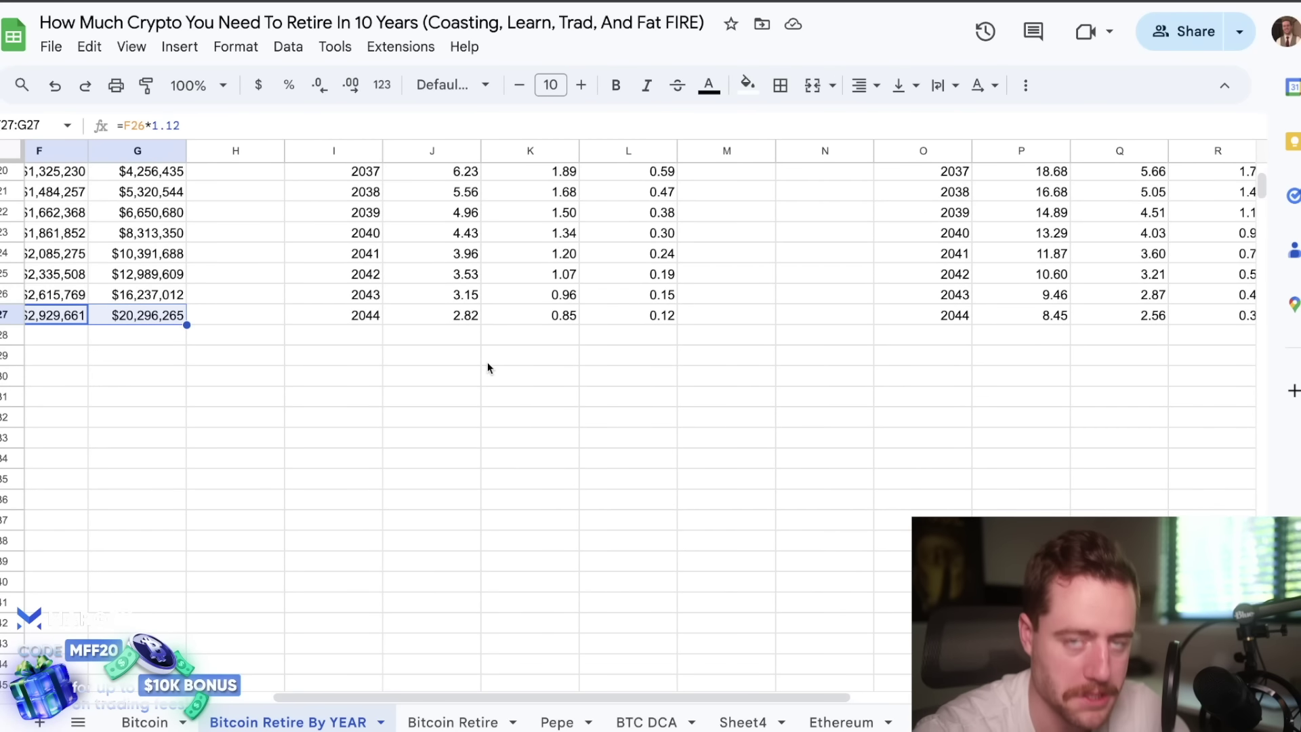
# Review the full 300k Spend table for 2024 to 2044 in the Bear, Base and Bull Cases
pyautogui.scroll(5, 486, 362)
pyautogui.hscroll(4, 487, 362)
pyautogui.click(487, 362)
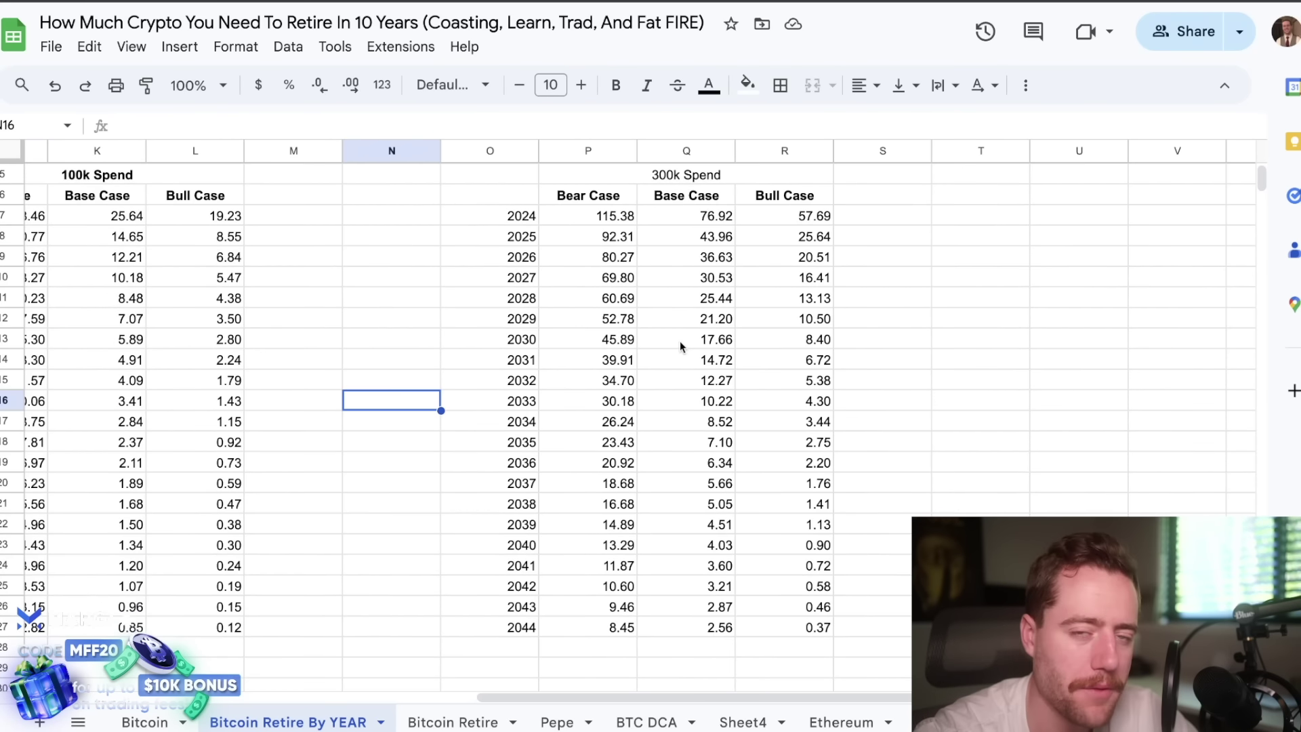
pyautogui.hscroll(-1, 605, 322)
pyautogui.hscroll(2, 606, 323)
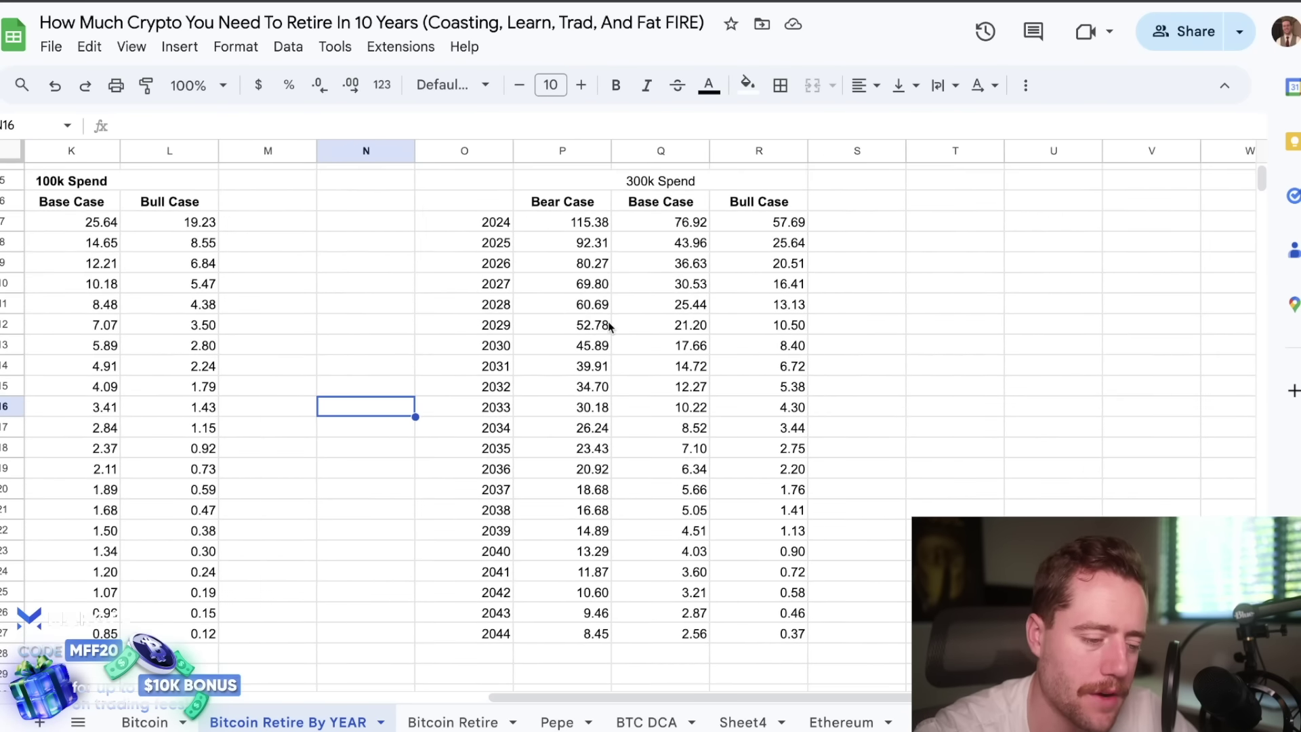
# Review the Base Case Bitcoin prices from 2024 to 2044 and the Bull Case price formula for 2025
pyautogui.hscroll(-8, 450, 350)
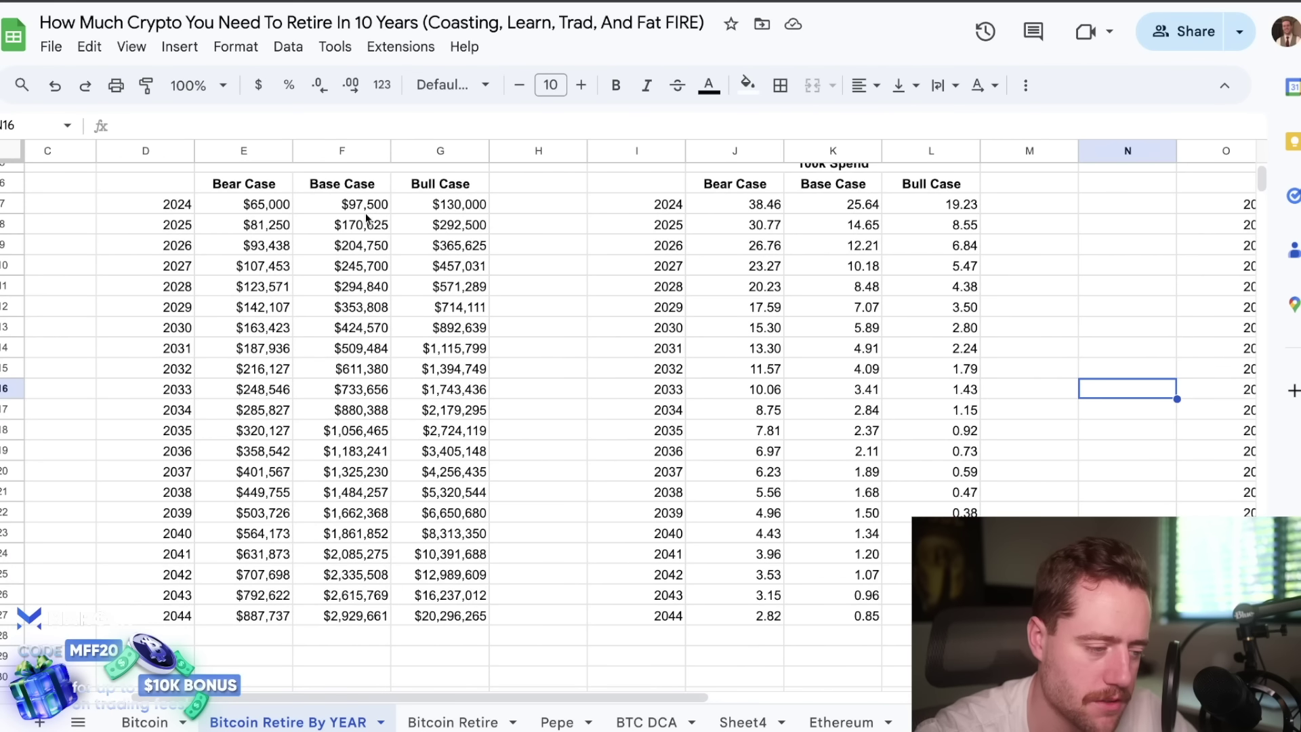
pyautogui.click(352, 196)
pyautogui.moveTo(343, 205); pyautogui.dragTo(384, 610)
pyautogui.scroll(-3, 384, 610)
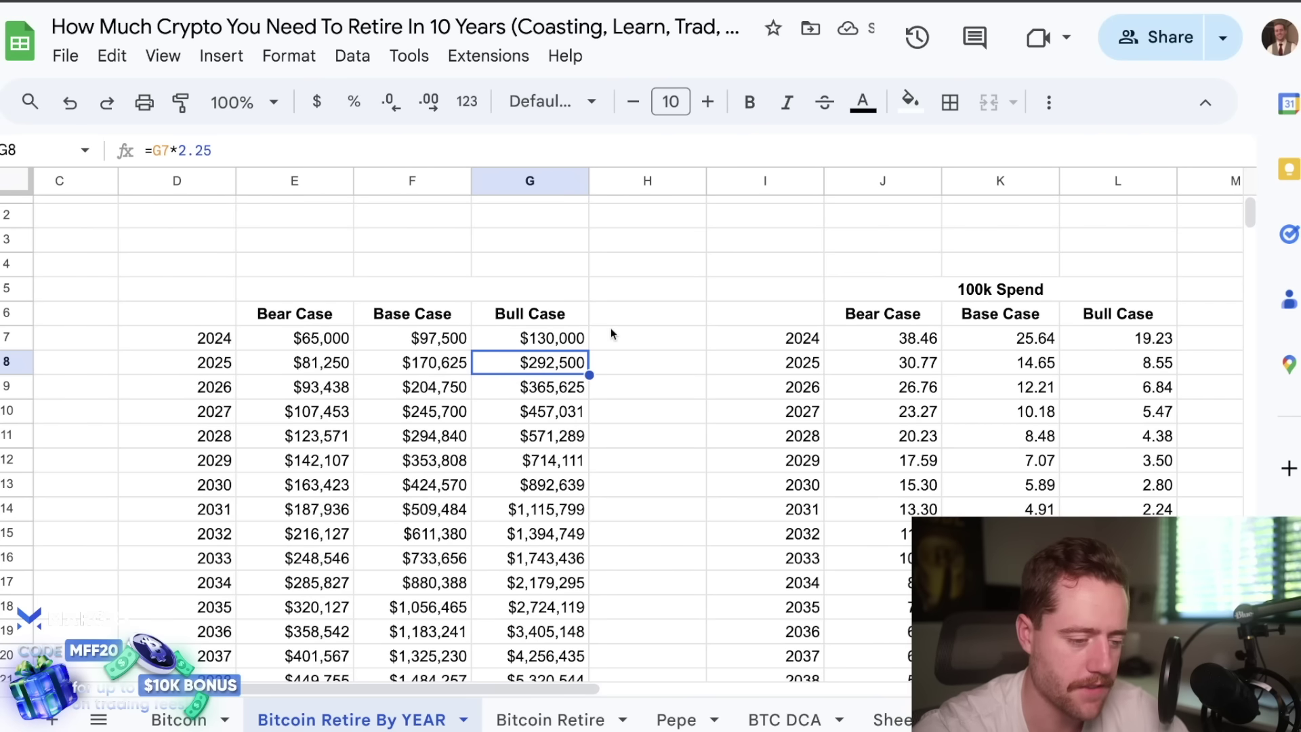
# Check the Bull Case Bitcoin amount required for 100k Spend in 2044
pyautogui.scroll(-5, 611, 332)
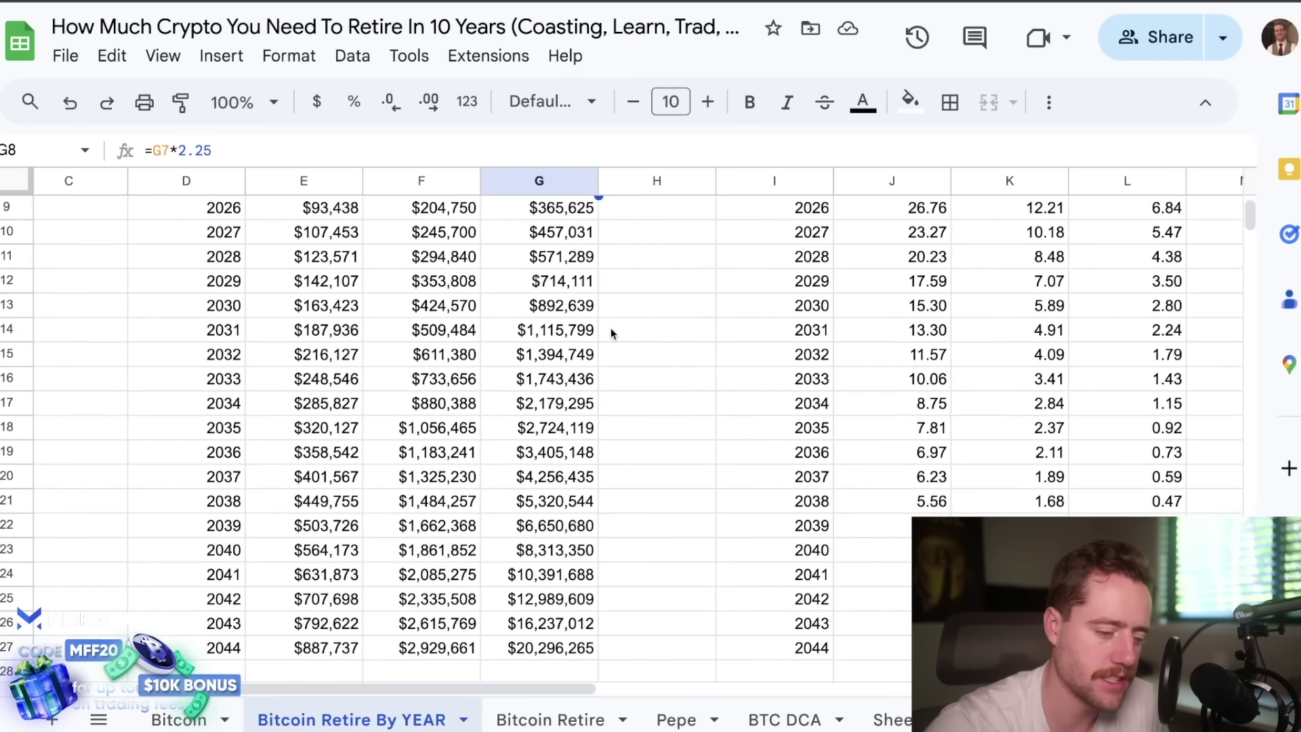
pyautogui.hscroll(3, 674, 363)
pyautogui.click(817, 474)
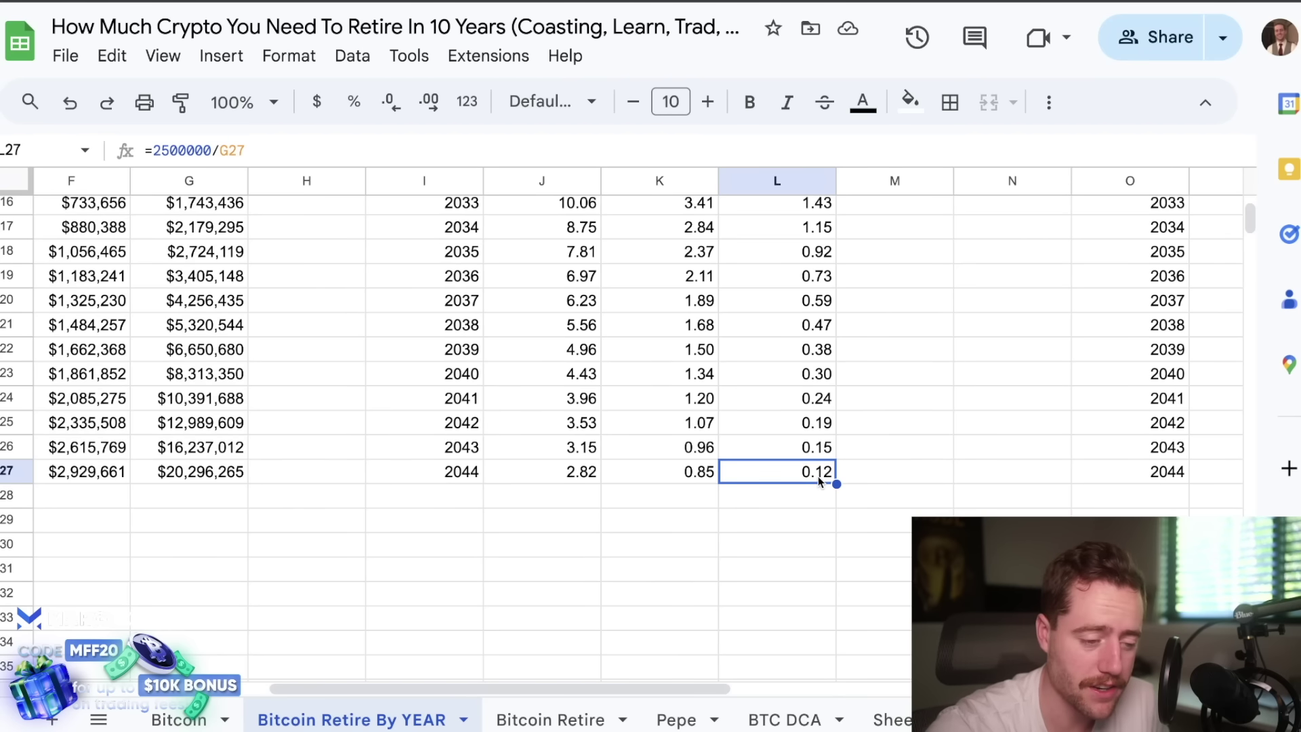
# Compare the Base Case 100k Spend amount for 2033 with the Base Case Bitcoin price of that year
pyautogui.scroll(1, 819, 482)
pyautogui.scroll(1, 633, 319)
pyautogui.hscroll(-1, 633, 320)
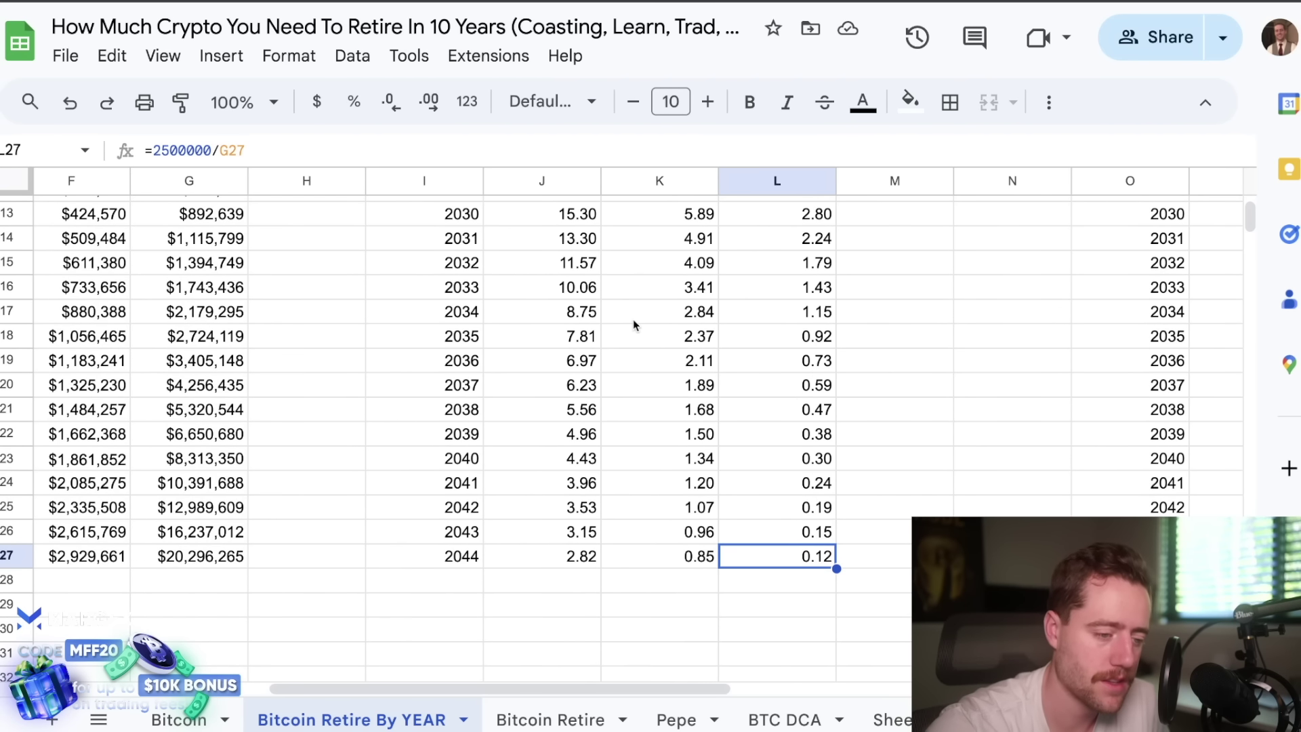
pyautogui.click(695, 287)
pyautogui.hscroll(-2, 595, 341)
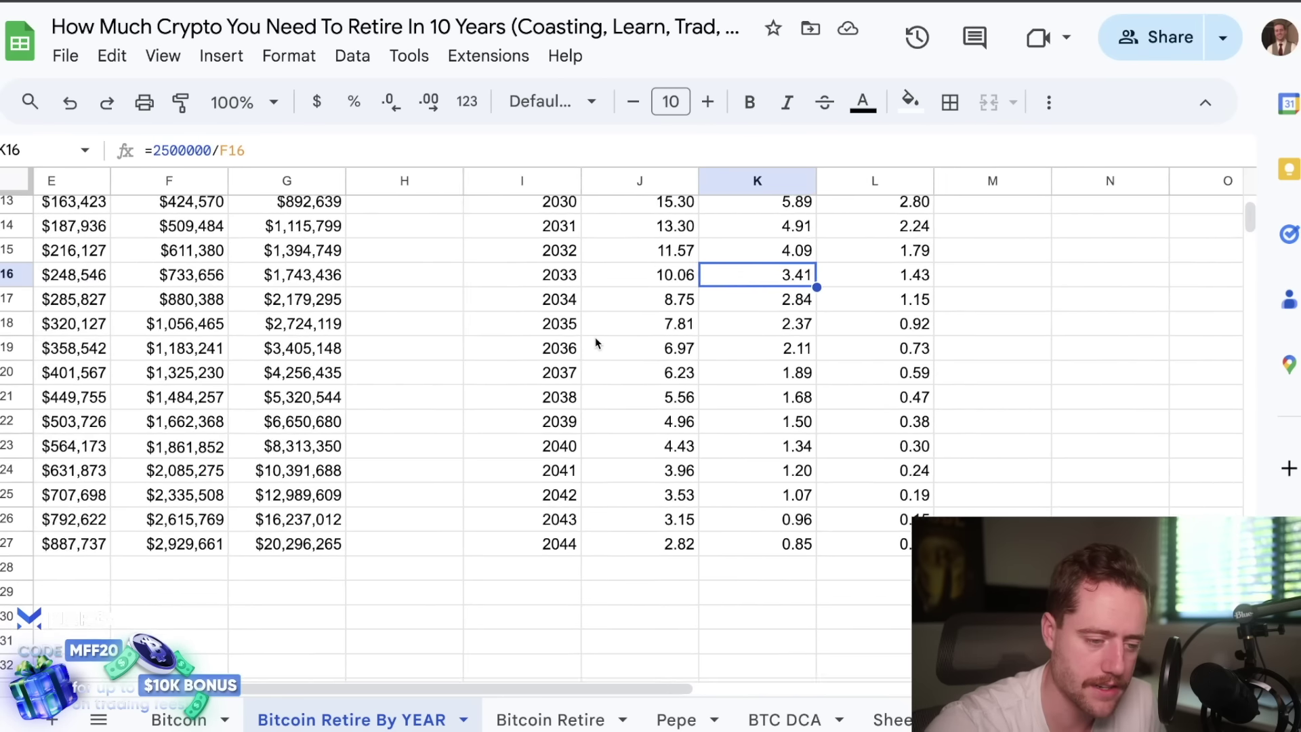
pyautogui.click(208, 276)
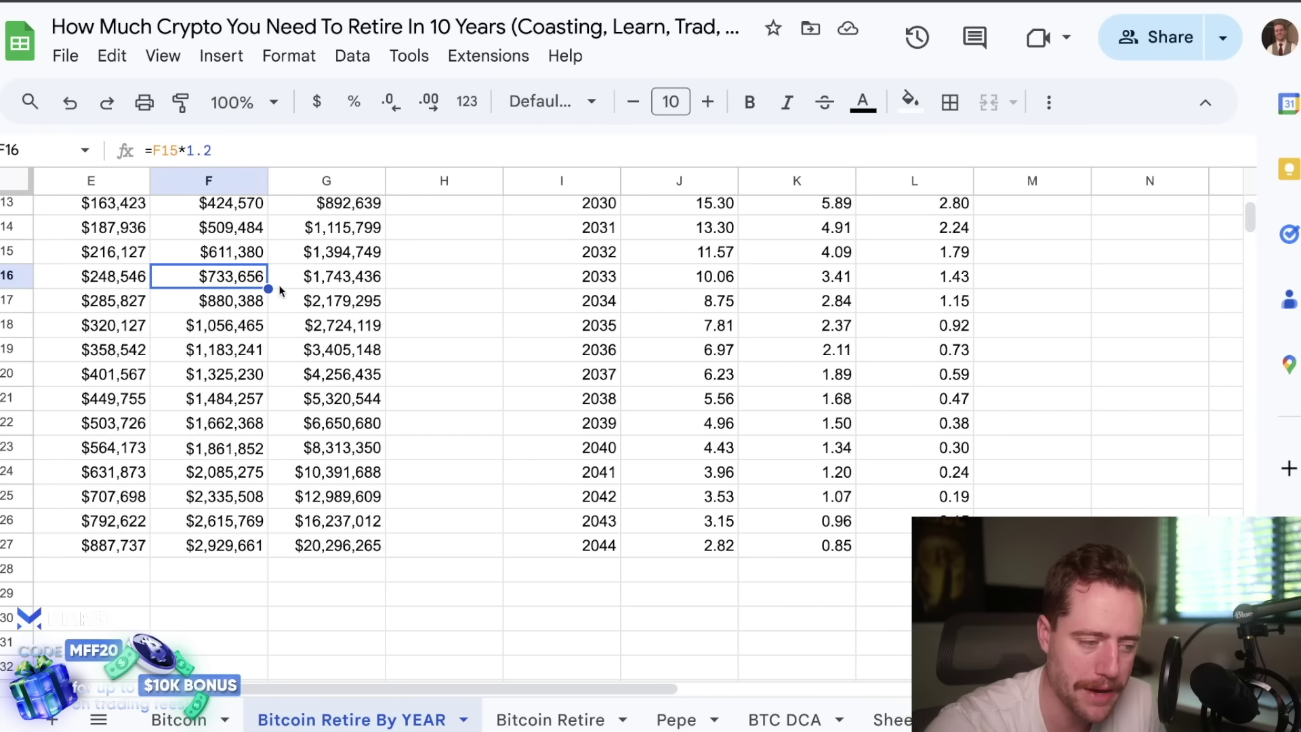
pyautogui.click(844, 280)
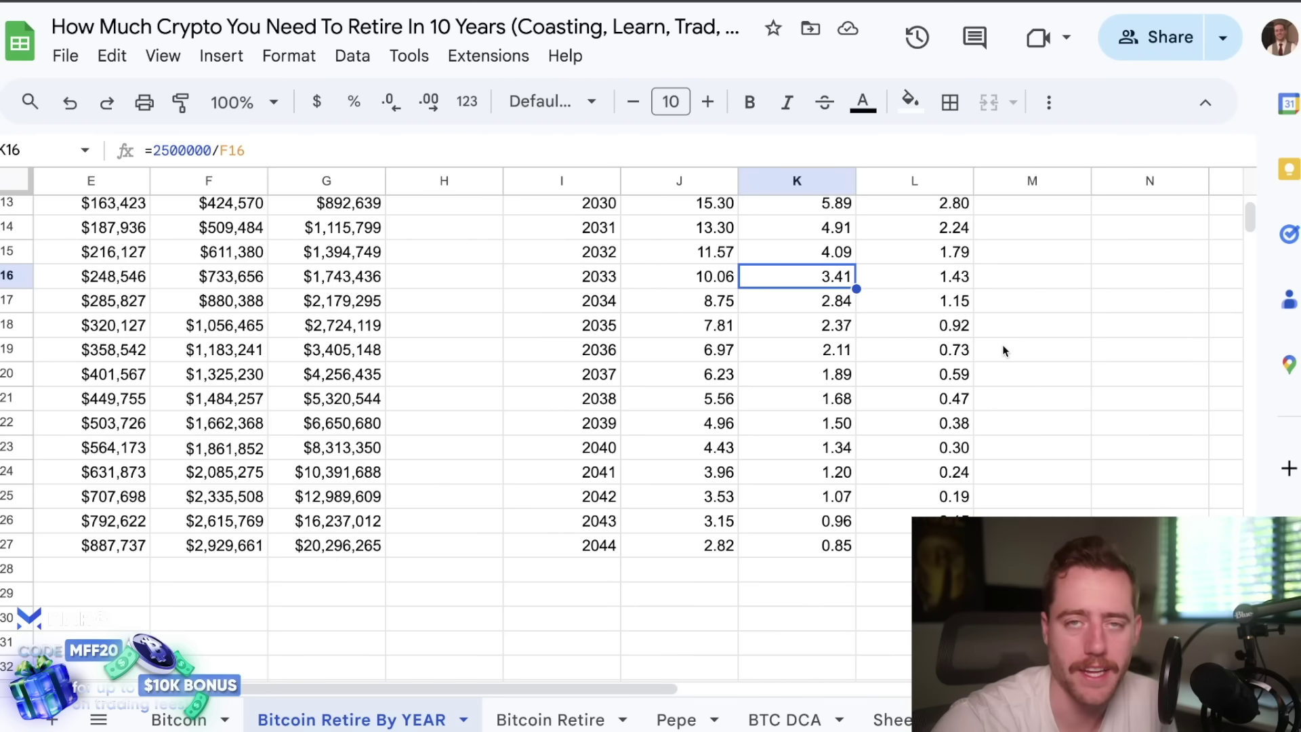
# Compare the yearly Bitcoin amounts in the 100k Spend table with those in the 300k Spend table
pyautogui.scroll(3, 1003, 344)
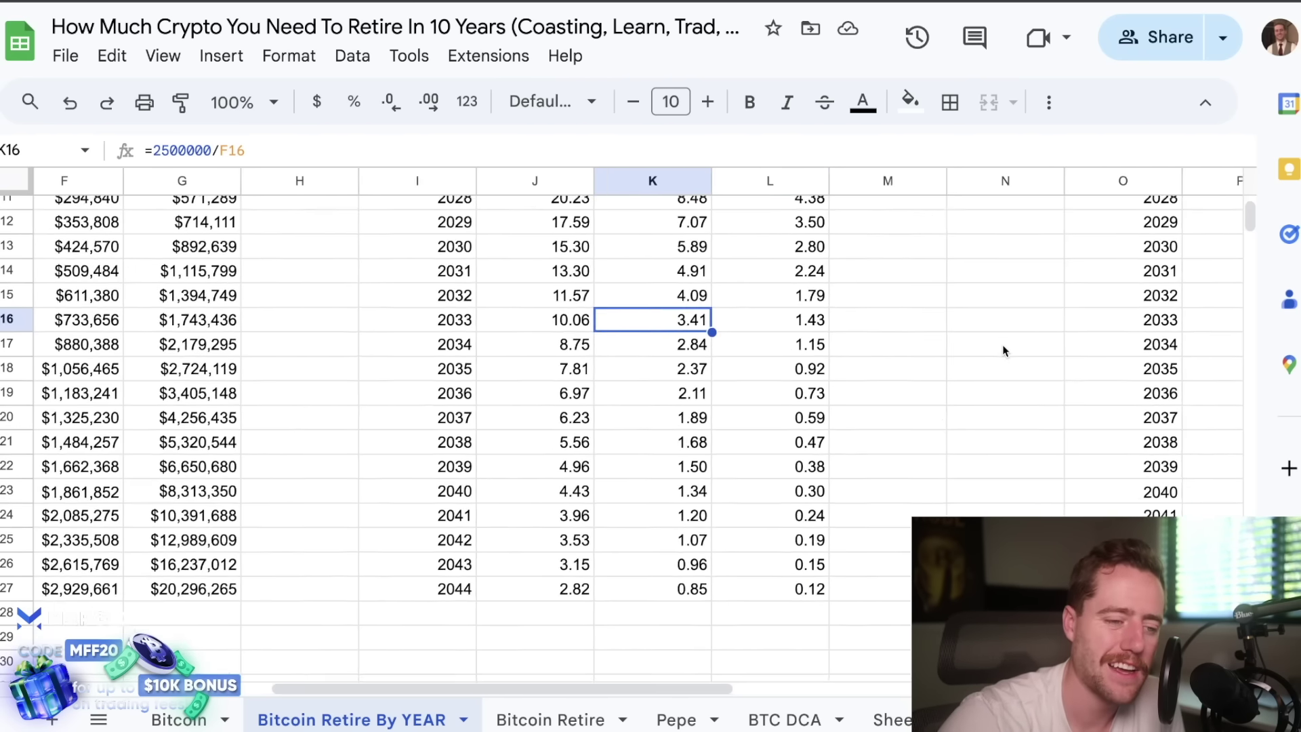
pyautogui.hscroll(5, 1003, 344)
pyautogui.scroll(3, 1004, 347)
pyautogui.hscroll(5, 1003, 347)
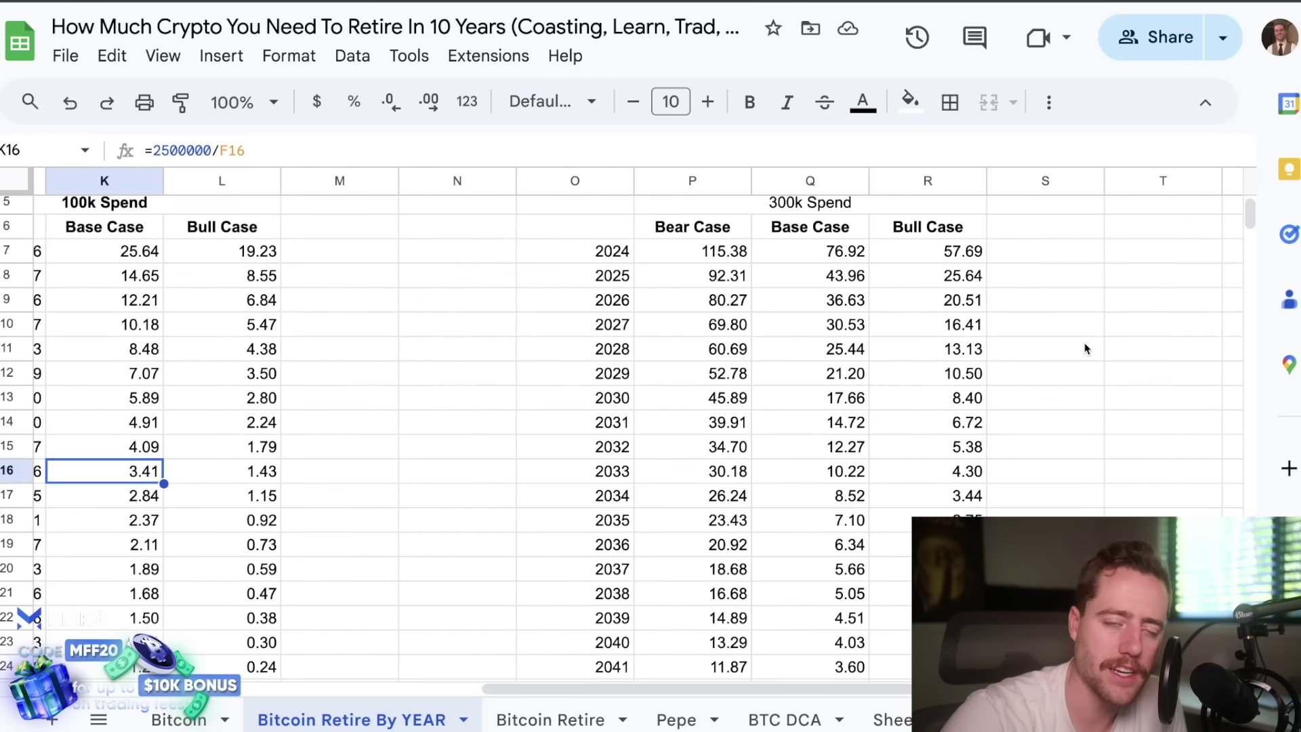
pyautogui.hscroll(-1, 957, 366)
pyautogui.scroll(-1, 957, 366)
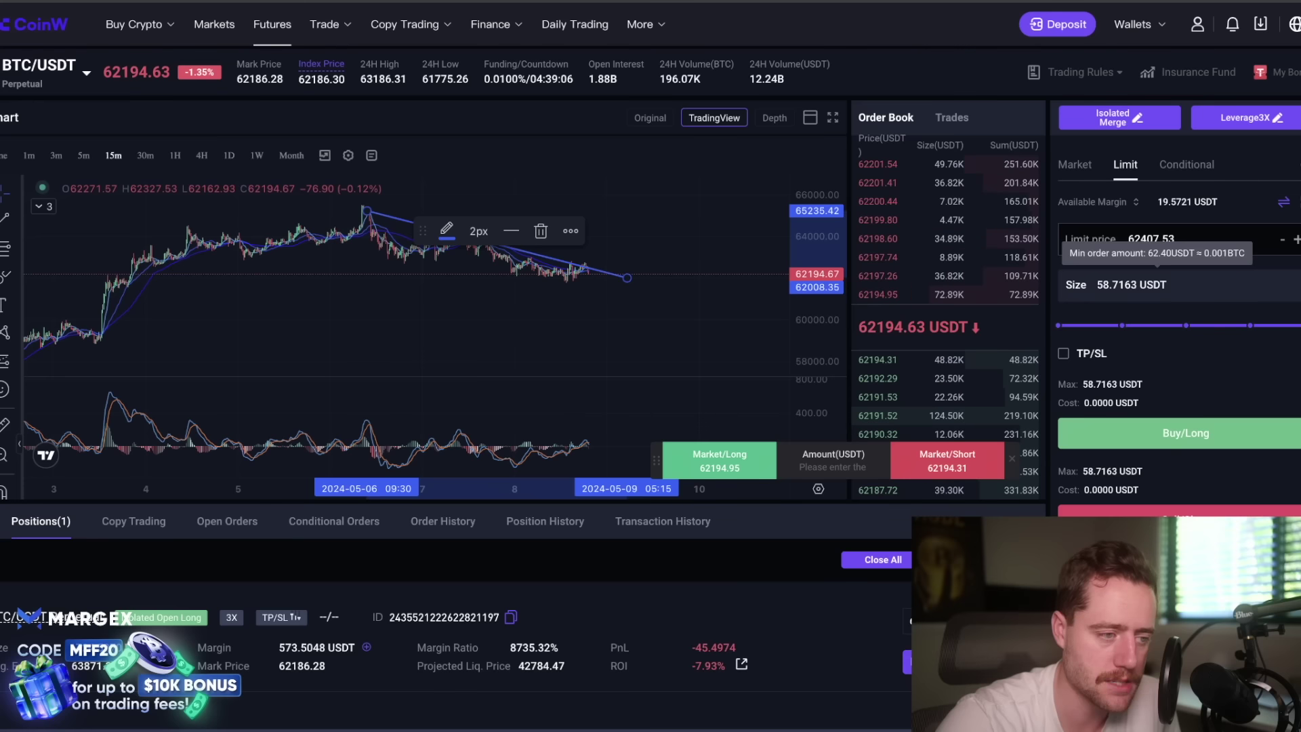
# Examine a longer stretch of price history on CoinW's 15-minute BTC/USDT futures chart
pyautogui.scroll(-3, 552, 308)
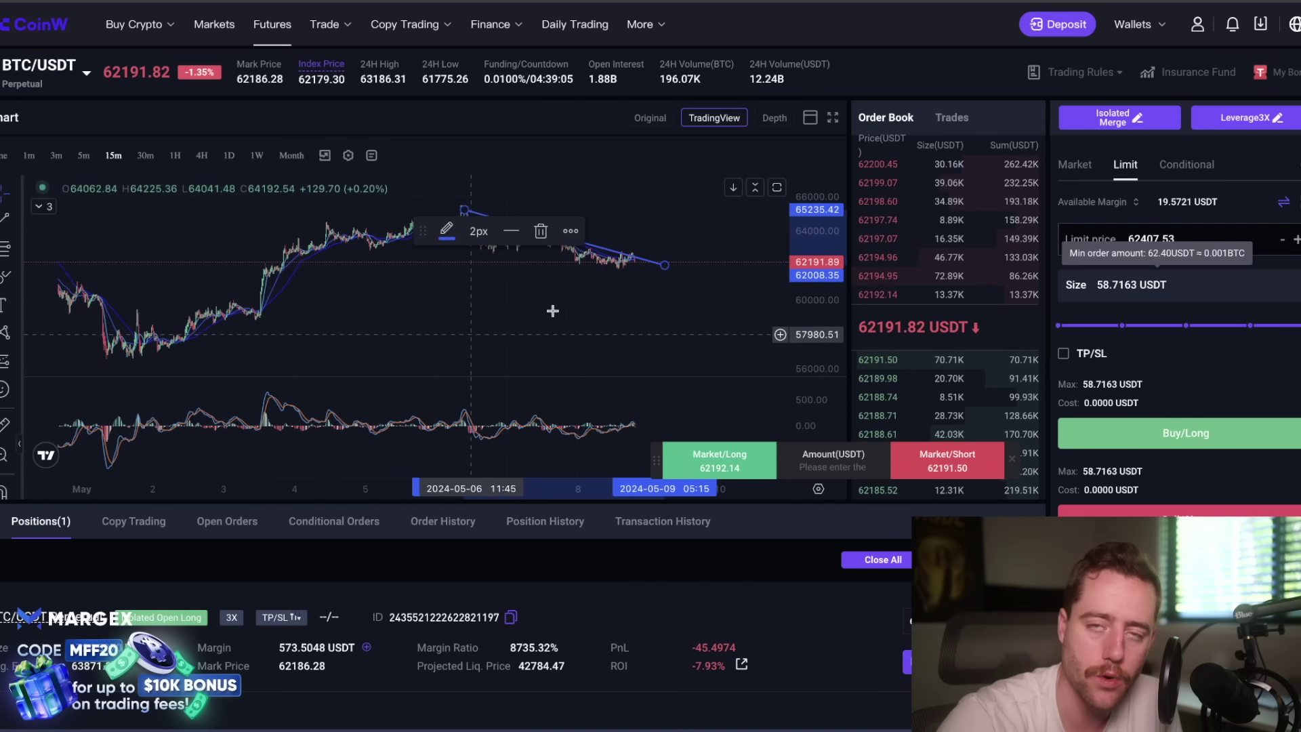